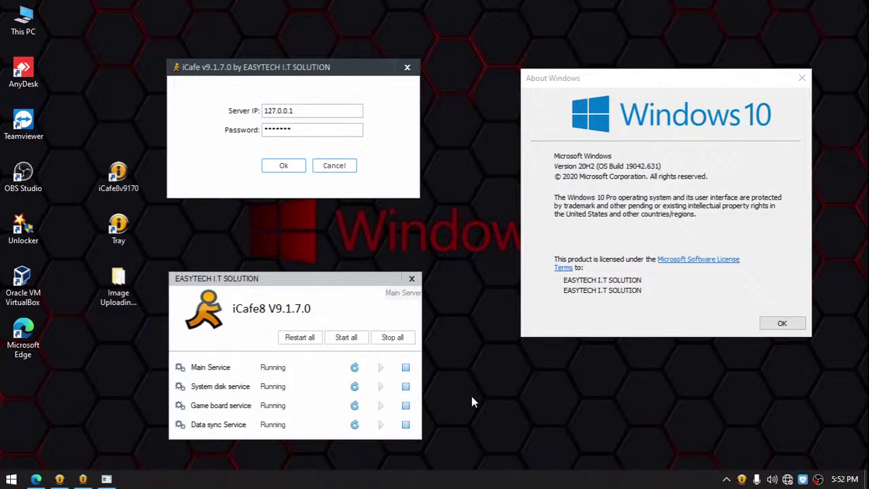
Refresh the desktop, then open This PC and move its window clear of the iCafe login window
right_click(480, 399)
left_click(514, 254)
double_click(23, 20)
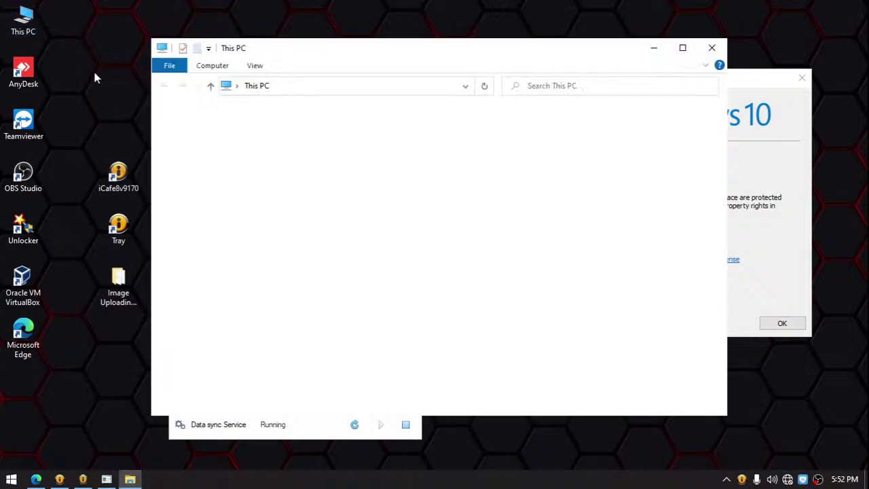
left_click_drag(518, 54, 641, 123)
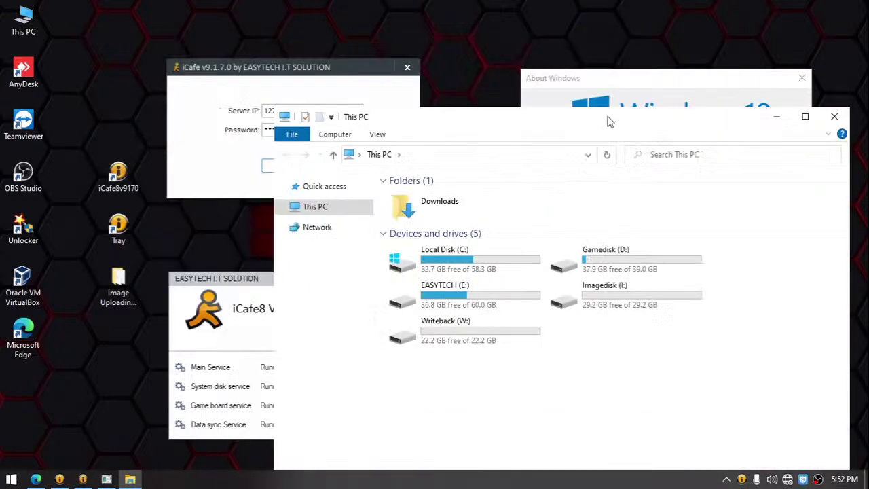
Rearrange the iCafe login, iCafe8 service and About Windows windows around This PC and bring This PC to the front
left_click_drag(316, 66, 283, 21)
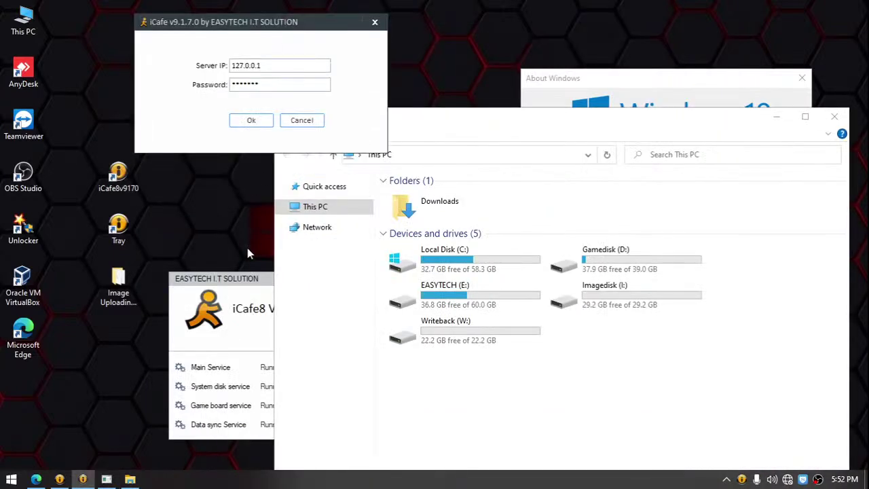
left_click_drag(241, 277, 209, 177)
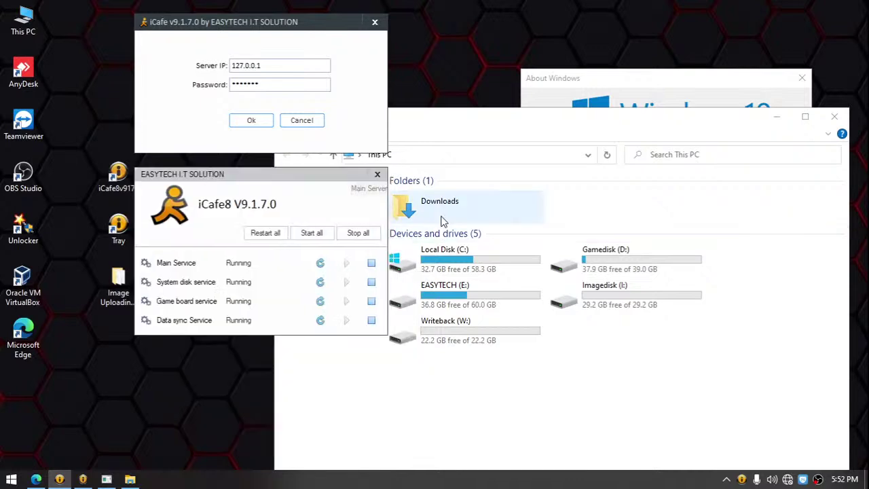
left_click(558, 125)
left_click_drag(642, 82, 642, 29)
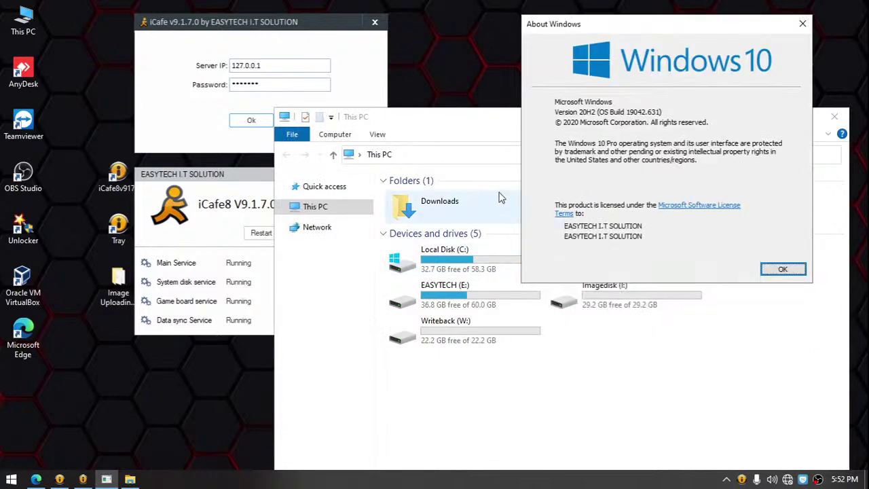
left_click(475, 121)
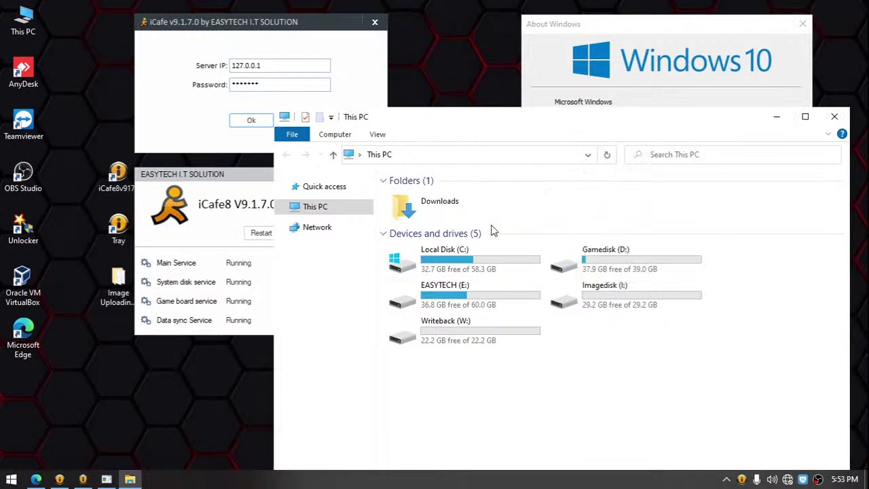
Examine the EASYTECH (E:) drive in This PC and the Windows version details in About Windows
left_click(481, 306)
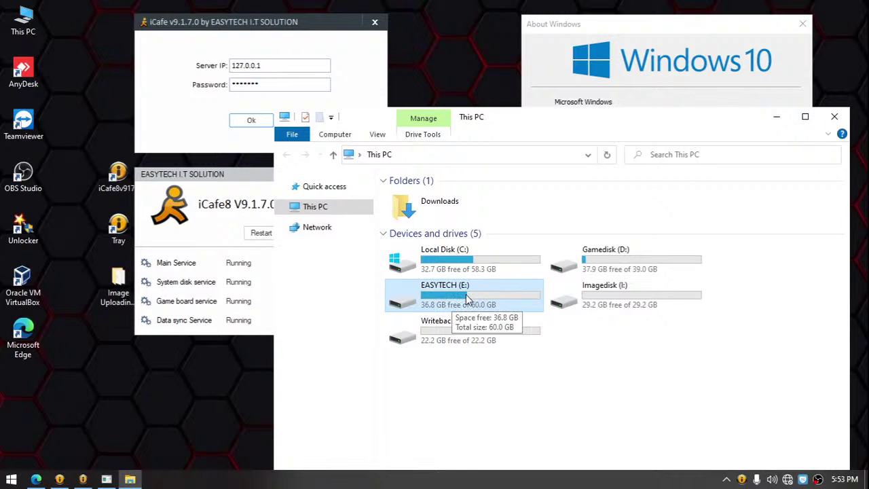
left_click(487, 393)
left_click(470, 304)
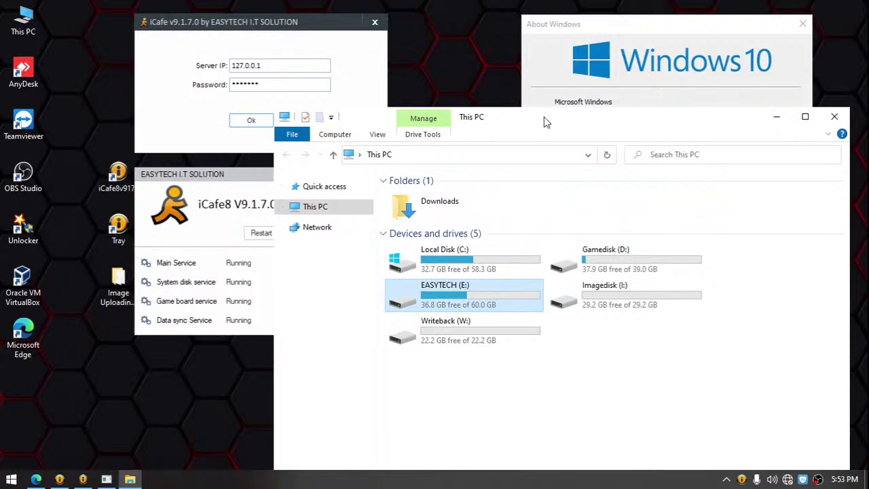
left_click_drag(546, 122, 552, 123)
left_click(612, 41)
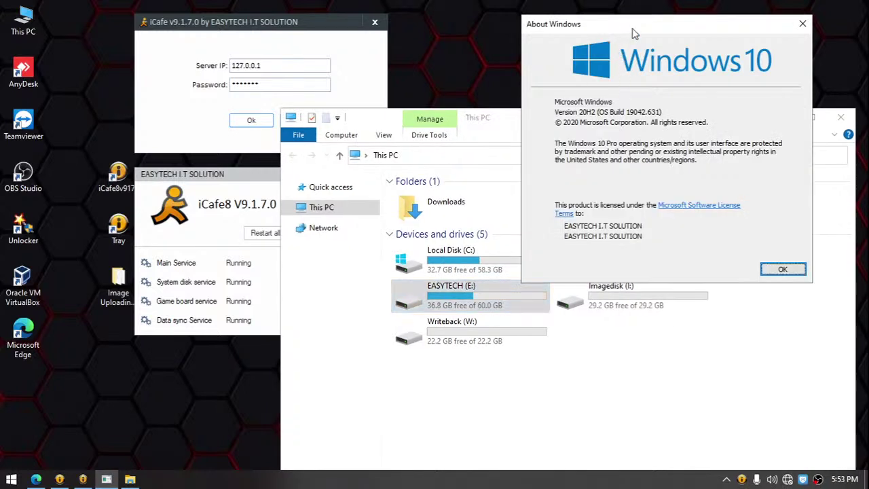
mouse_move(634, 31)
left_mouse_down()
mouse_move(617, 26)
mouse_move(623, 28)
left_mouse_up()
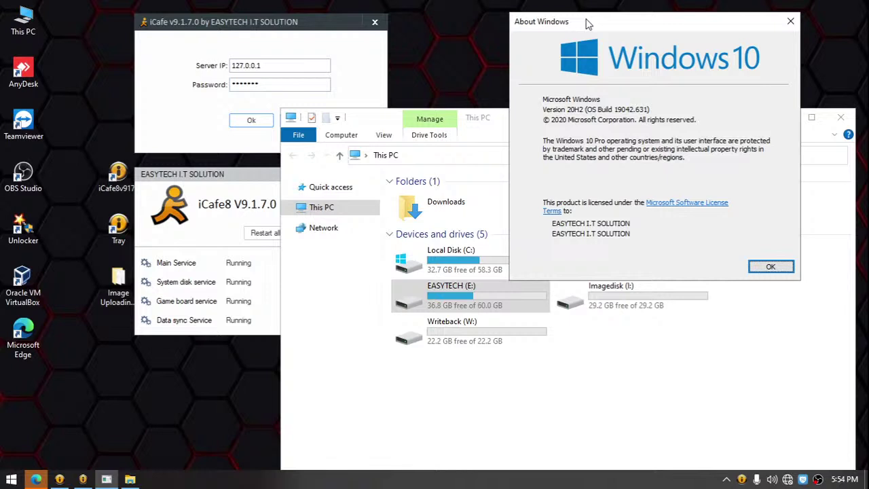
left_click_drag(591, 24, 597, 25)
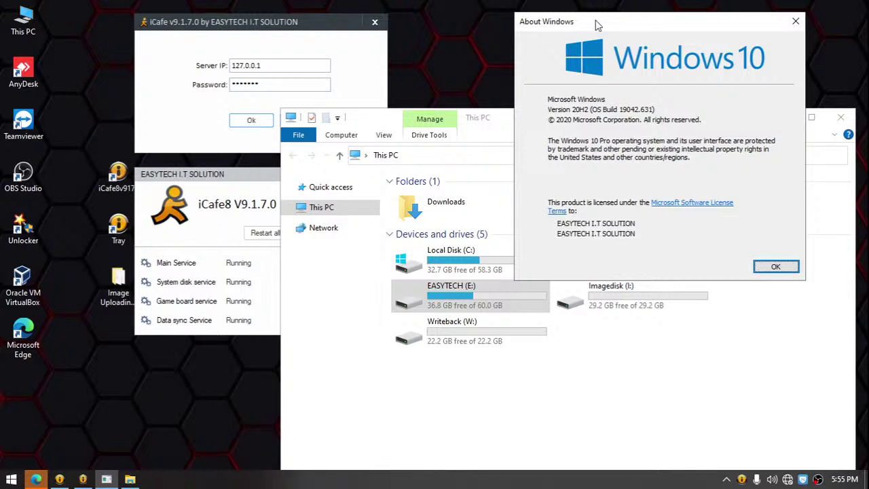
Refresh the desktop, then bring both iCafe8 windows to the front and reposition the About Windows dialog
right_click(461, 50)
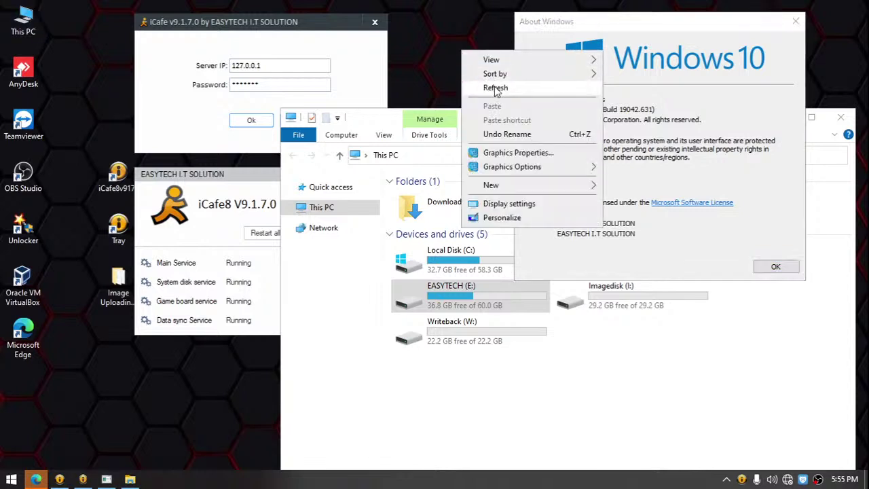
left_click(494, 88)
left_click(309, 28)
left_click(262, 178)
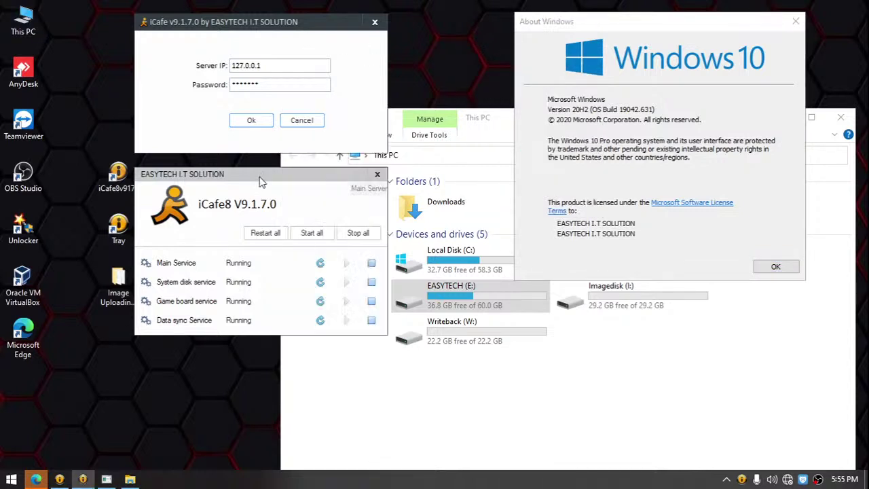
left_click(678, 27)
left_click_drag(677, 27, 699, 24)
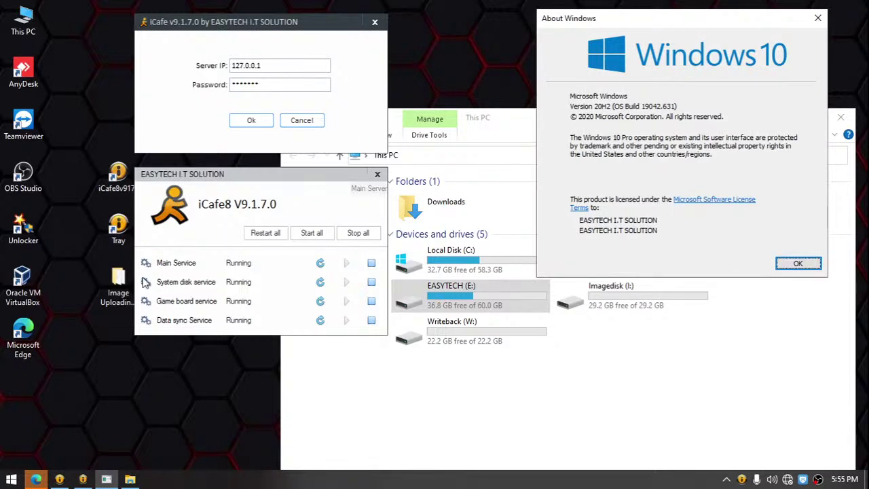
Move the image uploading folder, Tray and iCafe8v9170 icons next to the first icon column and shift the iCafe and About Windows windows
left_click_drag(118, 289, 70, 288)
left_click_drag(116, 233, 70, 233)
left_click_drag(125, 189, 84, 185)
left_click_drag(245, 187, 219, 194)
left_click_drag(268, 25, 243, 24)
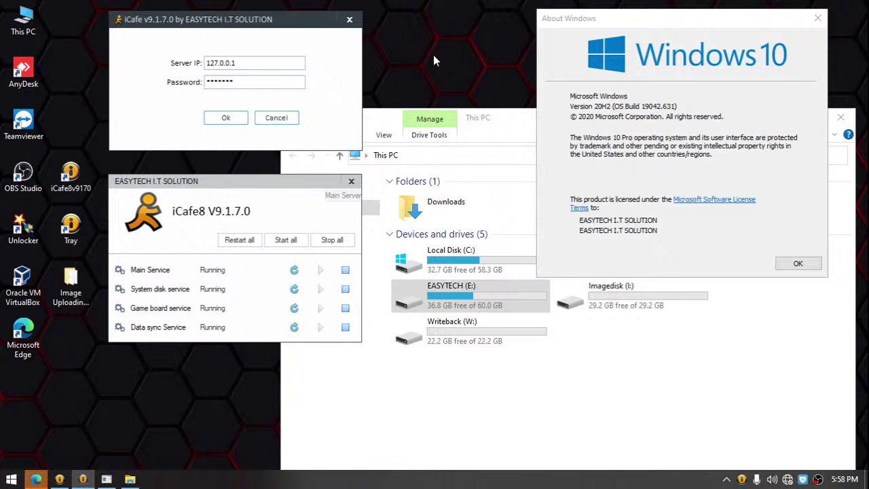
left_click_drag(675, 29, 648, 27)
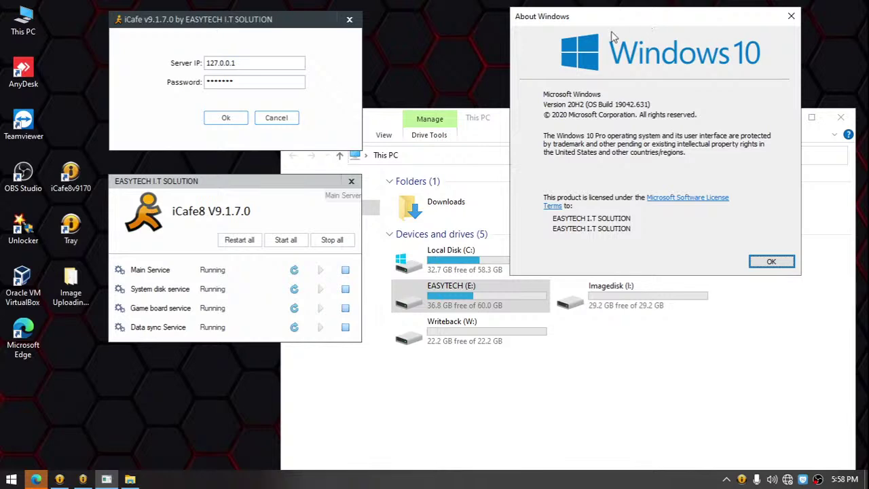
Review the Gamedisk (D:), Imagedisk (I:), Writeback (W:) and EASYTECH (E:) drives in This PC
left_click(427, 57)
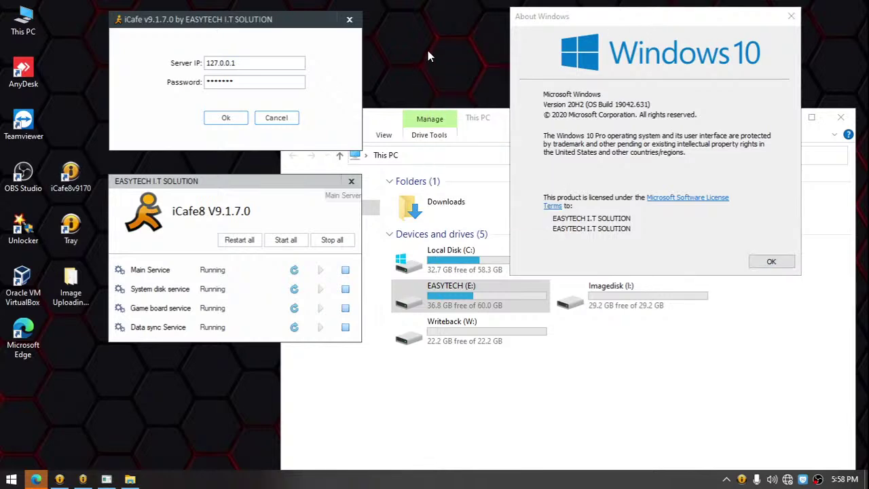
left_click(285, 27)
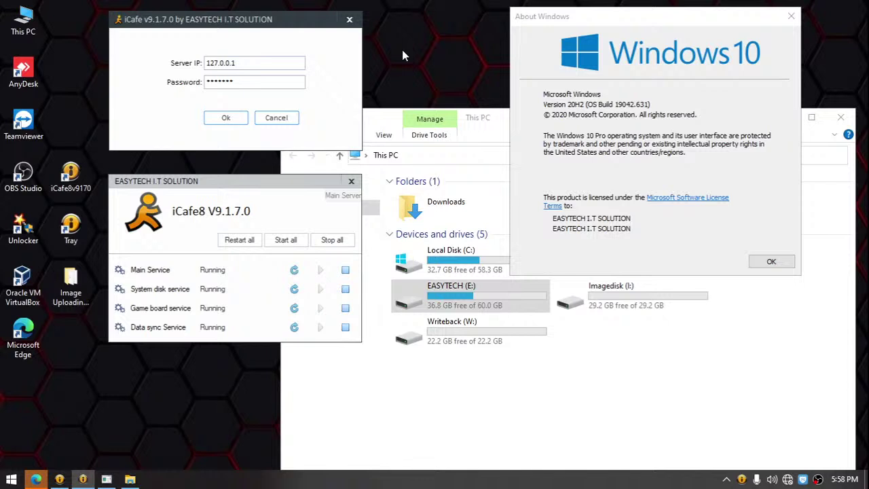
left_click(496, 125)
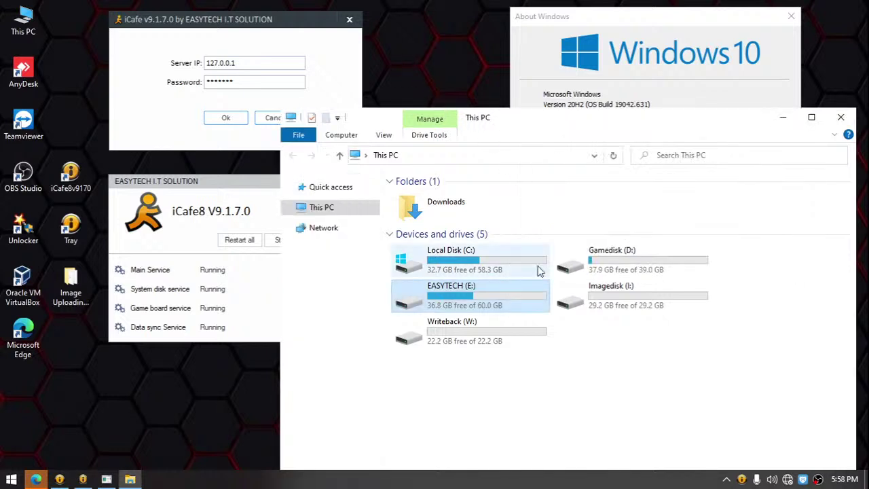
left_click(620, 266)
left_click(627, 292)
left_click(494, 333)
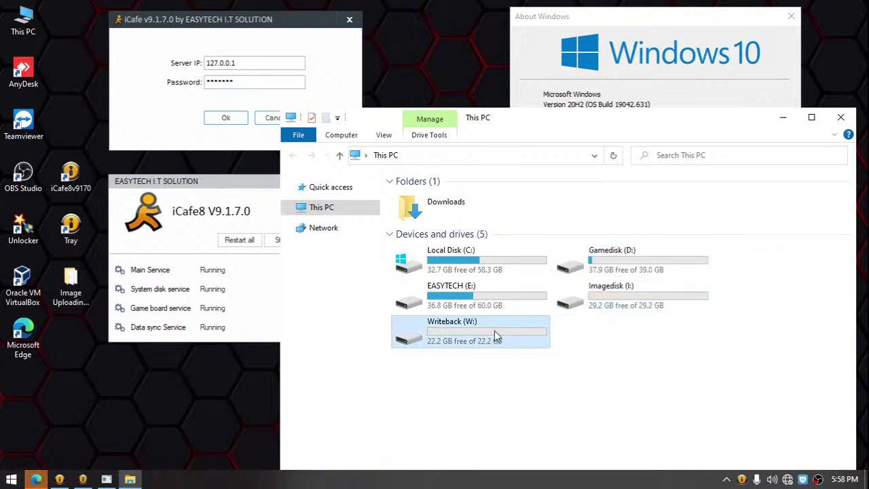
left_click(495, 299)
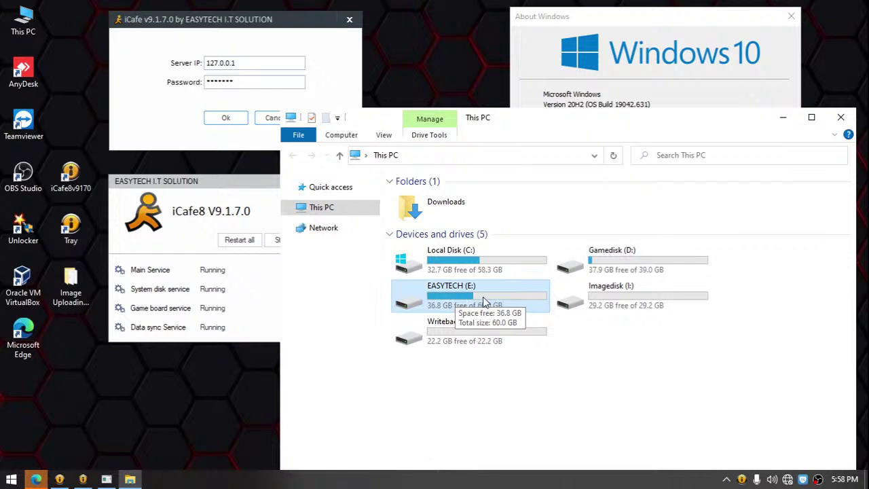
left_click(619, 380)
Reposition the iCafe login window and the iCafe8 service window so both stay uncovered
left_click_drag(273, 20, 236, 17)
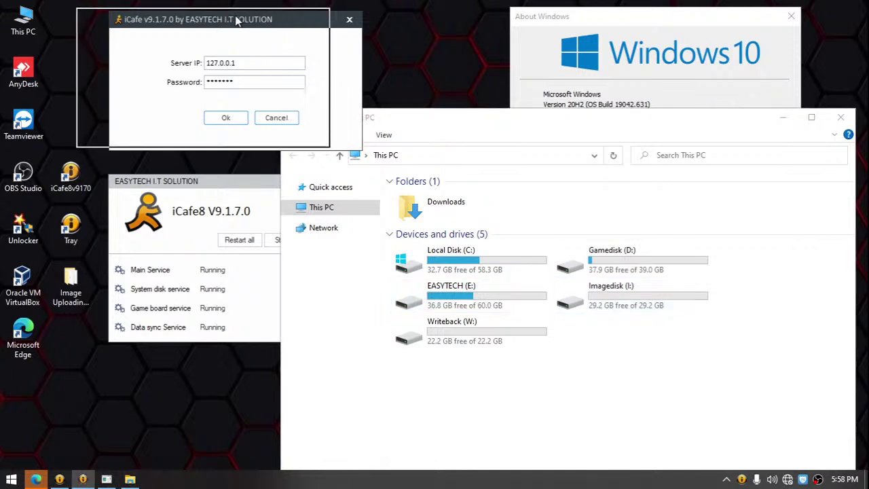
left_click(224, 192)
left_click_drag(238, 188, 246, 187)
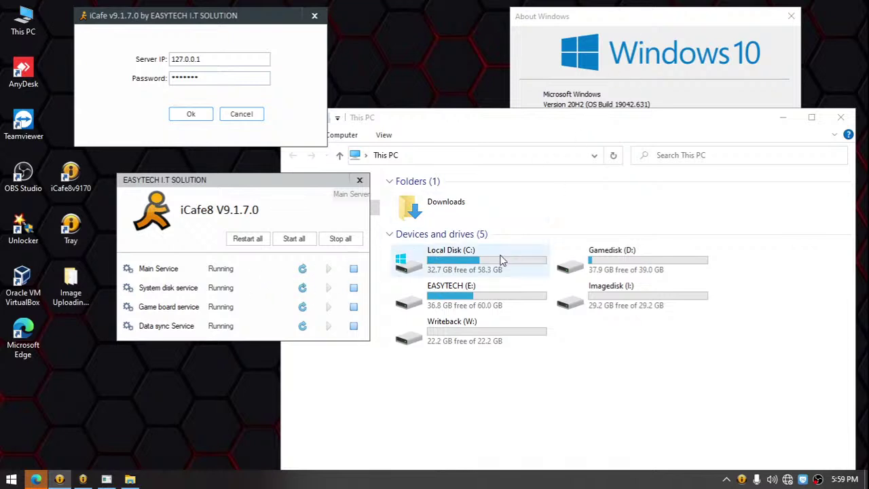
Recheck the EASYTECH (E:) drive, the Windows version details and the status of the iCafe8 services
left_click(478, 299)
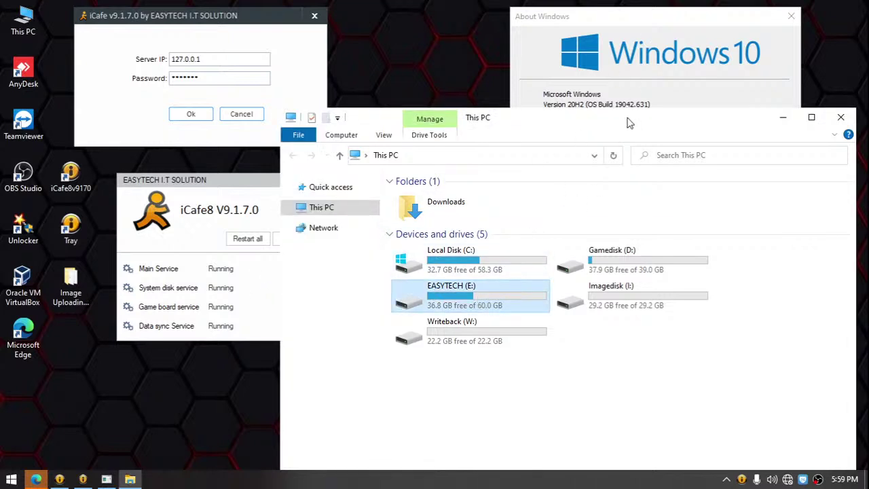
left_click(654, 30)
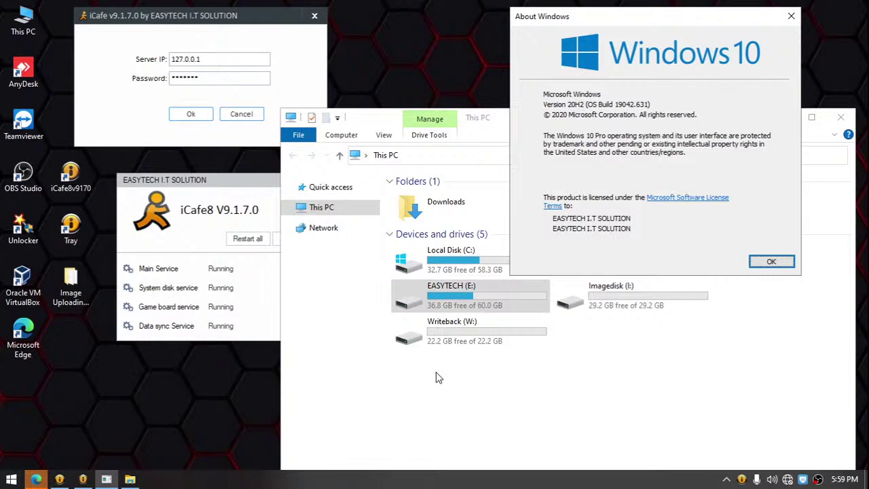
left_click(639, 27)
left_click_drag(639, 27, 635, 26)
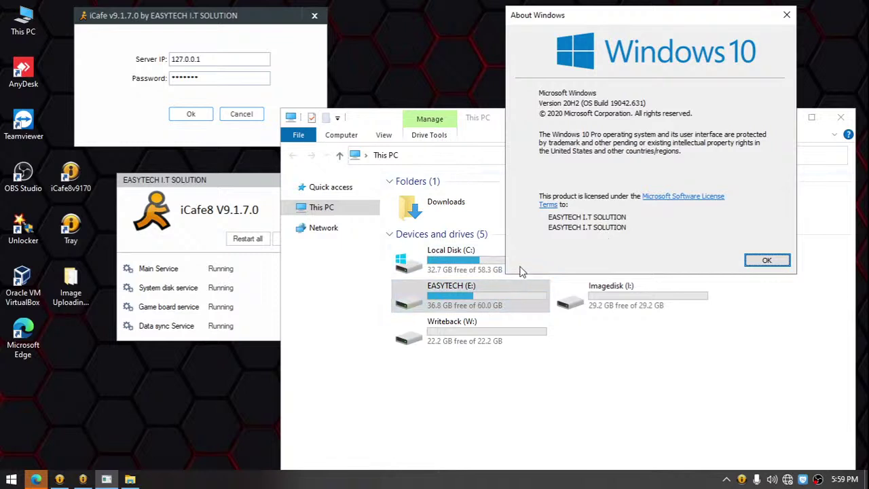
left_click(484, 304)
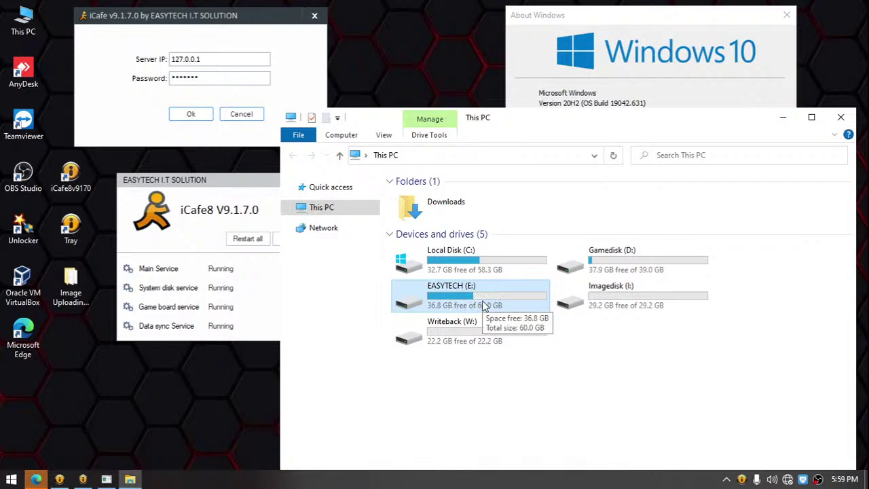
left_click(612, 54)
left_click(251, 185)
mouse_move(251, 185)
left_mouse_down()
mouse_move(240, 184)
mouse_move(263, 191)
left_mouse_up()
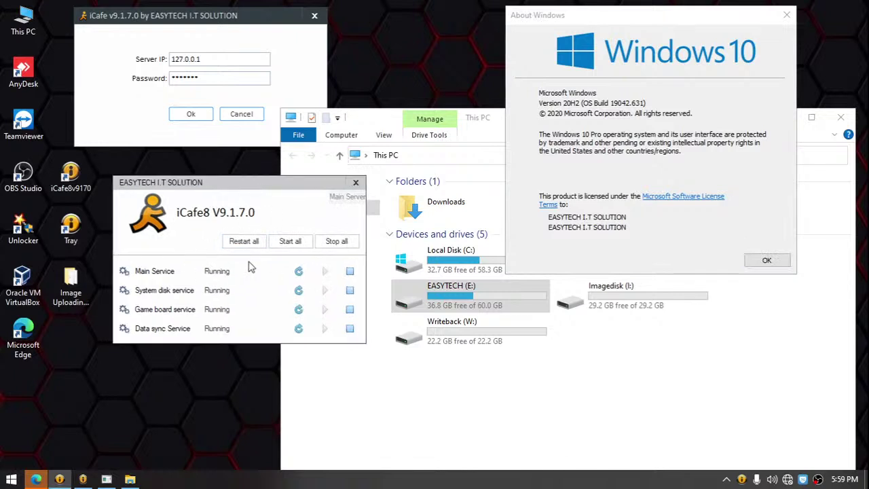
Log in to the iCafe console on server 127.0.0.1, check its VIP status and close the console
left_click(244, 29)
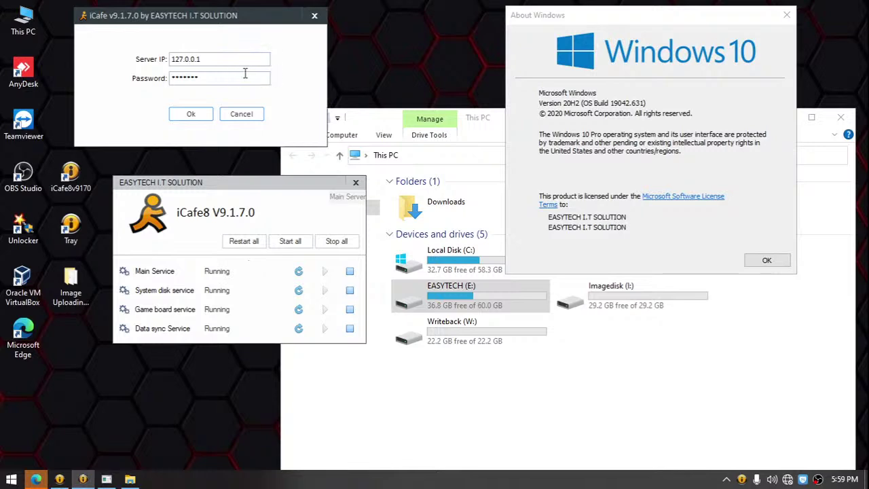
left_click(194, 113)
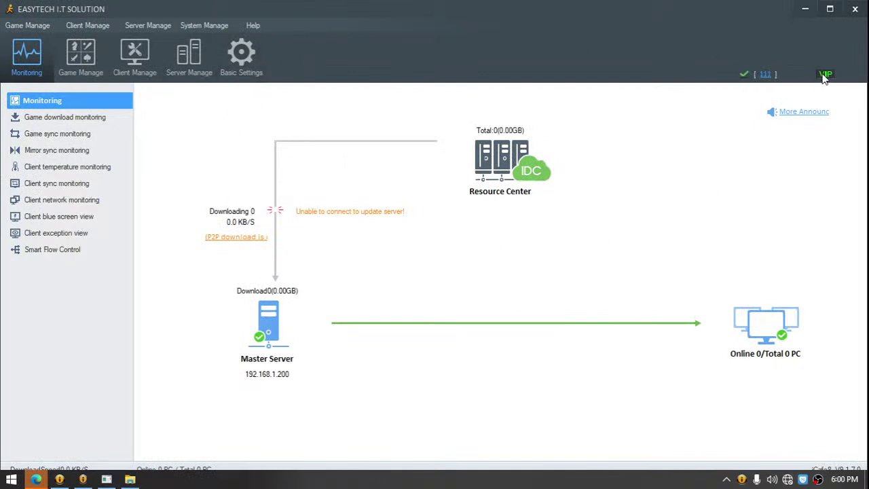
mouse_move(823, 78)
left_click(856, 9)
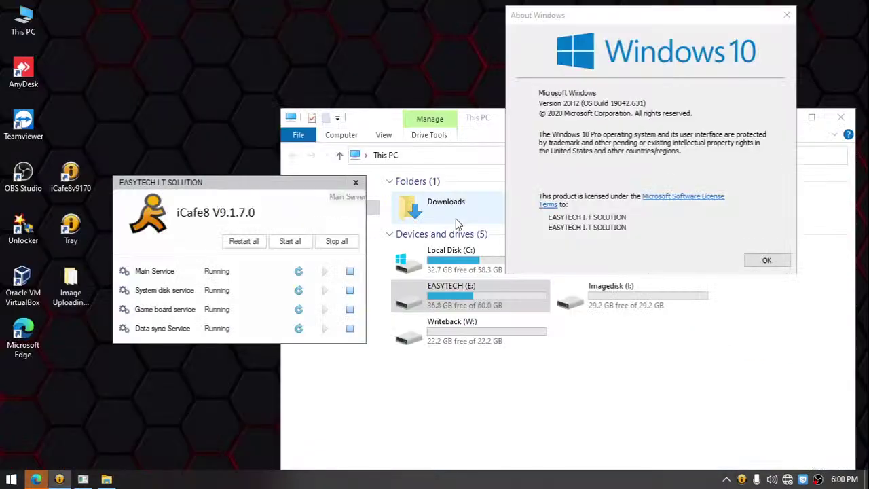
Refresh the desktop and select the EASYTECH (E:) drive in This PC
right_click(350, 72)
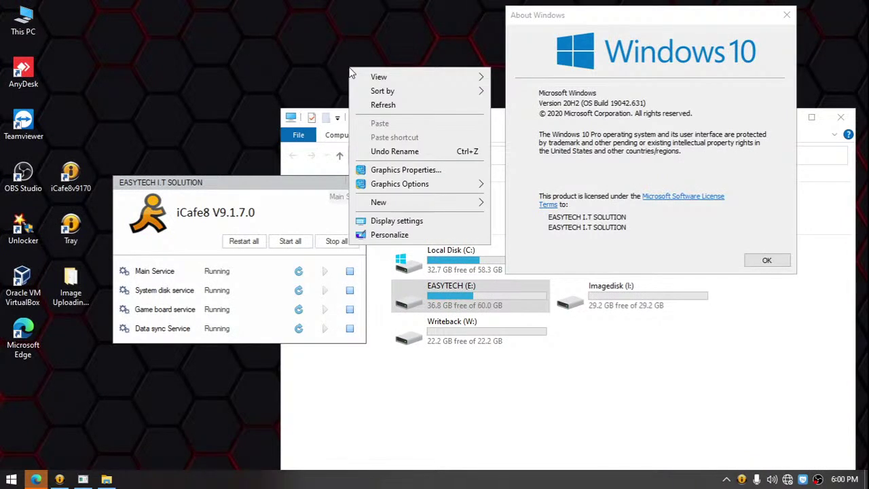
left_click(383, 105)
left_click(468, 302)
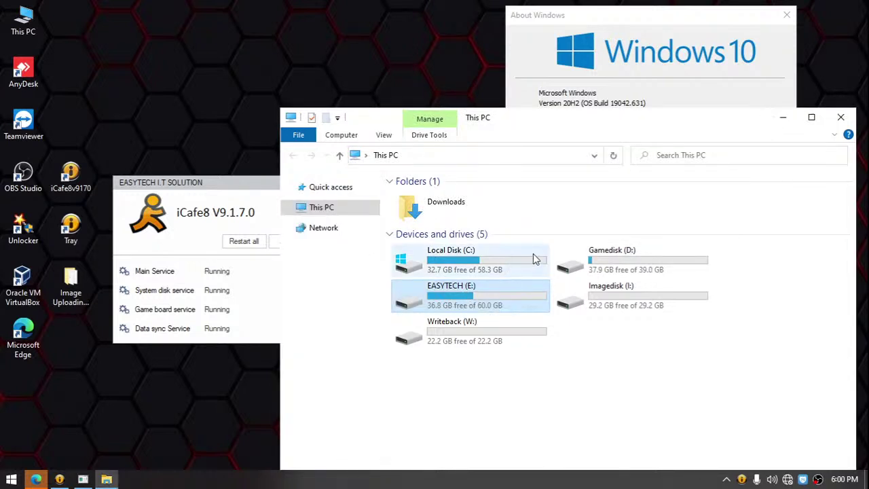
left_click(627, 25)
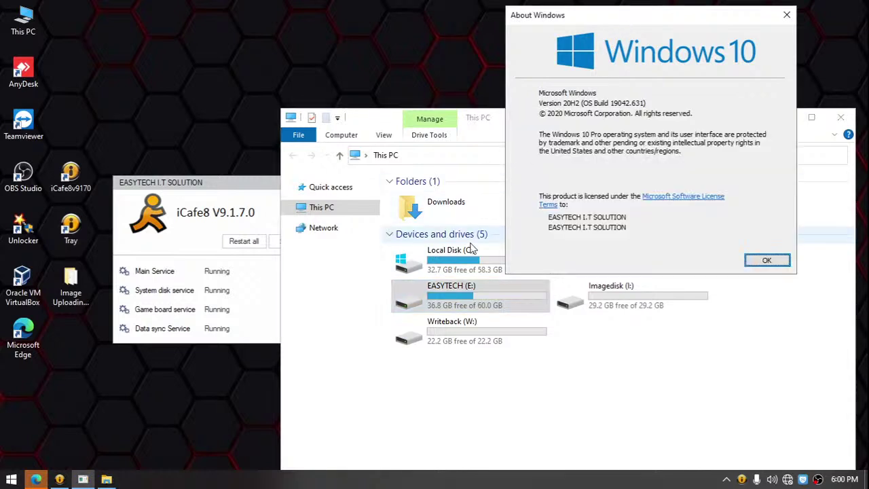
left_click(448, 296)
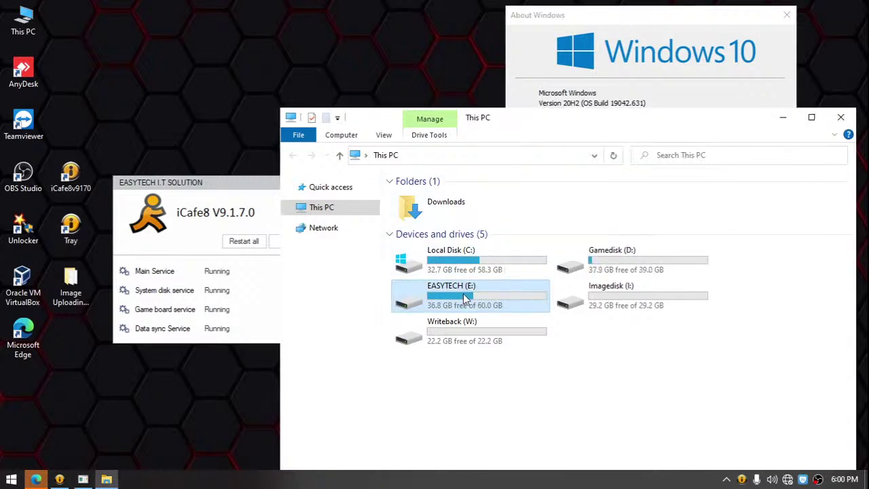
Select the Gamedisk (D:) drive, then close the About Windows dialog and the iCafe8 service window
left_click(631, 264)
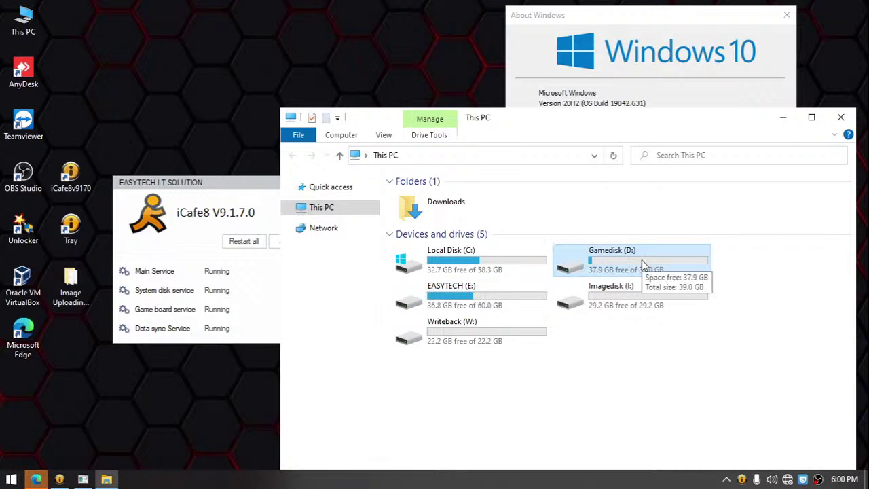
left_click(764, 23)
left_click(786, 20)
left_click(217, 190)
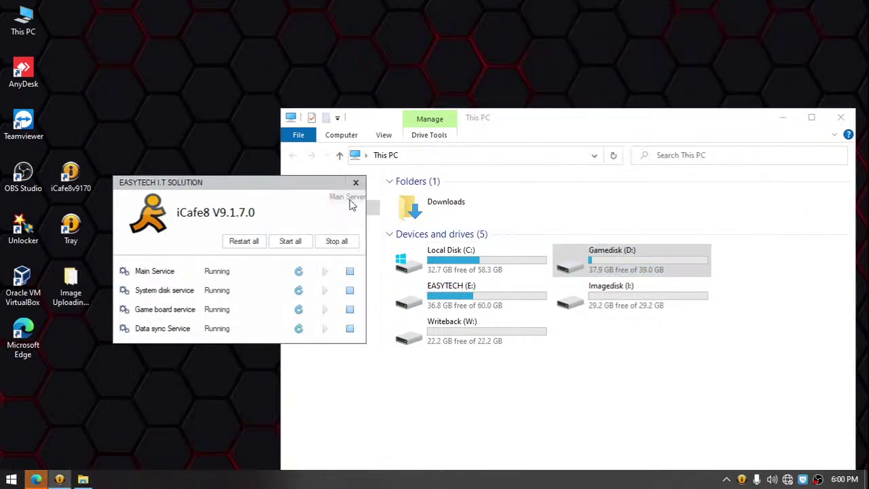
left_click(356, 184)
Open the Image Uploading Tool iCafe8 9.1.7.0 folder from the desktop and arrange it alongside the This PC window
left_click_drag(585, 126, 471, 58)
left_click(71, 284)
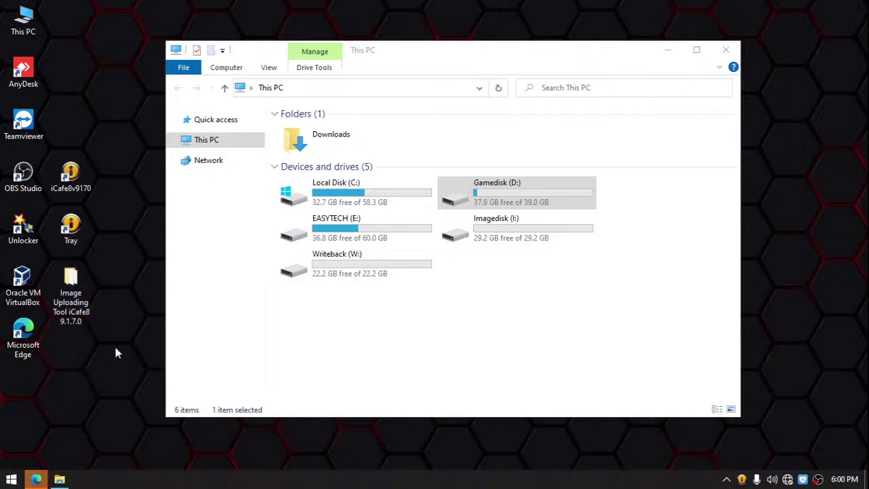
double_click(82, 315)
left_click_drag(493, 81, 403, 104)
left_click_drag(480, 57, 510, 30)
left_click(375, 207)
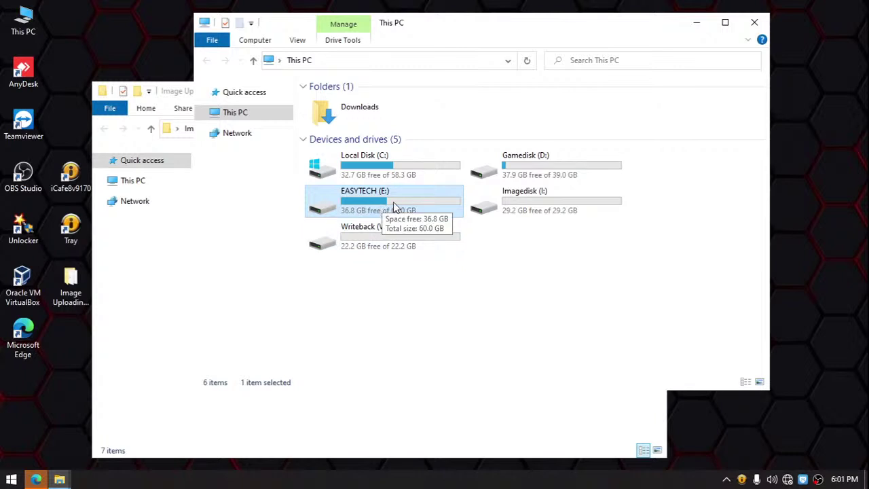
left_click(135, 312)
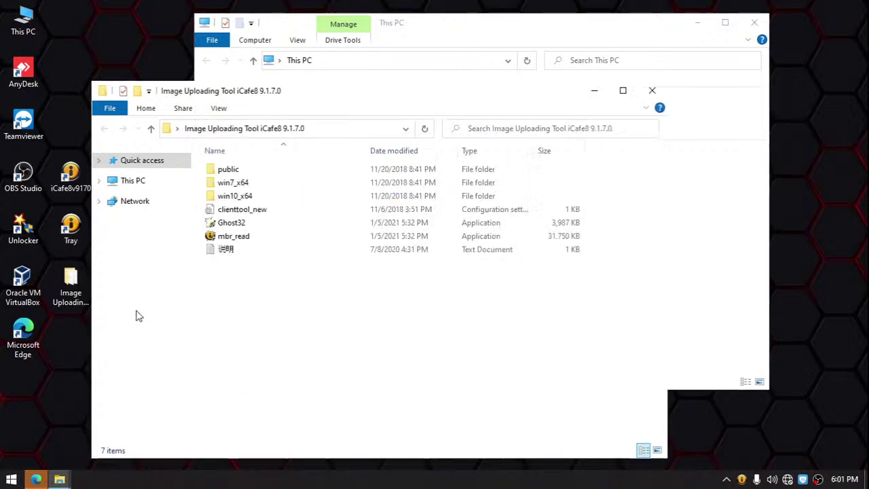
Create a desktop shortcut for the Ghost32 application and place it below the Image Uploading Tool folder
left_click(237, 236)
left_click(239, 224)
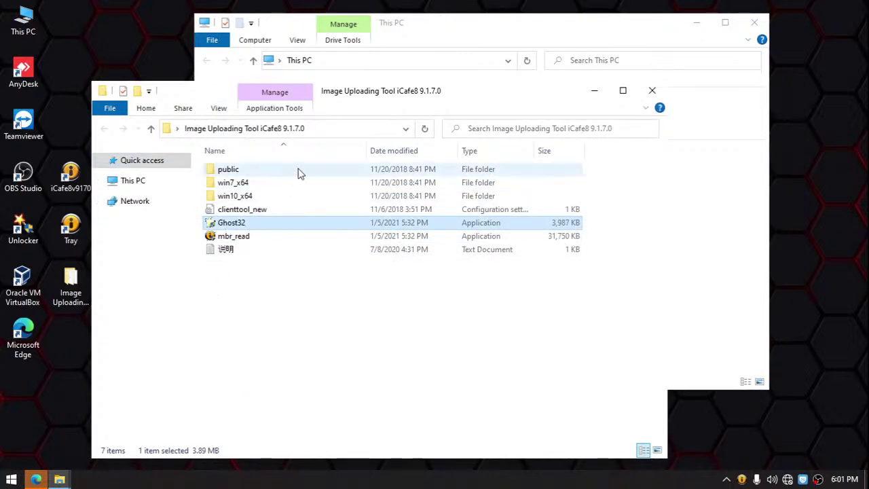
right_click(235, 229)
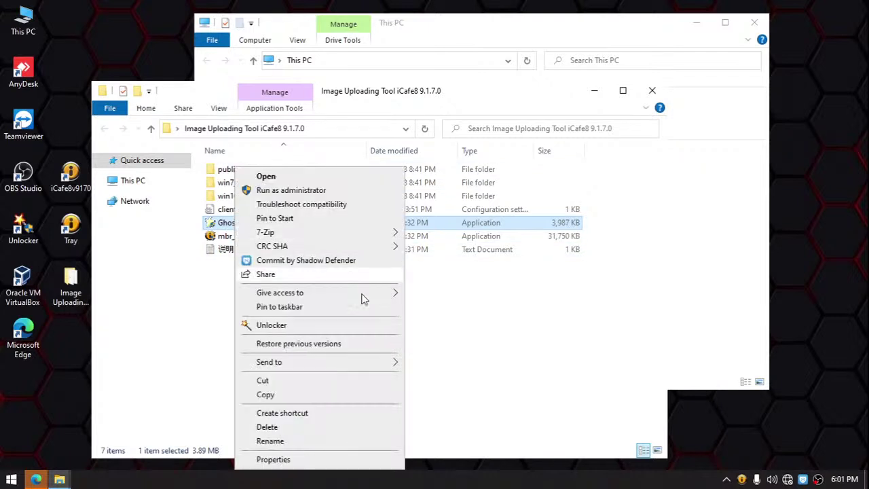
mouse_move(350, 369)
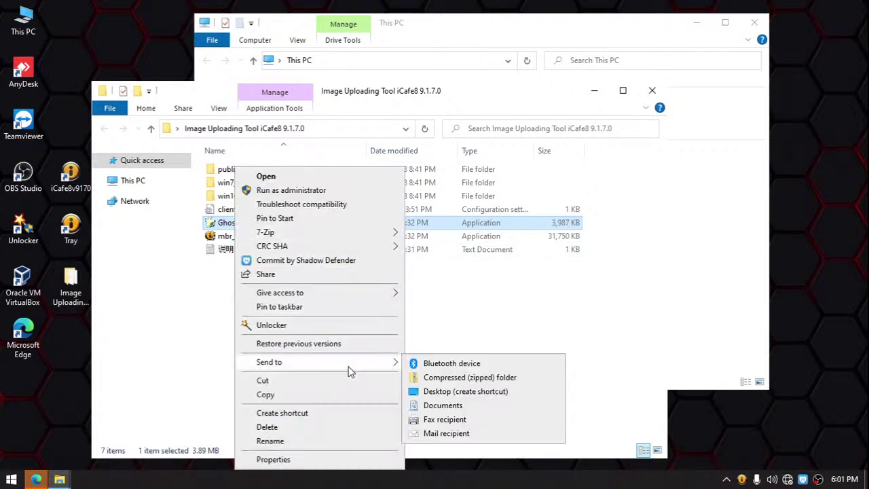
left_click(426, 390)
left_click_drag(42, 404, 77, 359)
Create a desktop shortcut for the mbr_read application and place it below the Ghost32 shortcut
left_click(241, 243)
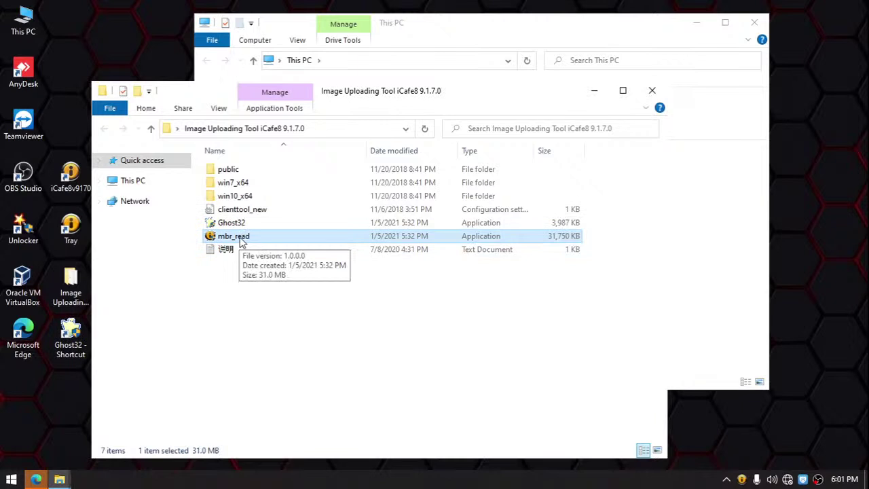
right_click(241, 243)
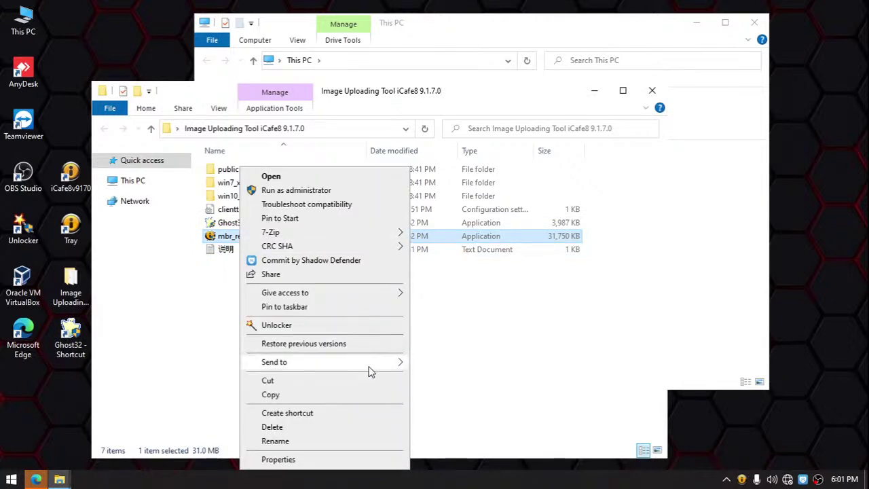
mouse_move(370, 368)
left_click(438, 391)
left_click_drag(19, 404, 69, 394)
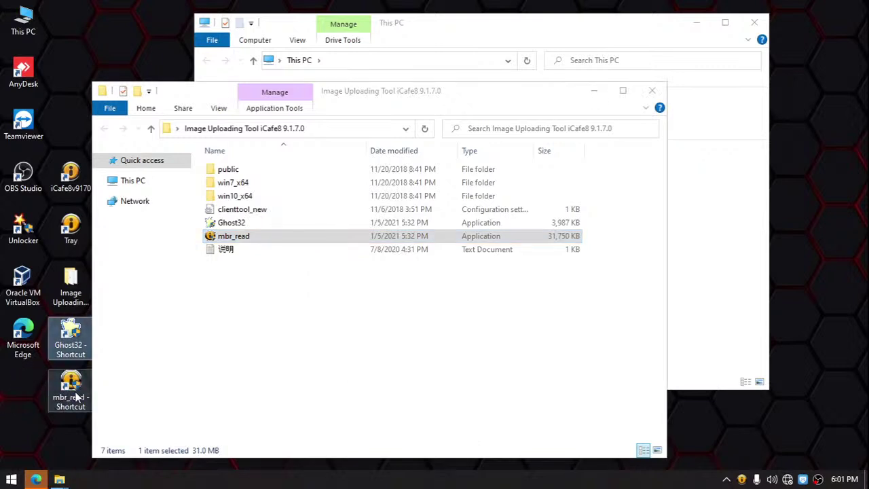
left_click(305, 304)
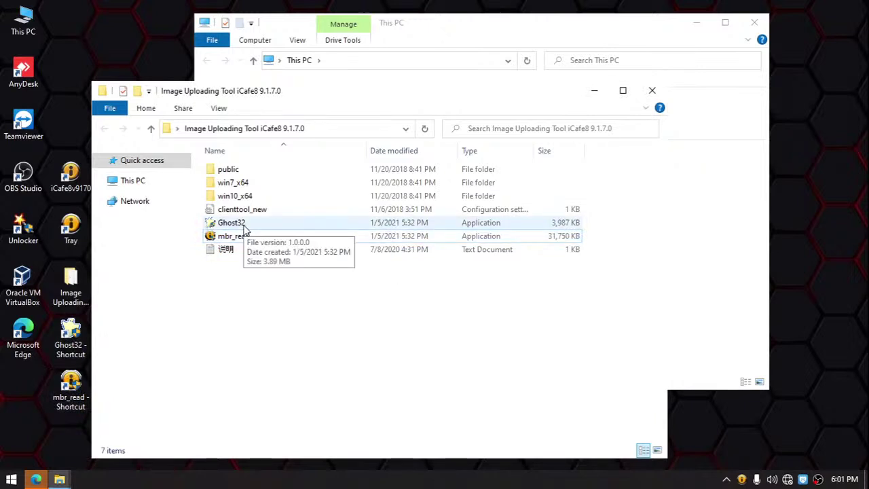
Review the Ghost32 security permissions for the EASYTECH user and the Administrators group, leaving the permissions editor without changes
left_click(245, 230)
right_click(250, 228)
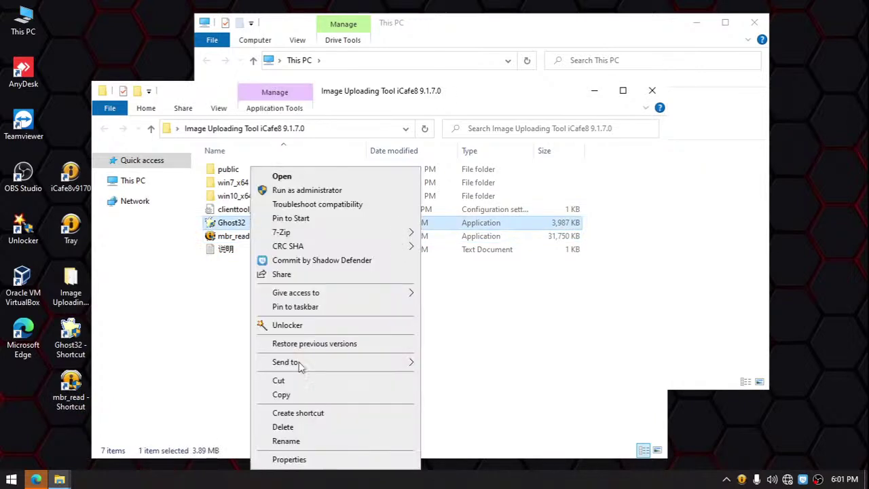
left_click(290, 459)
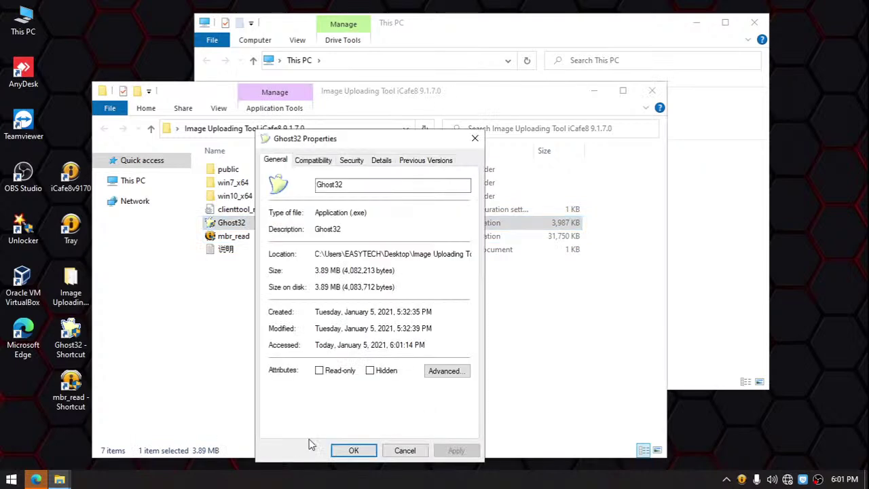
left_click(351, 161)
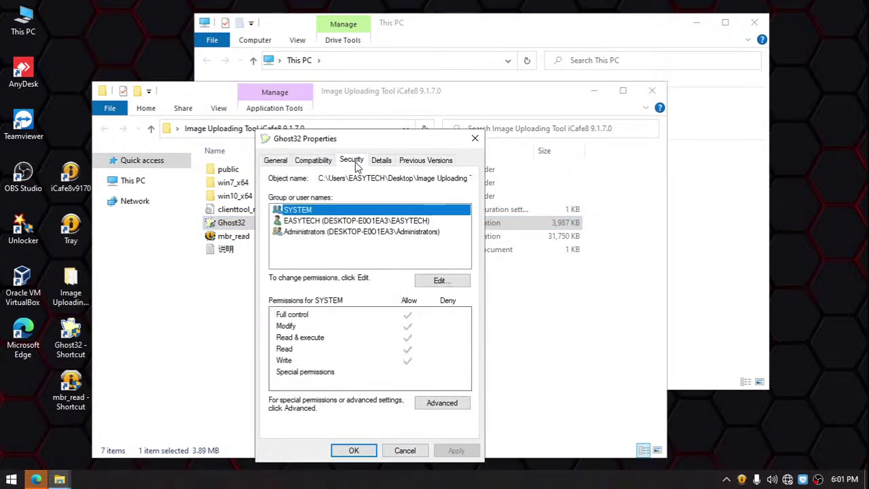
left_click(441, 280)
left_click(401, 270)
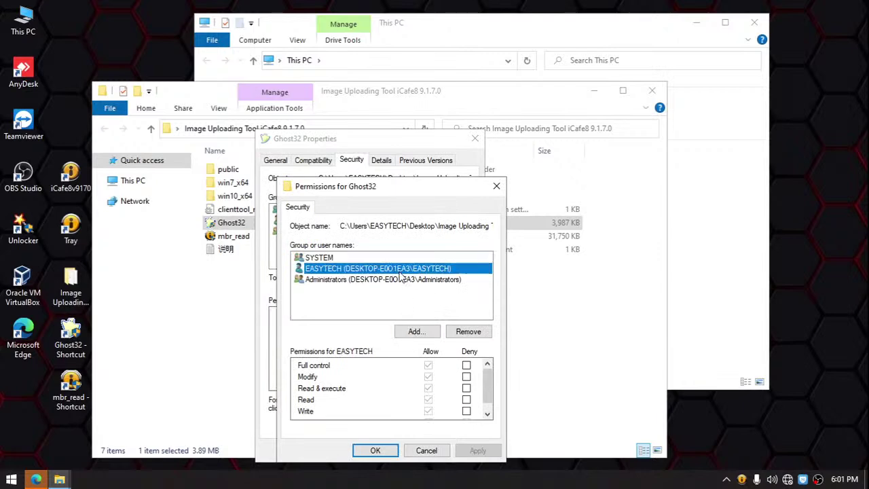
left_click(399, 281)
left_click_drag(415, 192, 413, 125)
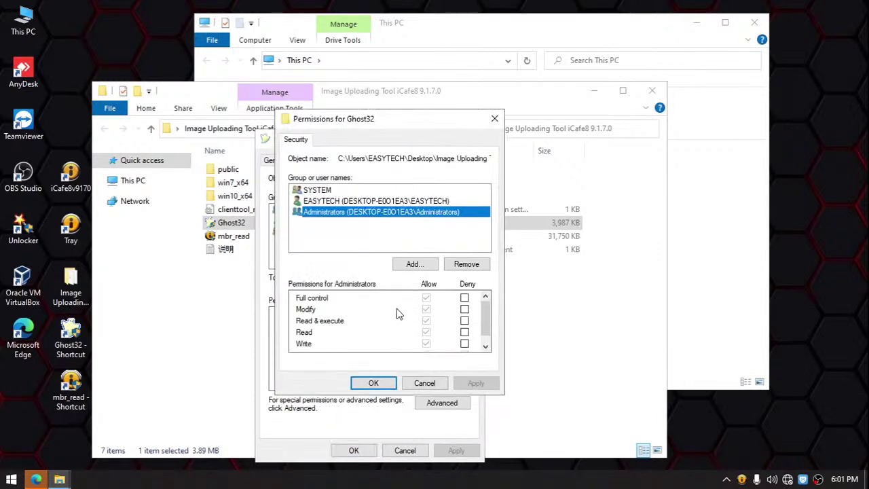
left_click(494, 118)
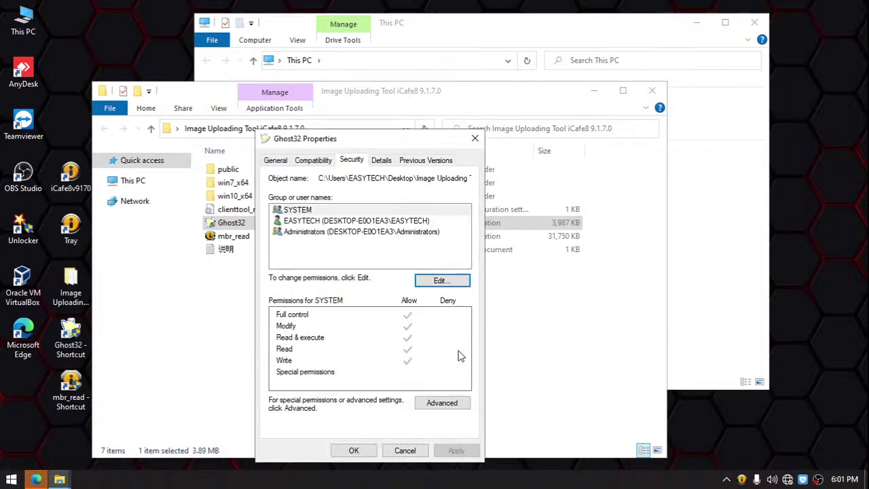
Inspect each permission entry in the advanced security settings for Ghost32, then close the file's properties
left_click(442, 405)
left_click(440, 220)
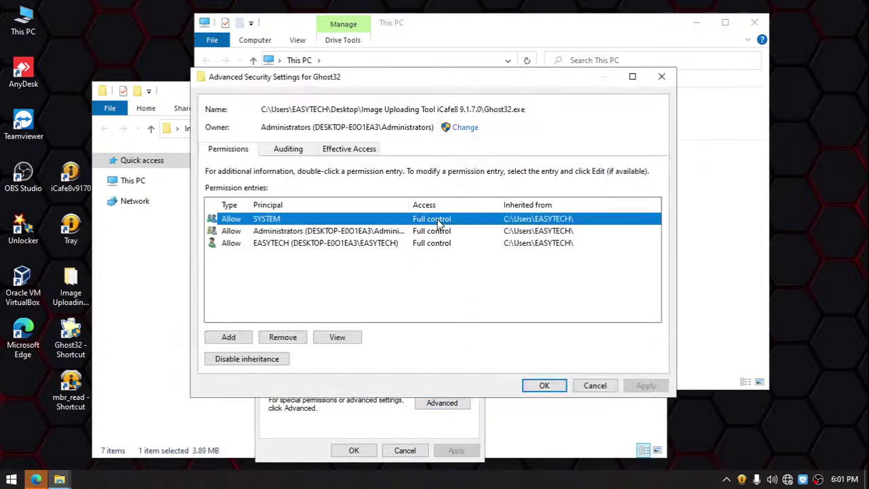
left_click(433, 233)
left_click(435, 244)
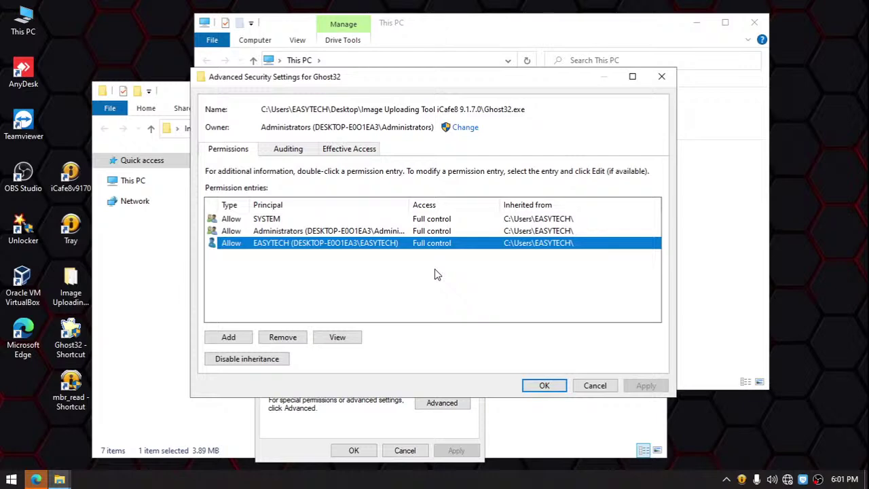
left_click(661, 76)
left_click(473, 139)
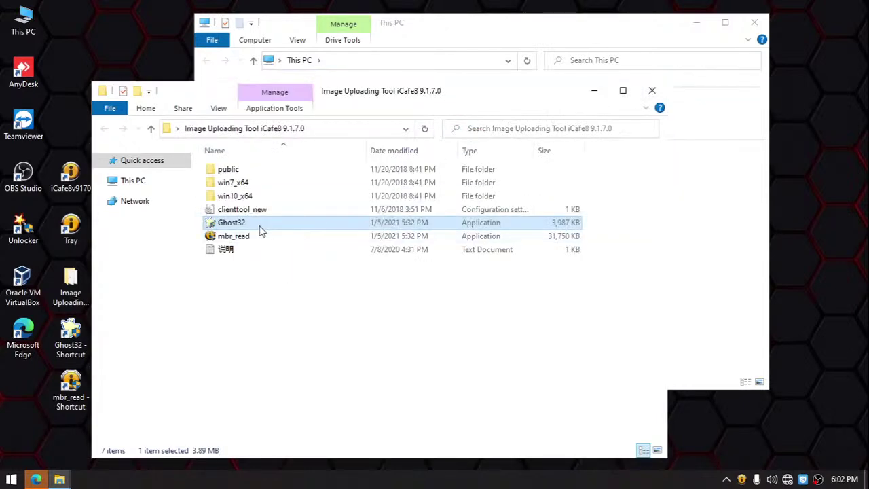
Check the EASYTECH (E:) drive in This PC and return to the Image Uploading Tool folder
left_click(708, 257)
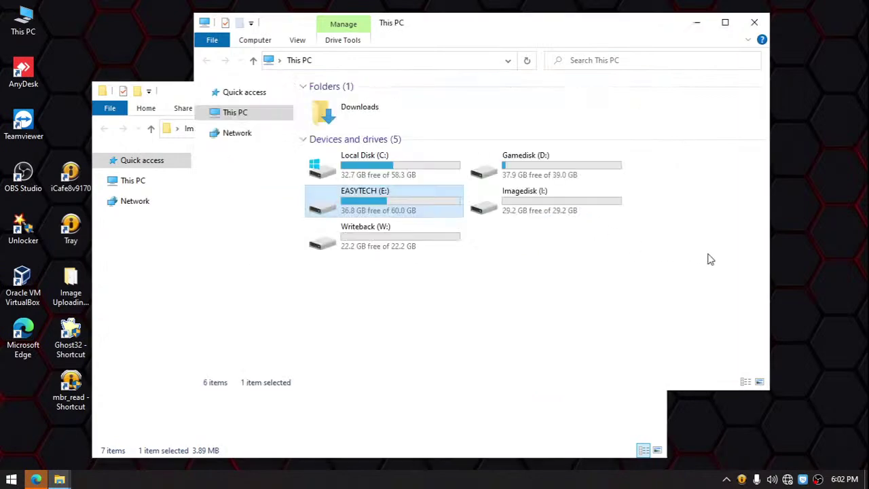
left_click(377, 210)
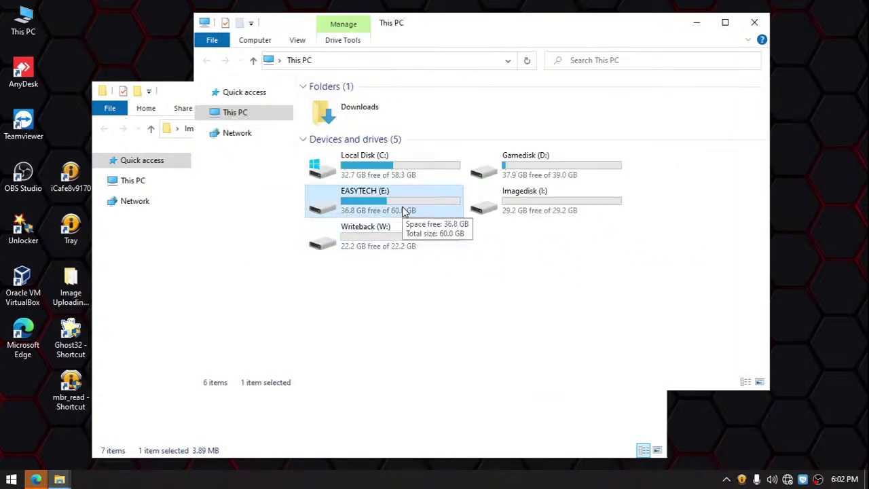
left_click(156, 273)
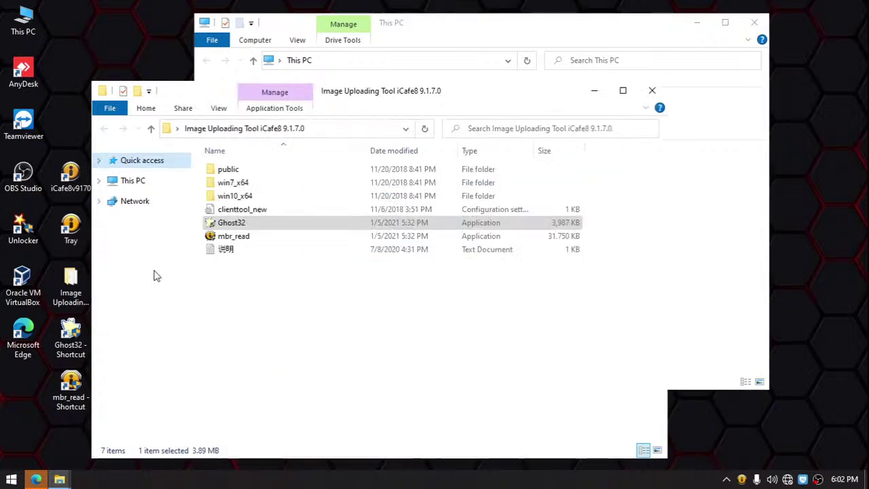
Run Ghost32 as administrator, dismiss the About Symantec Ghost notice and bring up the local partition operations
right_click(246, 228)
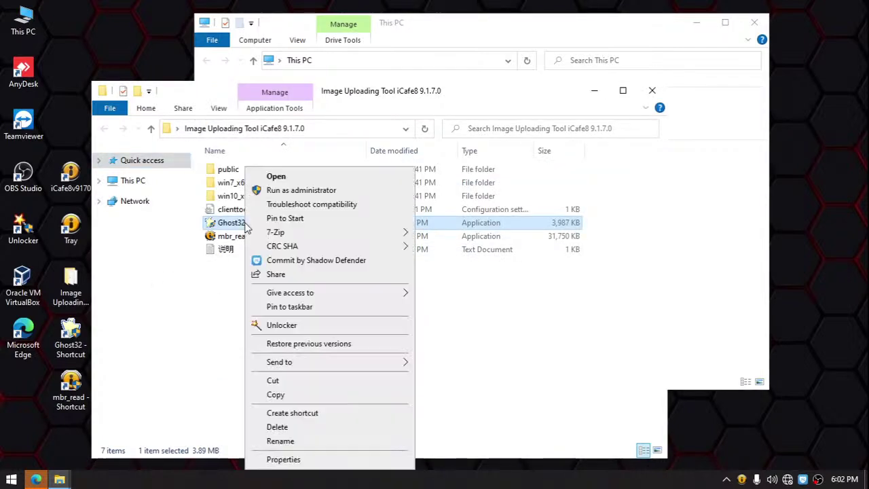
left_click(298, 189)
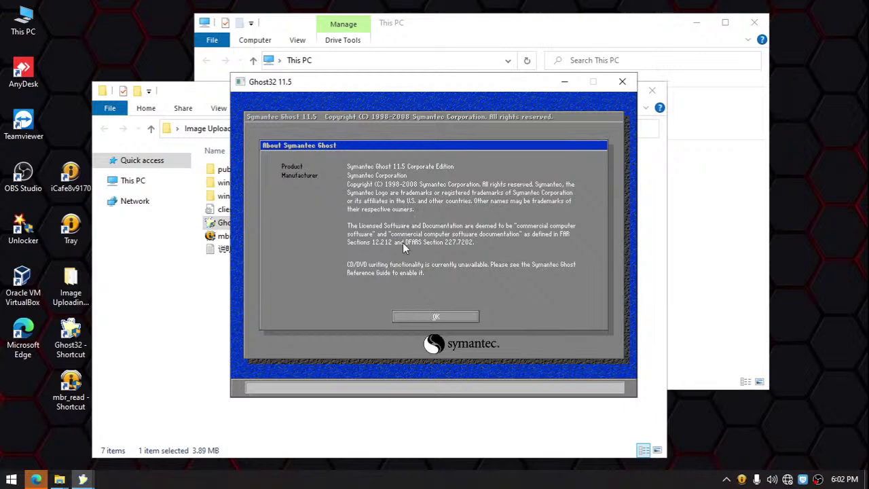
left_click(453, 316)
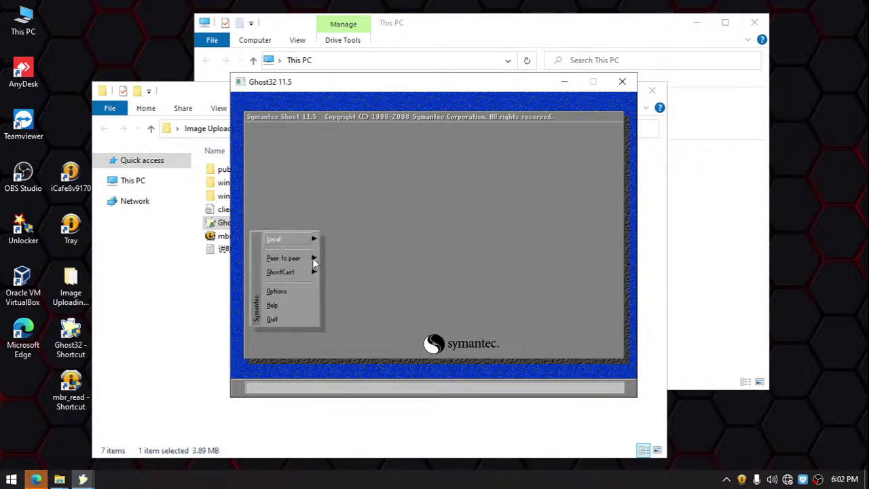
left_click(282, 239)
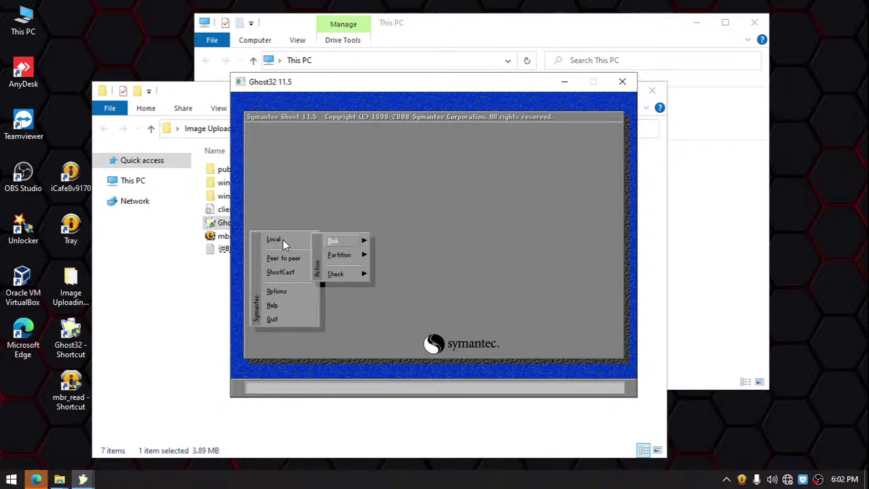
left_click(341, 253)
mouse_move(347, 257)
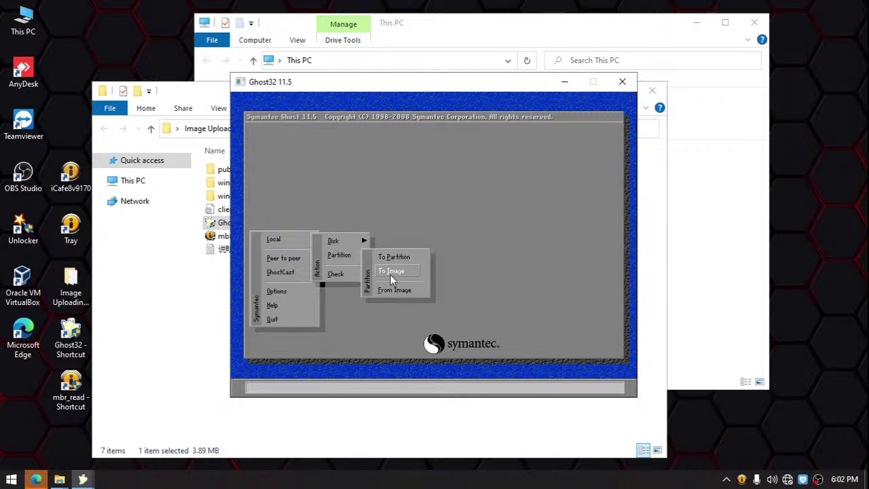
Recheck the EASYTECH (E:) drive in This PC and minimize that window to get back to Ghost32
left_click(723, 258)
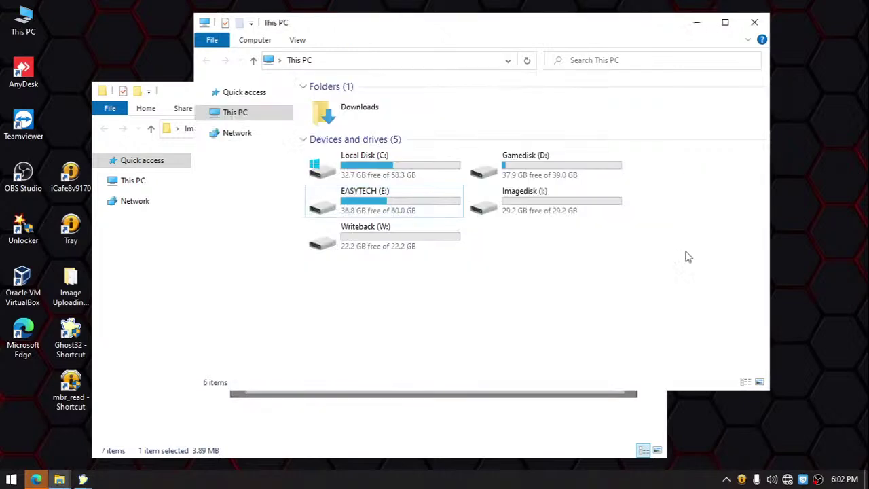
left_click(404, 209)
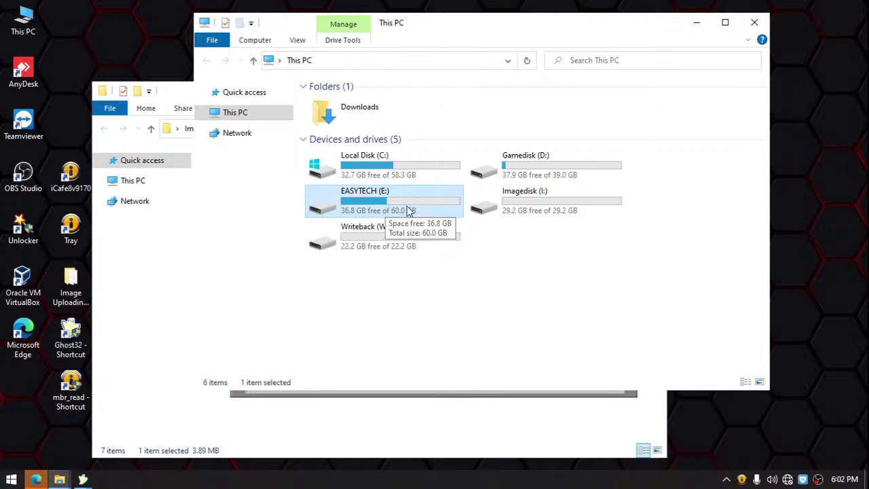
left_click(695, 24)
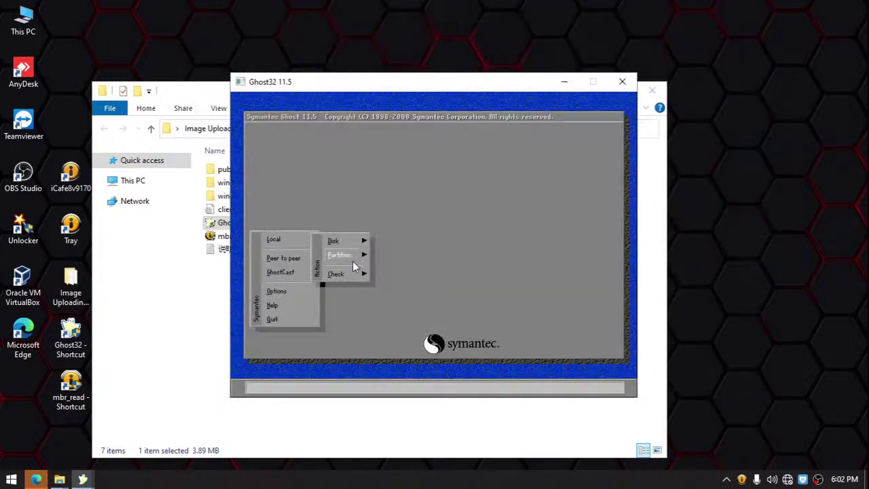
Start a local partition-to-image backup and choose drive 2, WDC WD800JD-55MSA1, as the source drive
mouse_move(344, 255)
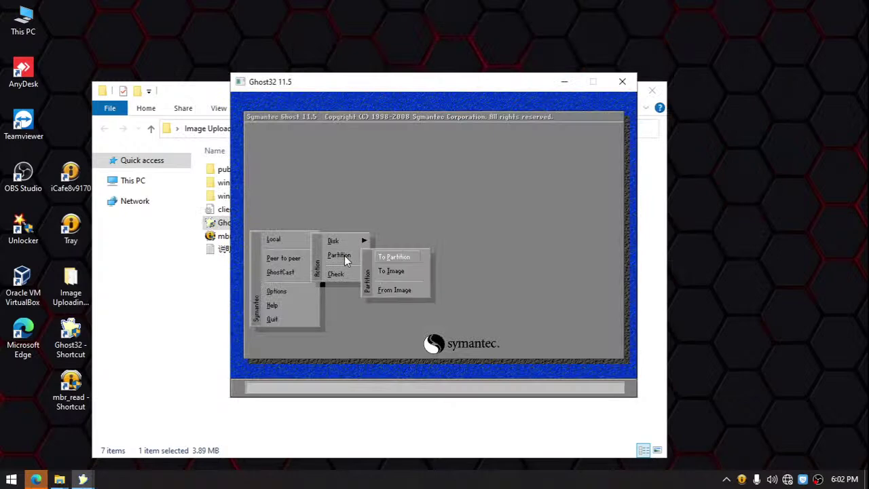
left_click(394, 271)
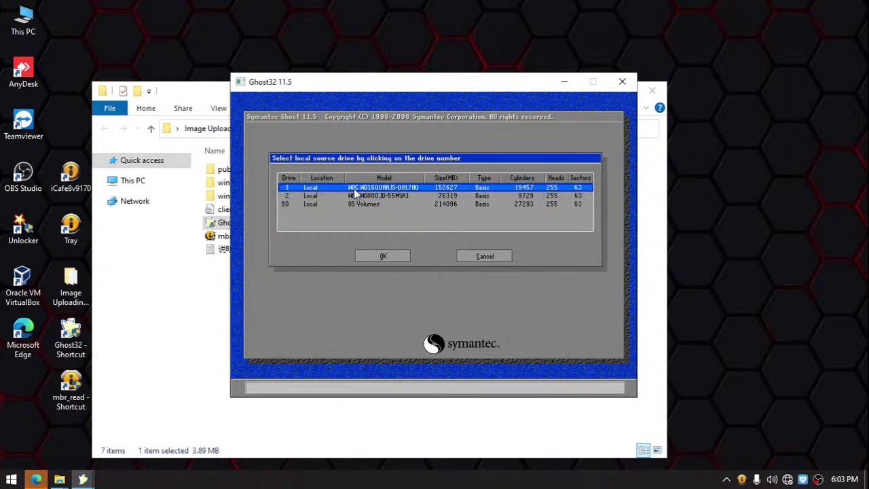
left_click(394, 195)
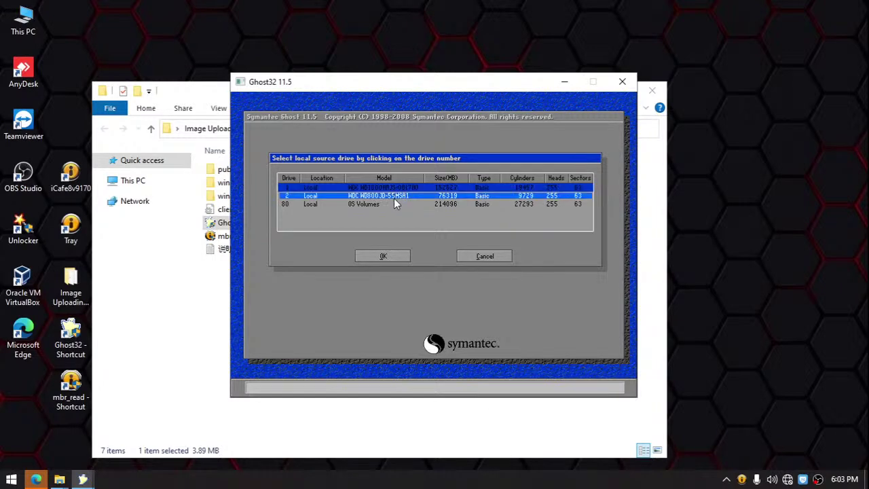
left_click(395, 204)
left_click(389, 198)
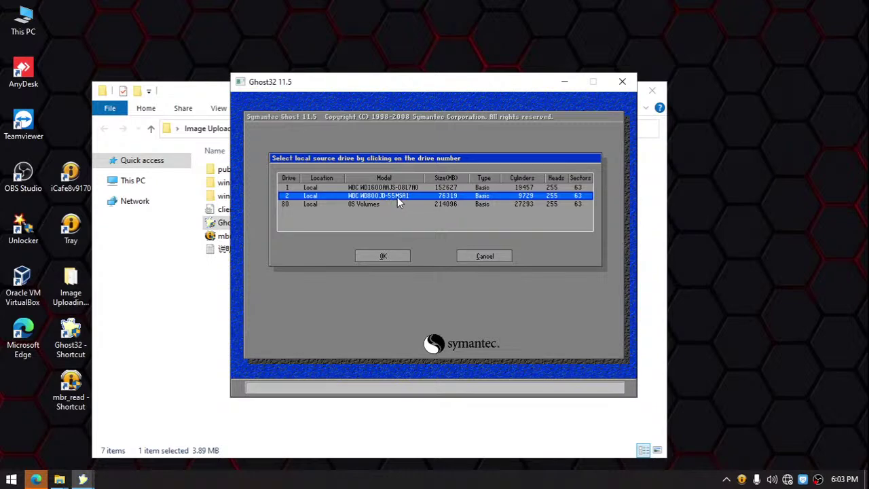
left_click(397, 204)
left_click(390, 198)
left_click(399, 199)
left_click(384, 257)
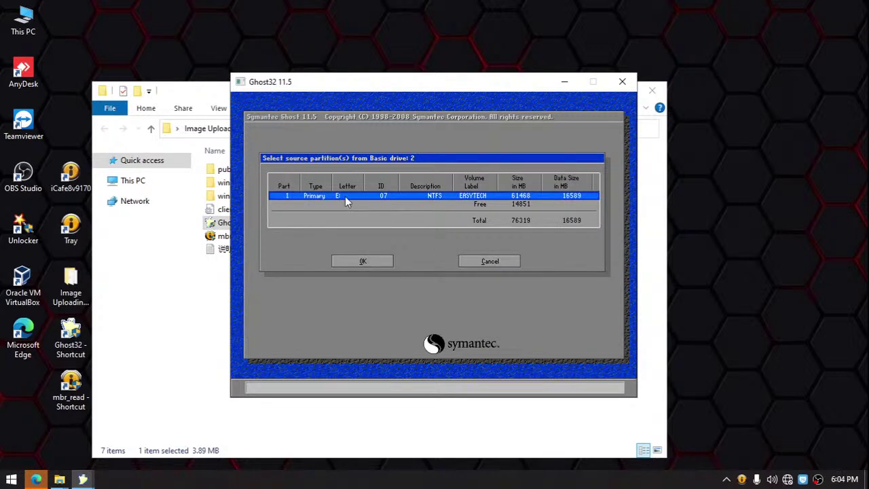
Compare the listed partition with EASYTECH (E:) in This PC, then accept partition 1 (E:) as the source
left_click(136, 181)
left_click(294, 275)
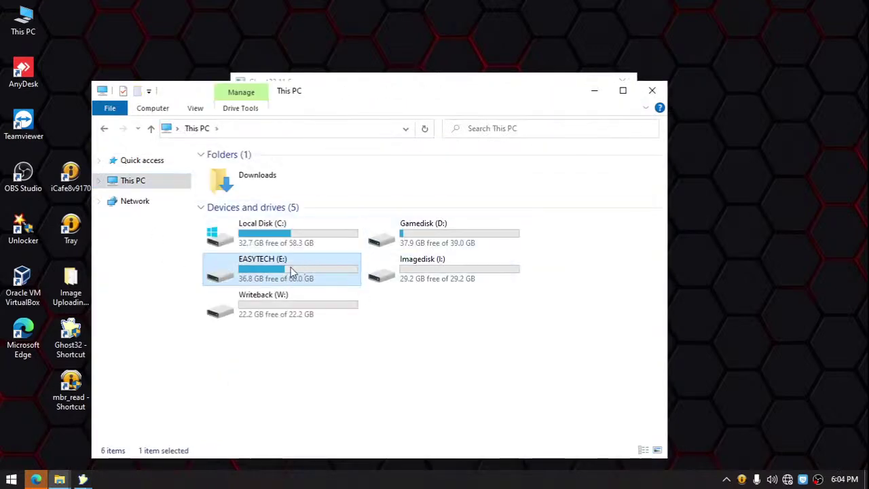
left_click(595, 92)
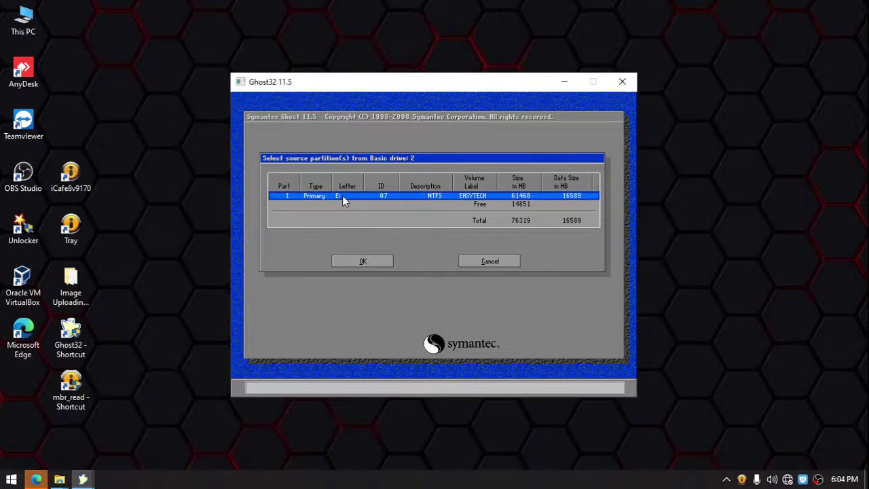
left_click(362, 263)
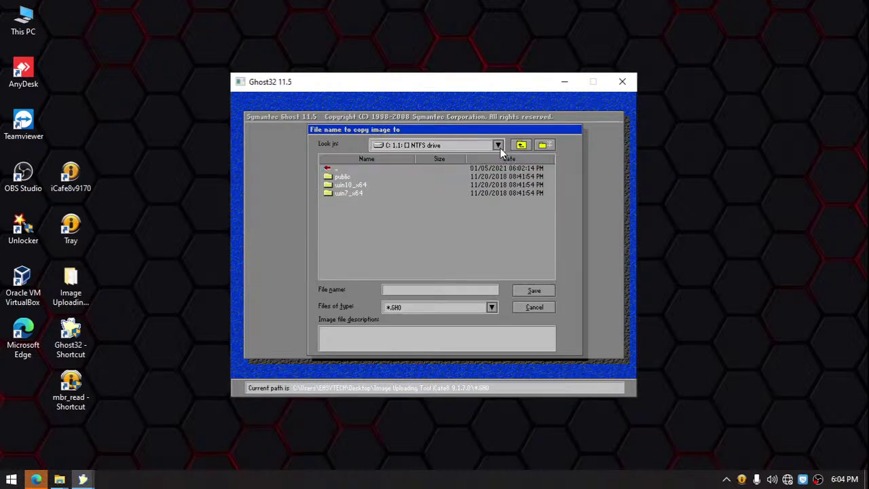
Look through Gamedisk (D:) from This PC, then set the Gamedisk D: drive as the destination for the image file
left_click(437, 224)
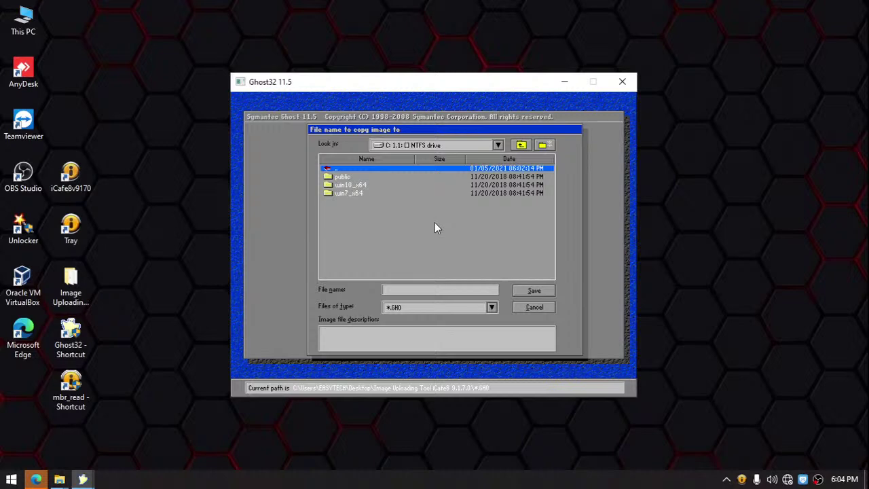
double_click(23, 20)
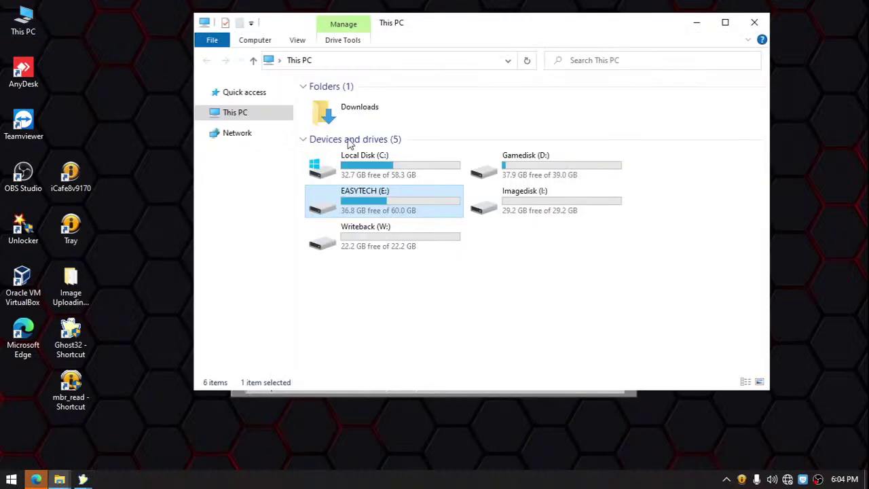
left_click(543, 175)
double_click(545, 175)
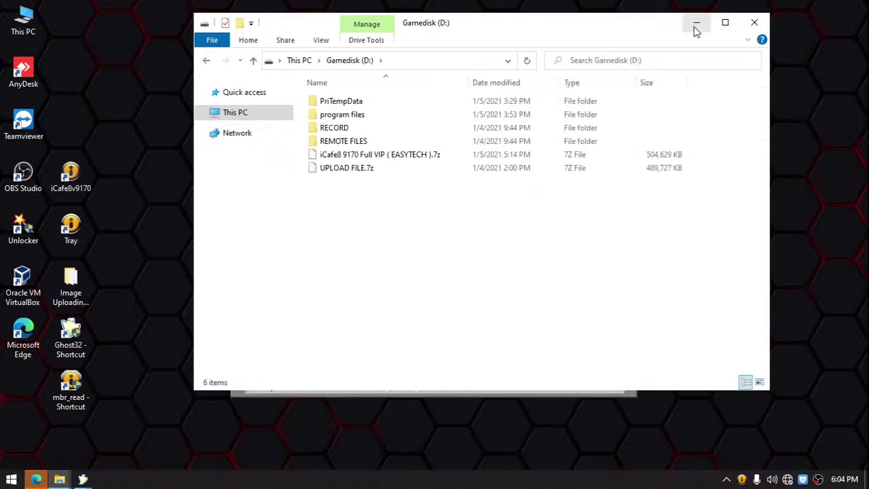
left_click(695, 27)
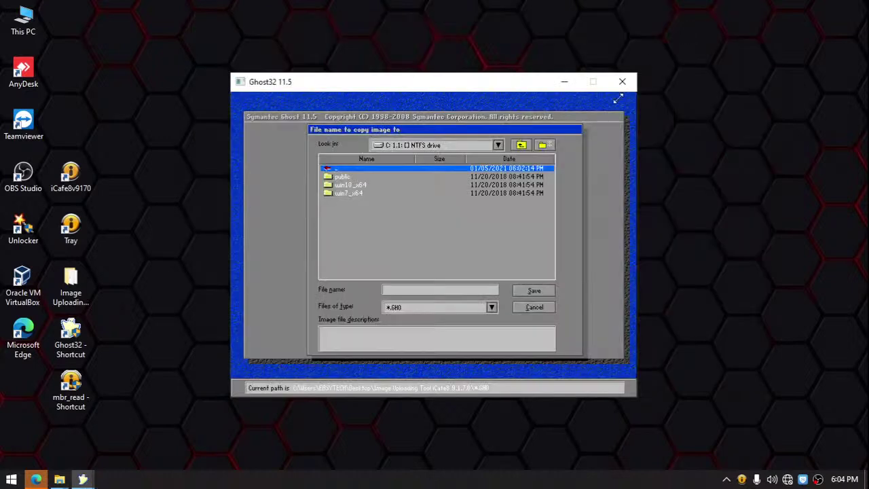
left_click(498, 146)
left_click(414, 166)
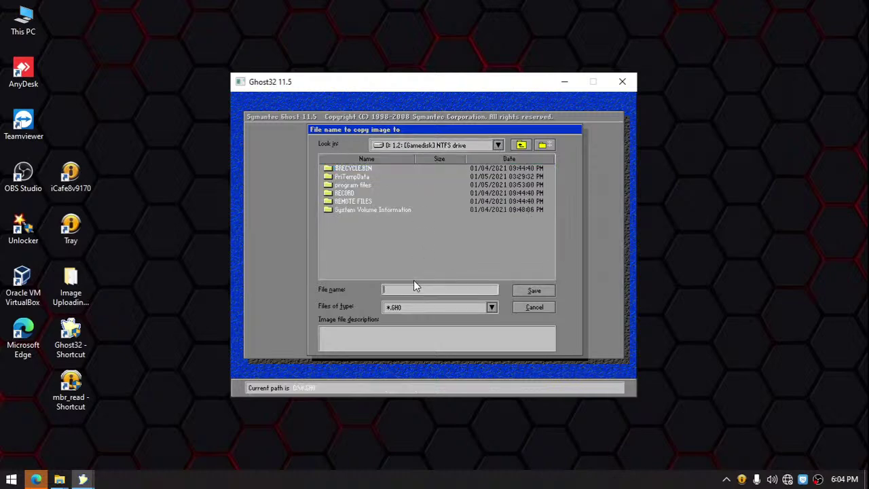
type("PGYSICALSSD")
key("BackSpace")
key("BackSpace")
key("BackSpace")
key("BackSpace")
key("BackSpace")
key("BackSpace")
key("BackSpace")
key("BackSpace")
key("BackSpace")
key("BackSpace")
key("BackSpace")
key("BackSpace")
key("BackSpace")
Save the image file as CLEINTNEWLYFORMAT with High compression and proceed with the partition image creation
type("CLEINTNEW")
left_click(535, 291)
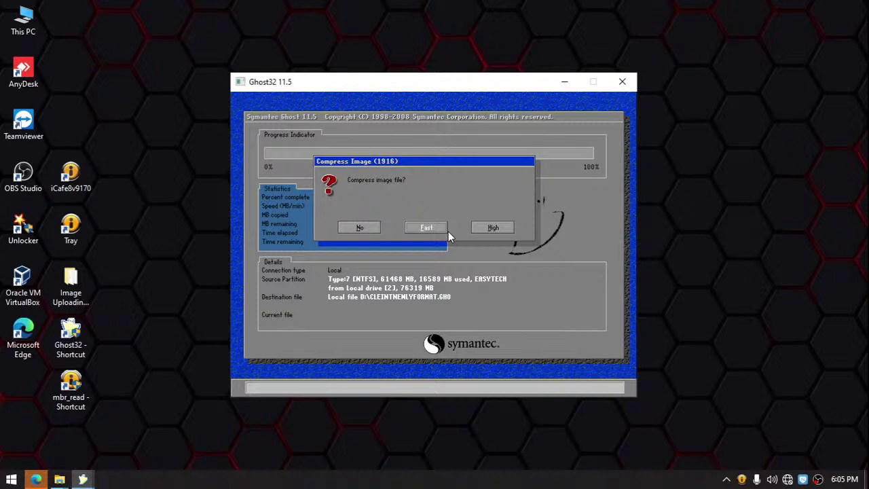
left_click(496, 229)
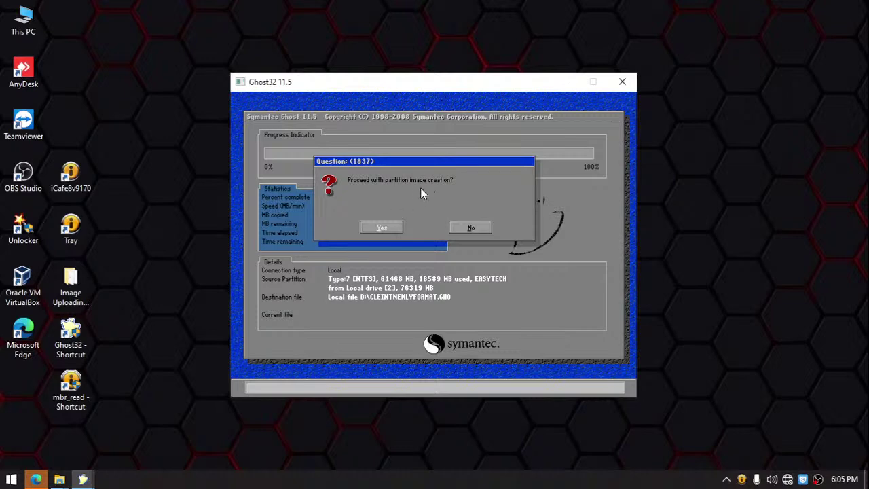
left_click(386, 228)
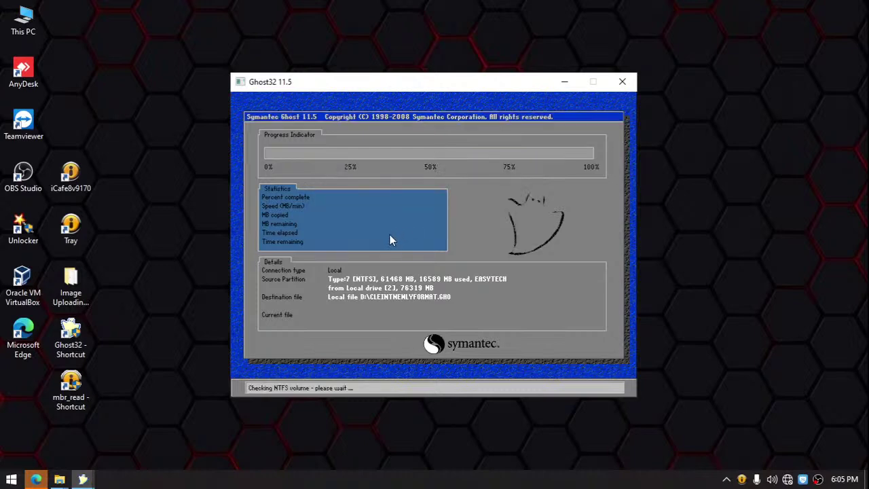
Check the new CLEINTNEWLYFORMAT.GHO file in Gamedisk (D:), then minimize that folder window
left_click(60, 479)
left_click(204, 426)
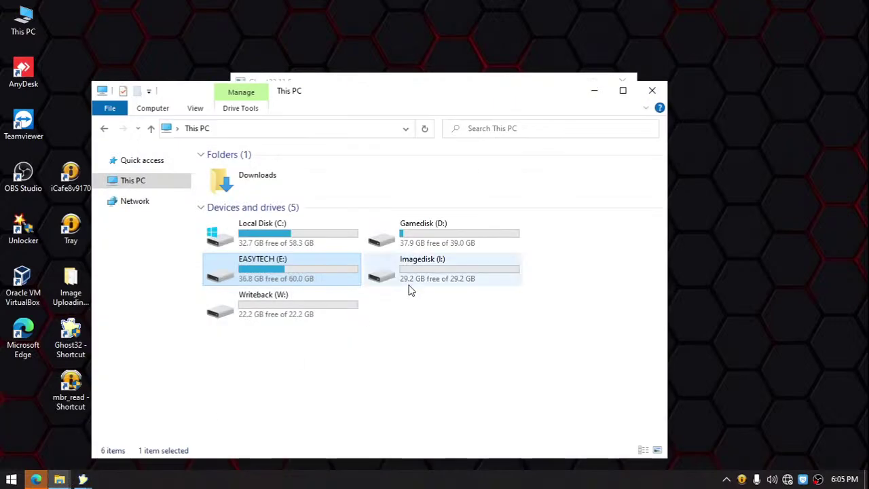
double_click(459, 239)
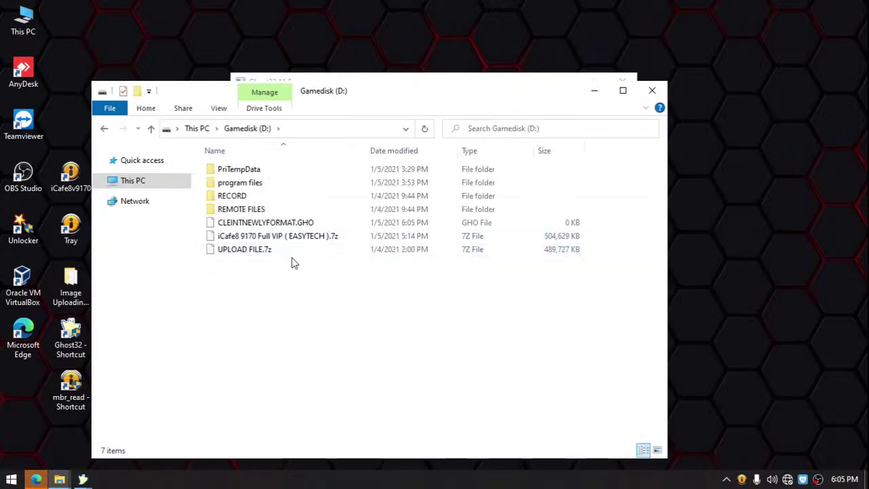
left_click(270, 226)
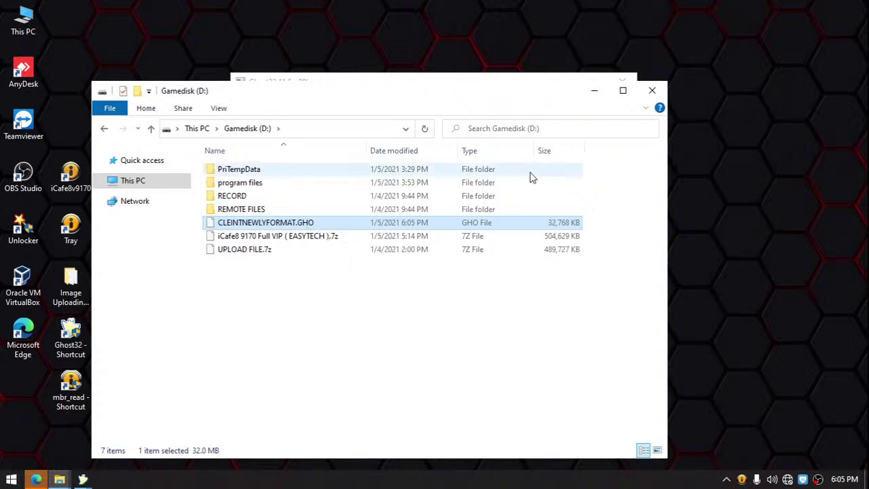
left_click(593, 91)
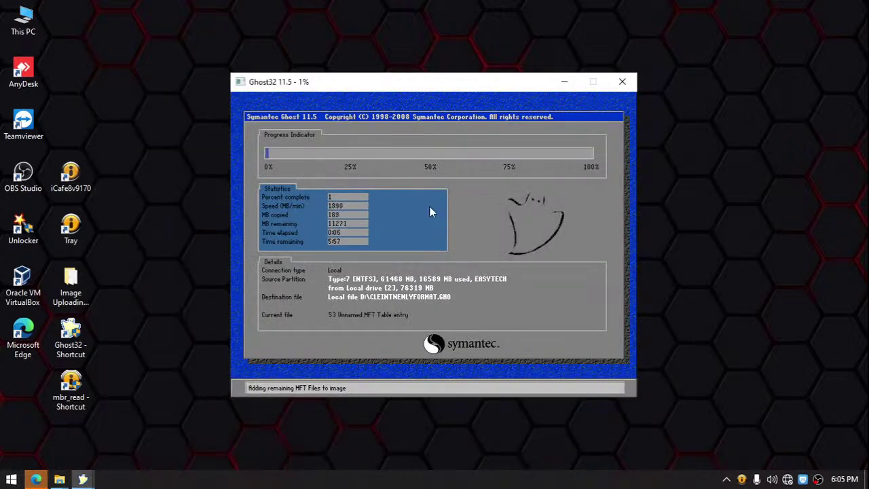
Move the Ghost32 window aside and reopen the Gamedisk (D:) folder to check the growing image file
left_click_drag(435, 83, 441, 60)
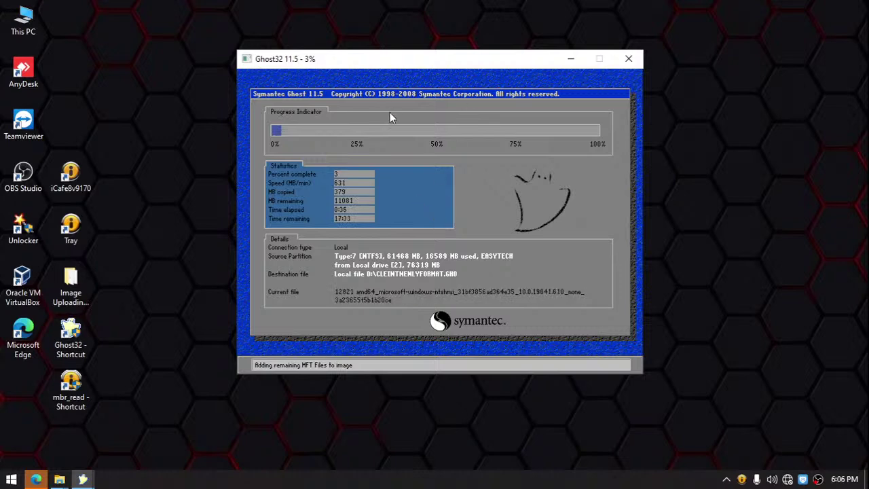
left_click_drag(454, 64, 511, 51)
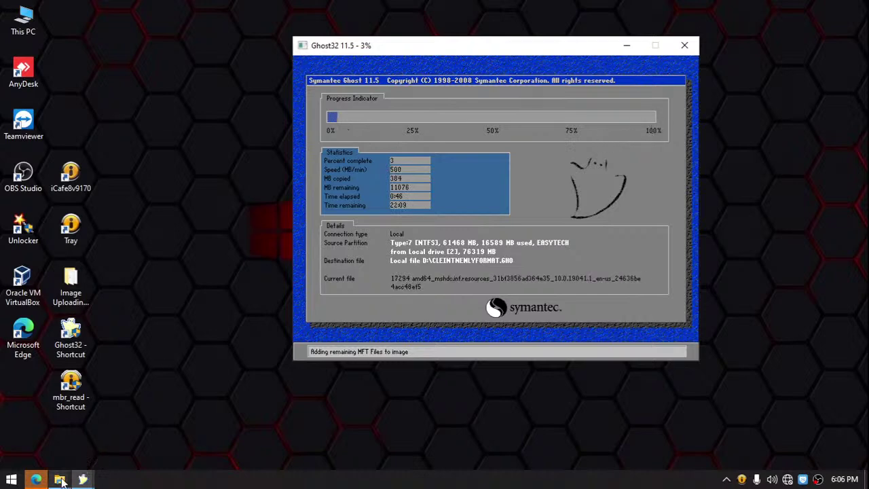
mouse_move(60, 479)
left_click(109, 384)
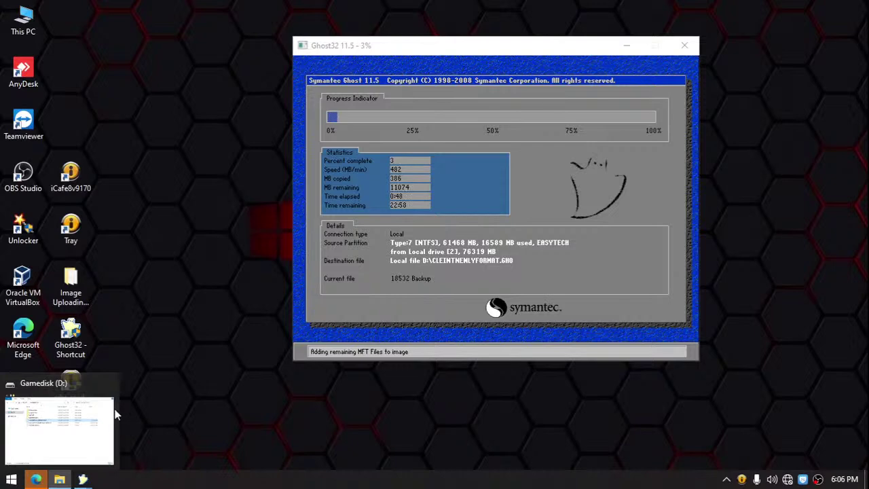
left_click(108, 421)
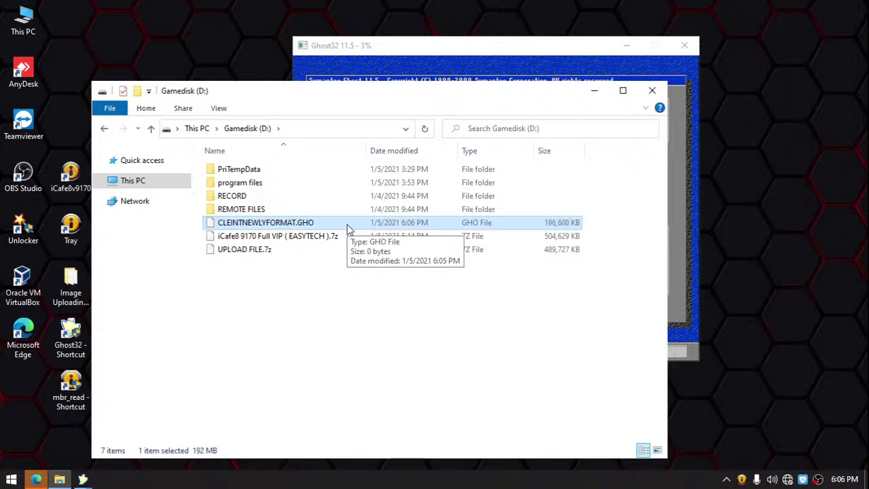
Place the Ghost32 window beside the Gamedisk (D:) folder and compare its progress with the size of CLEINTNEWLYFORMAT.GHO
left_click_drag(510, 56, 562, 31)
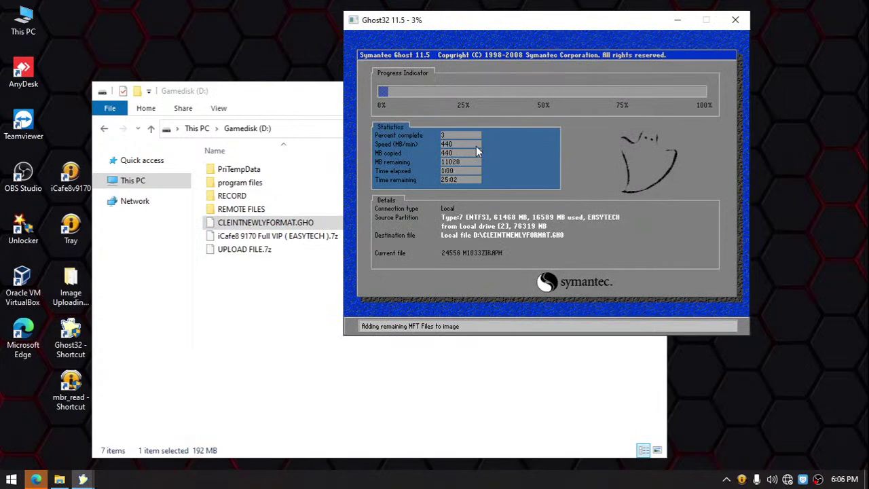
left_click(309, 301)
left_click_drag(560, 23, 589, 21)
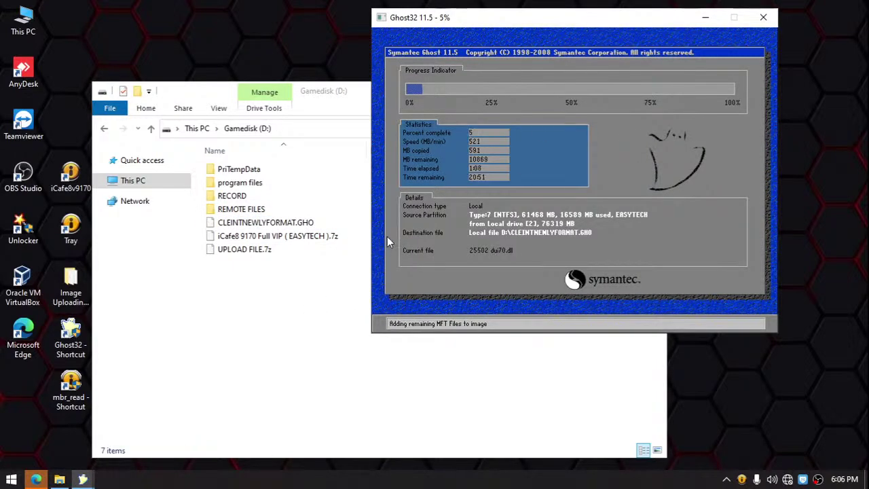
left_click(276, 224)
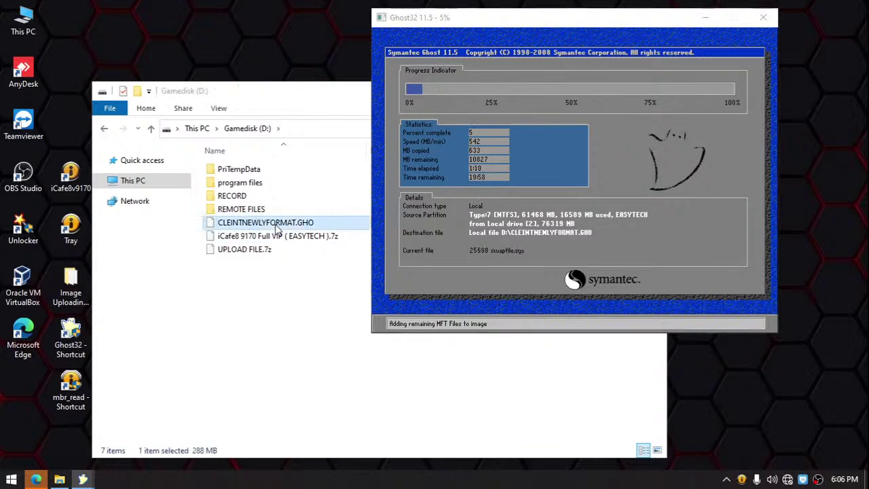
left_click(275, 225)
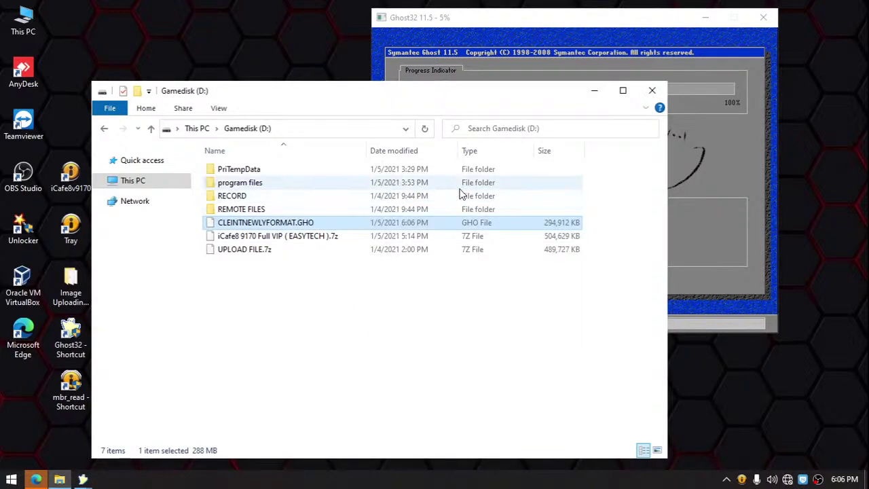
left_click(574, 24)
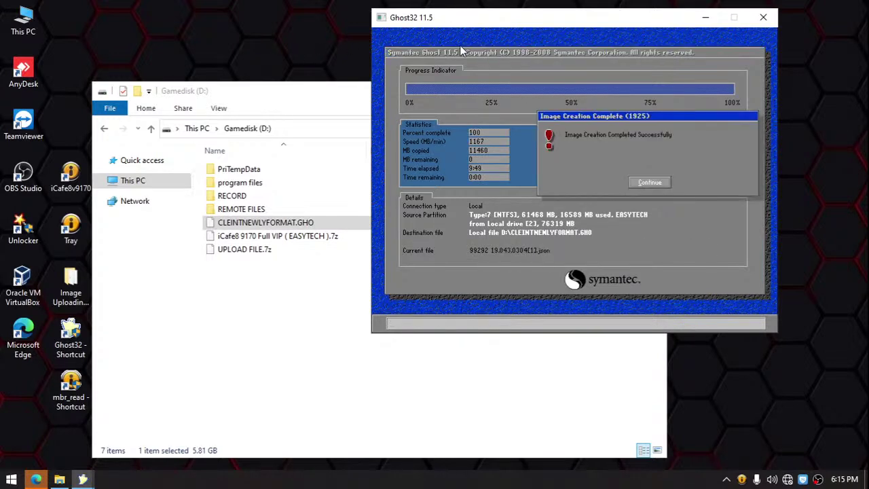
Move the completion notice aside, sort Gamedisk (D:) by name in descending order, examine the finished GHO file and minimize the folder
left_click_drag(591, 116, 426, 125)
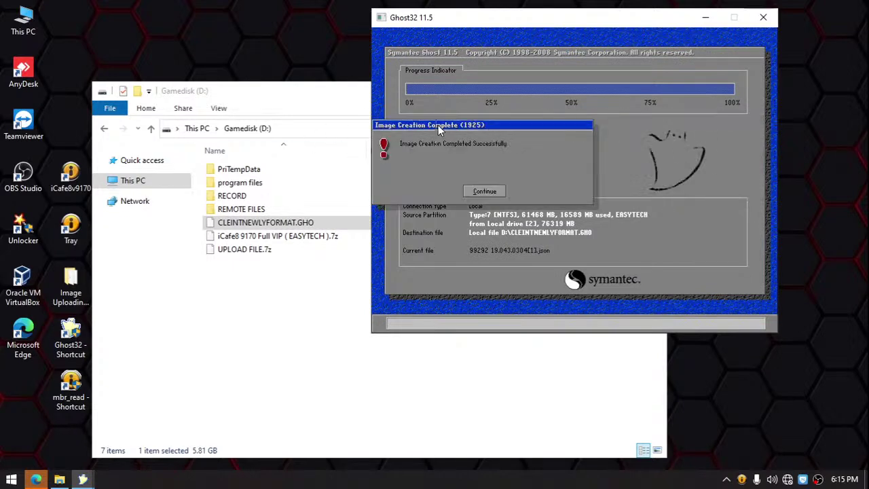
left_click(309, 152)
left_click(308, 152)
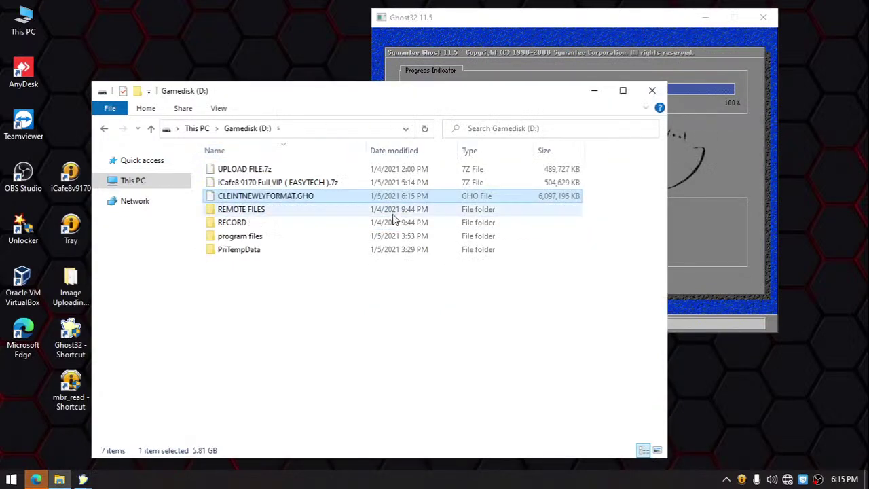
left_click(592, 90)
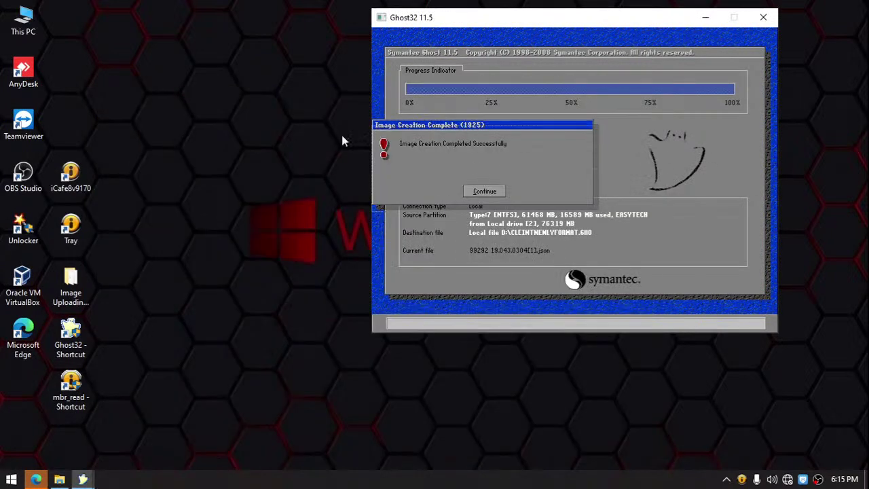
Dismiss the Image Creation Complete notice in Ghost32 and refresh the desktop
left_click_drag(416, 125, 463, 127)
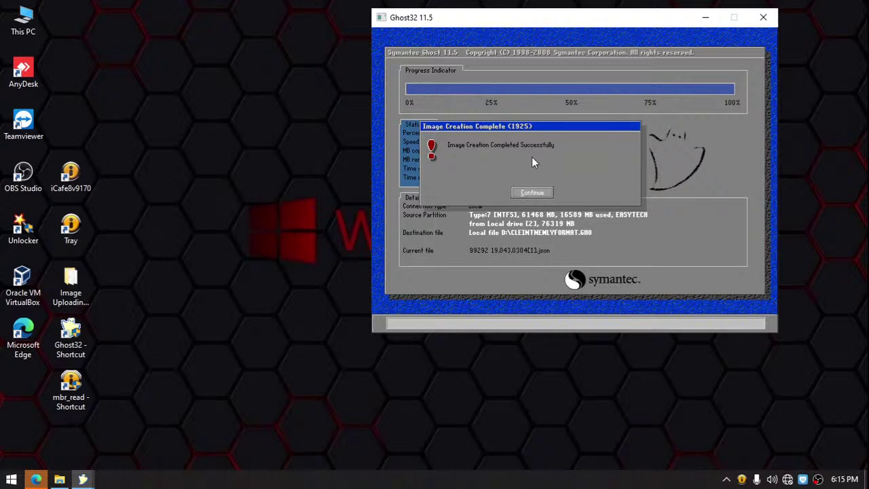
left_click(531, 192)
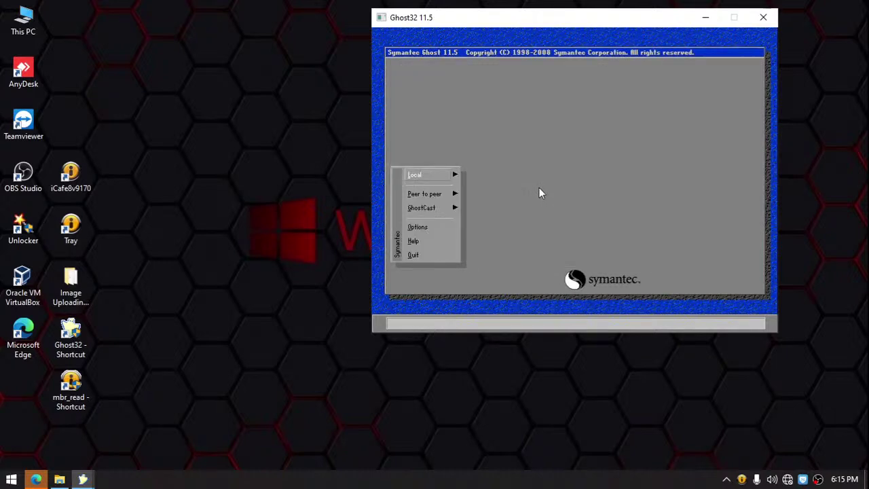
right_click(280, 126)
left_click(319, 159)
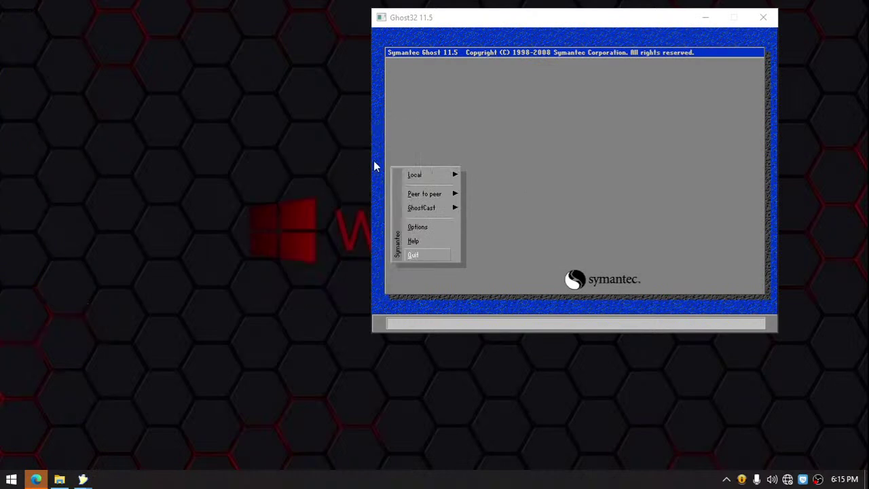
Quit Ghost32, restore the Gamedisk (D:) folder window, refresh it and move it higher on the desktop
left_click(427, 257)
left_click(529, 164)
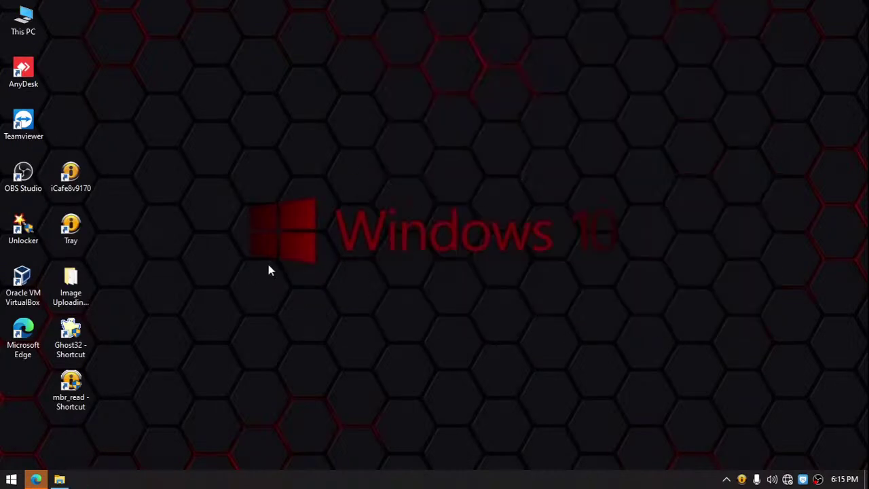
left_click(59, 479)
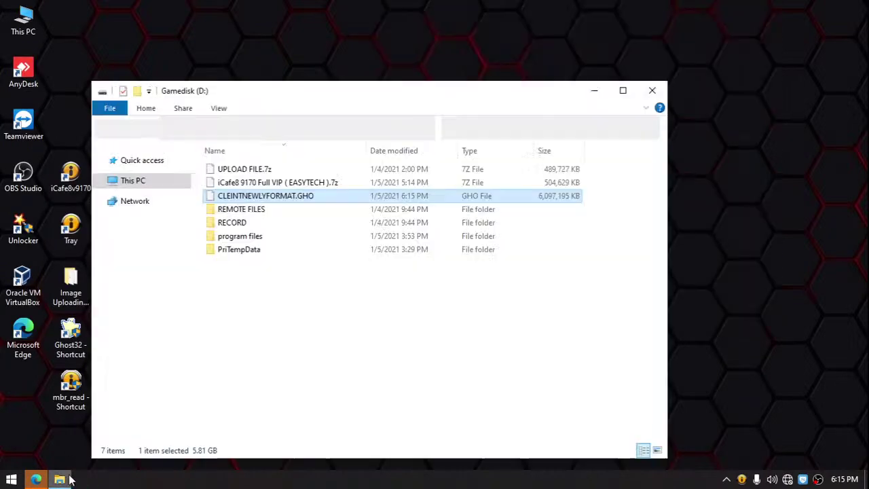
right_click(371, 325)
left_click(429, 195)
left_click_drag(437, 87, 504, 14)
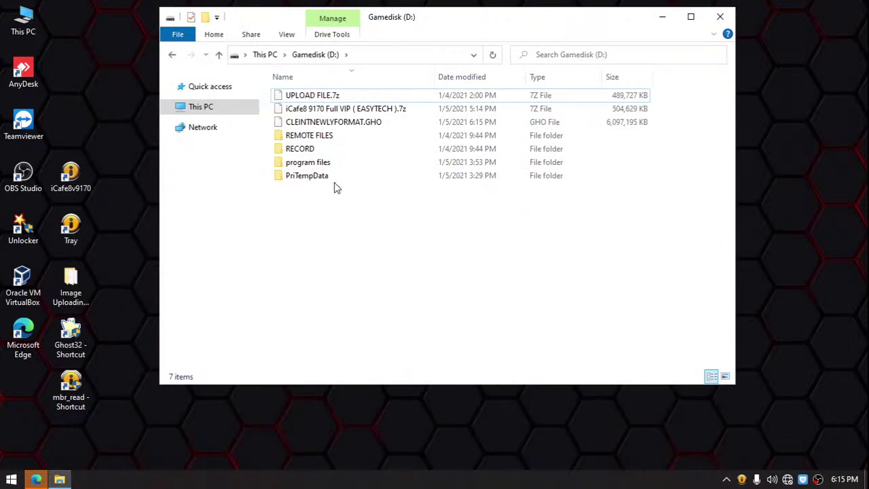
Compare the size in the properties of CLEINTNEWLYFORMAT.GHO with the used space of the EASYTECH (E:) drive, then close the properties
left_click(343, 122)
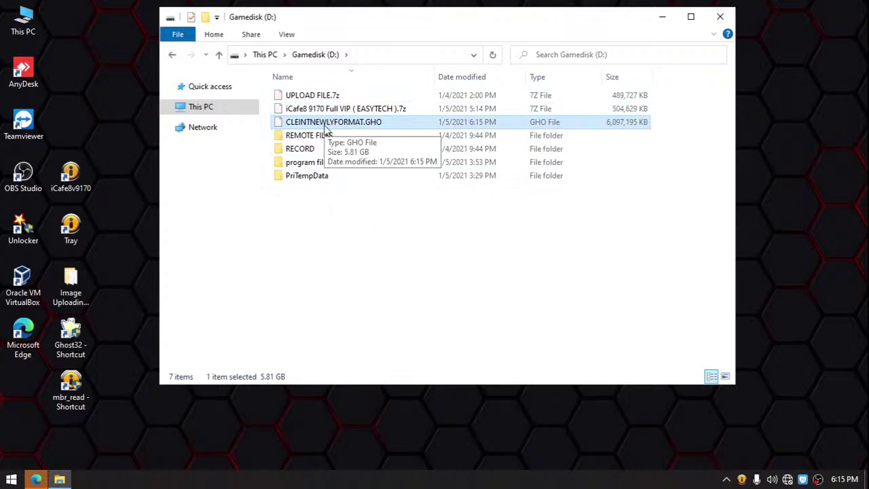
right_click(325, 128)
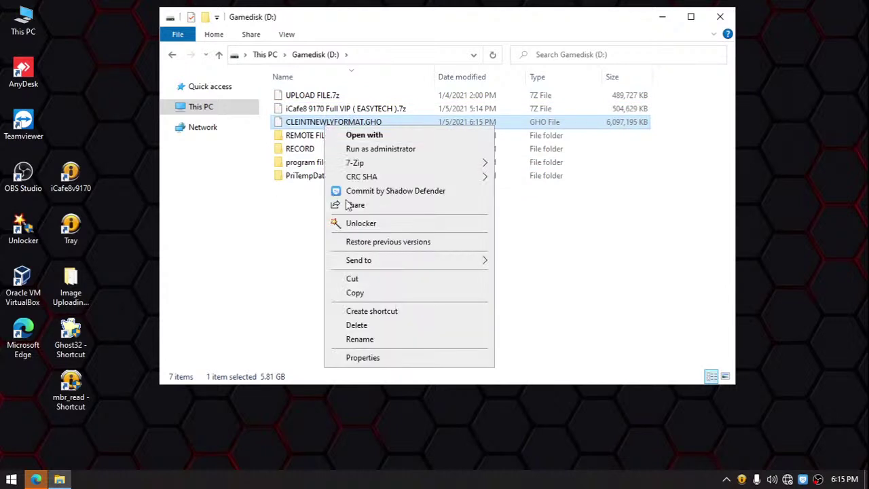
left_click(375, 359)
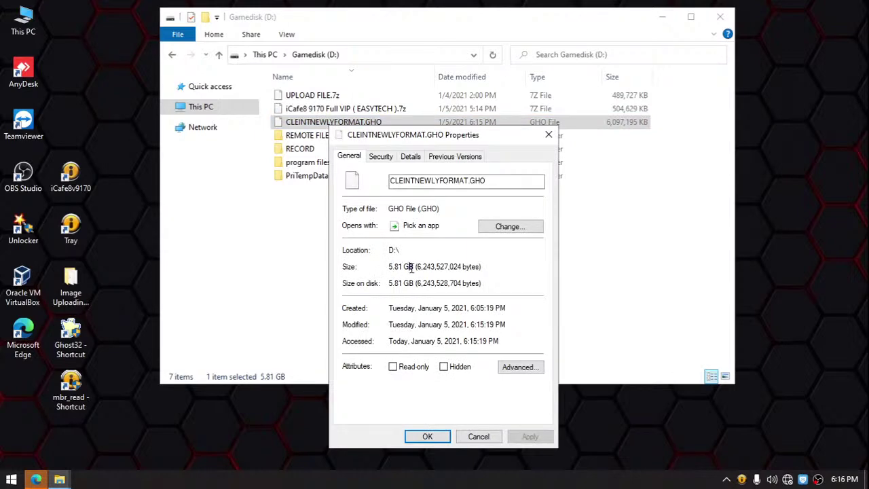
left_click(240, 112)
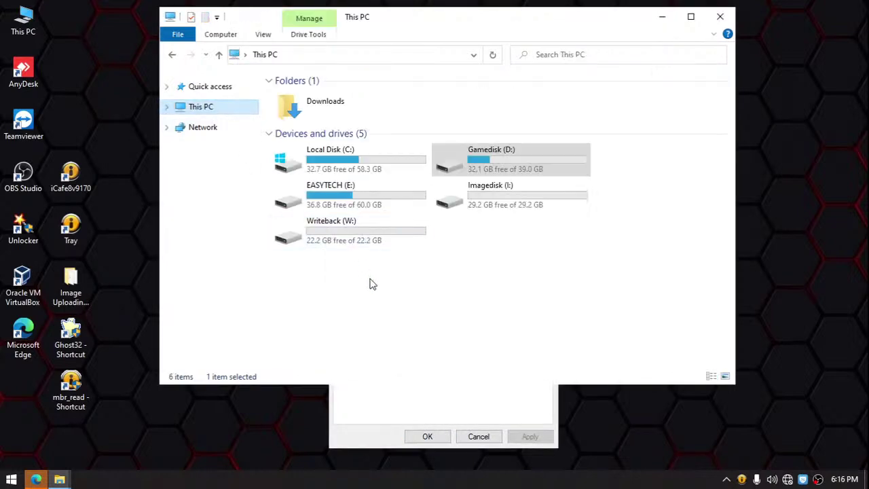
left_click(333, 196)
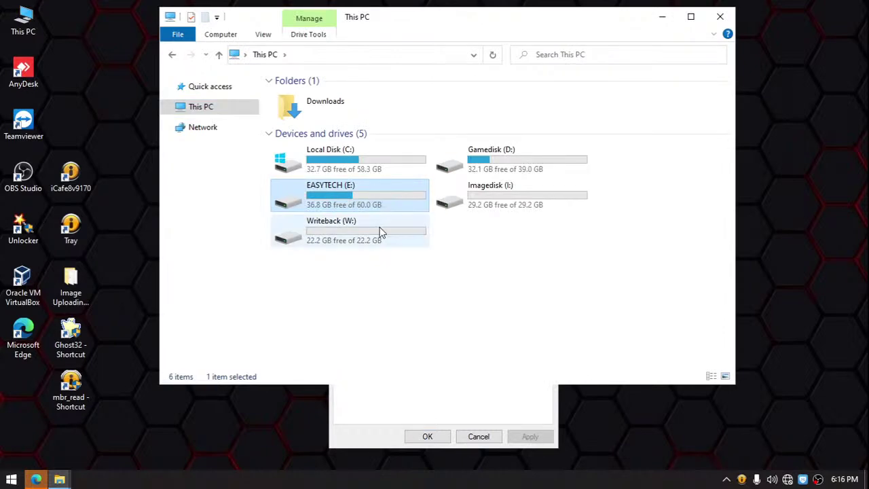
left_click(387, 412)
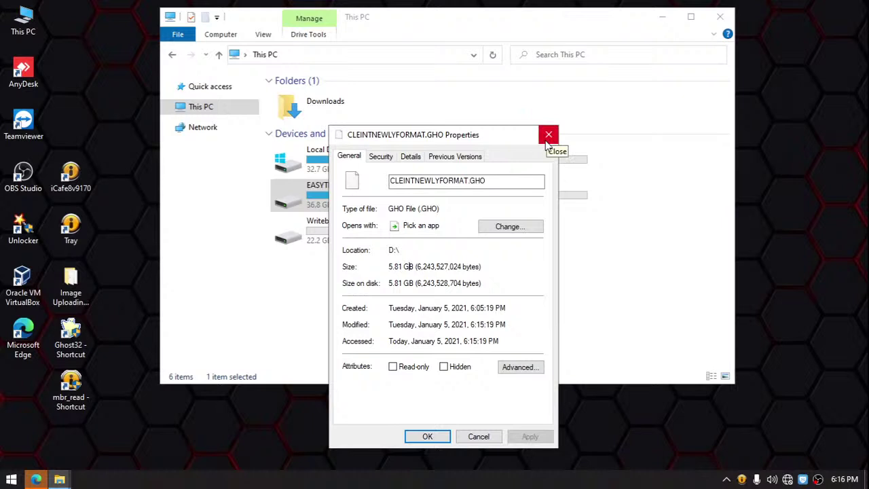
left_click_drag(495, 138, 536, 111)
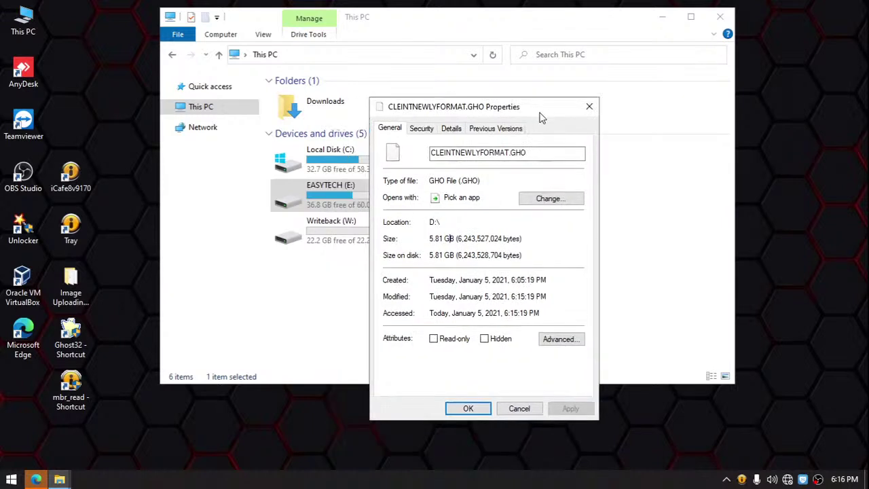
left_click(589, 106)
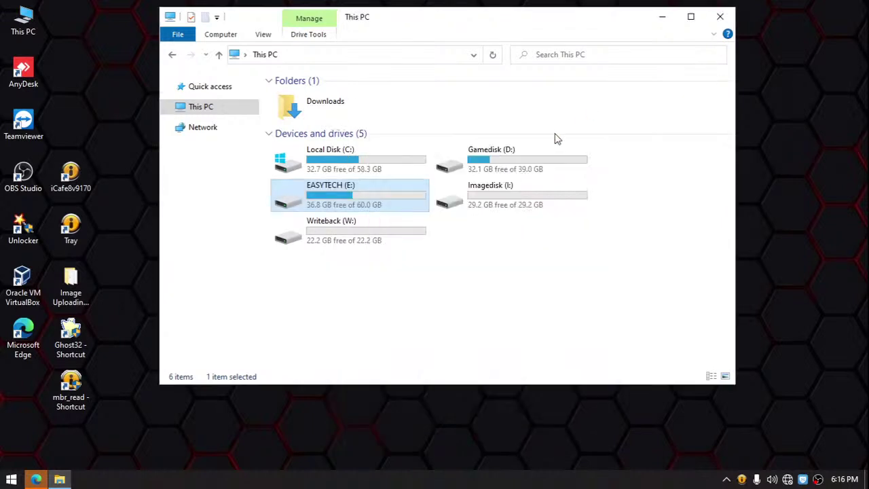
Locate CLEINTNEWLYFORMAT.GHO in Gamedisk (D:) again and return to the This PC drive overview
left_click(502, 166)
double_click(502, 162)
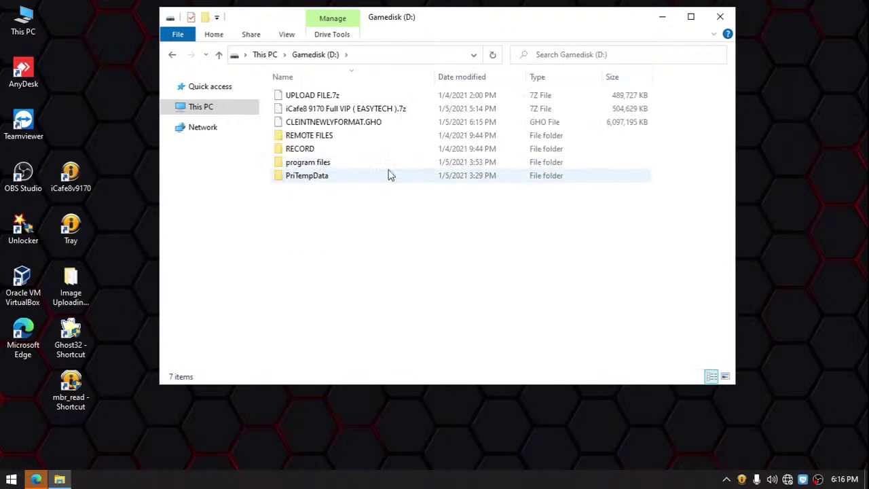
left_click(352, 125)
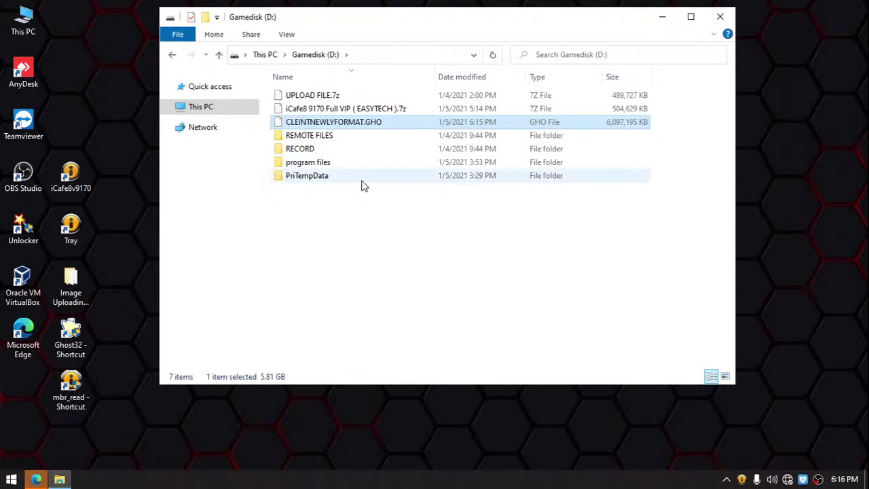
left_click(241, 110)
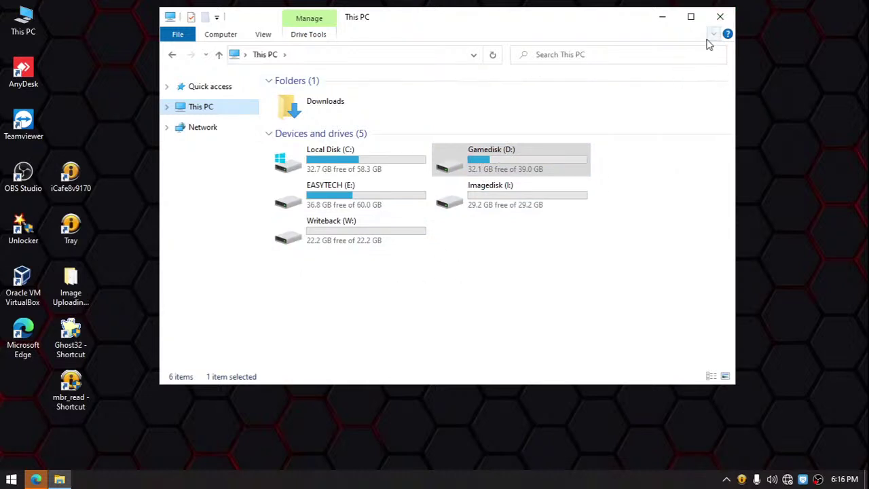
left_click_drag(593, 23, 593, 42)
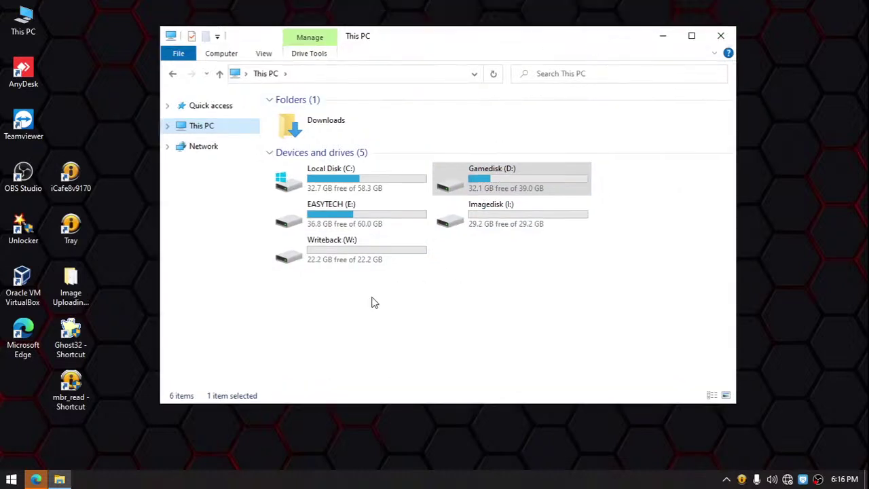
Open the properties of the mbr_read shortcut and examine the permissions of SYSTEM, EASYTECH and Administrators
left_click(83, 388)
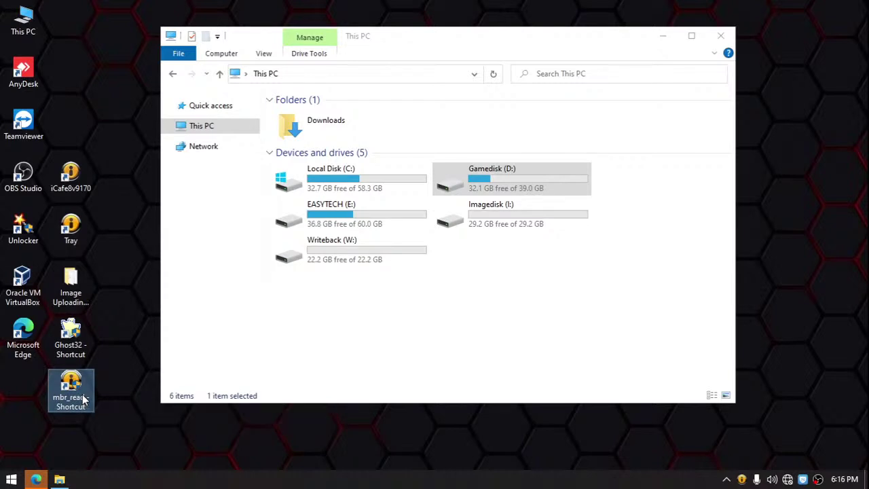
right_click(82, 400)
left_click(120, 420)
right_click(74, 400)
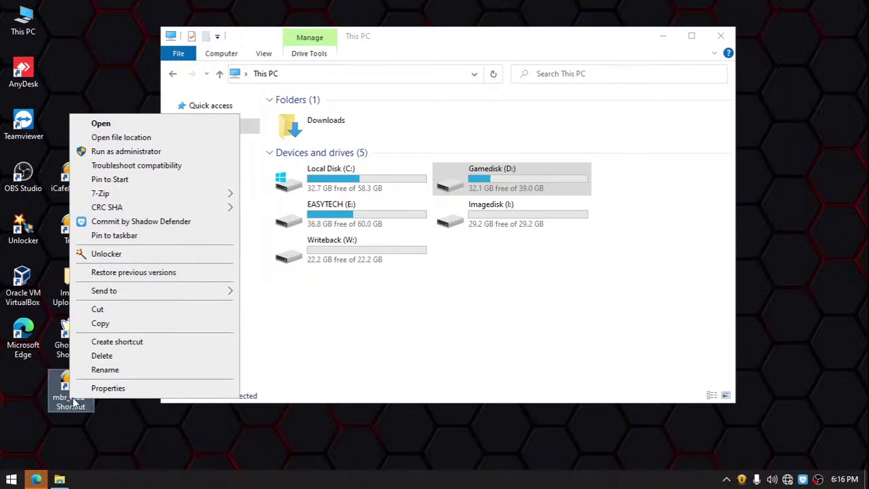
left_click(129, 390)
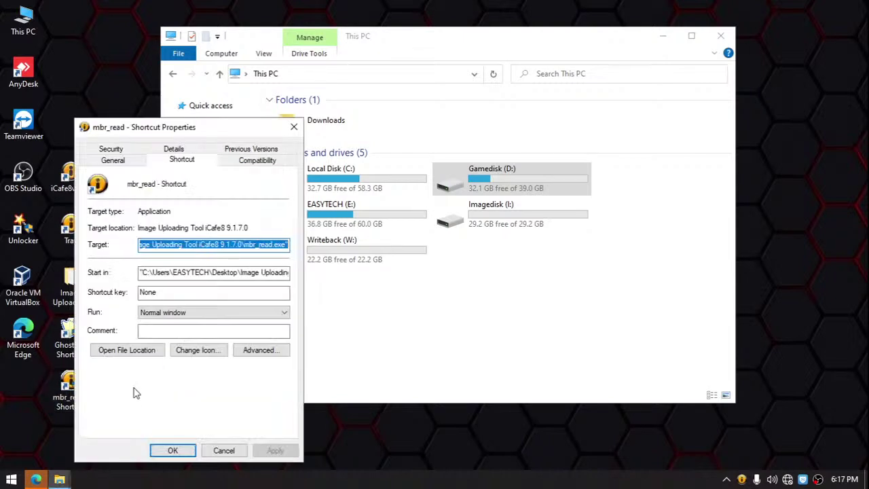
left_click(139, 149)
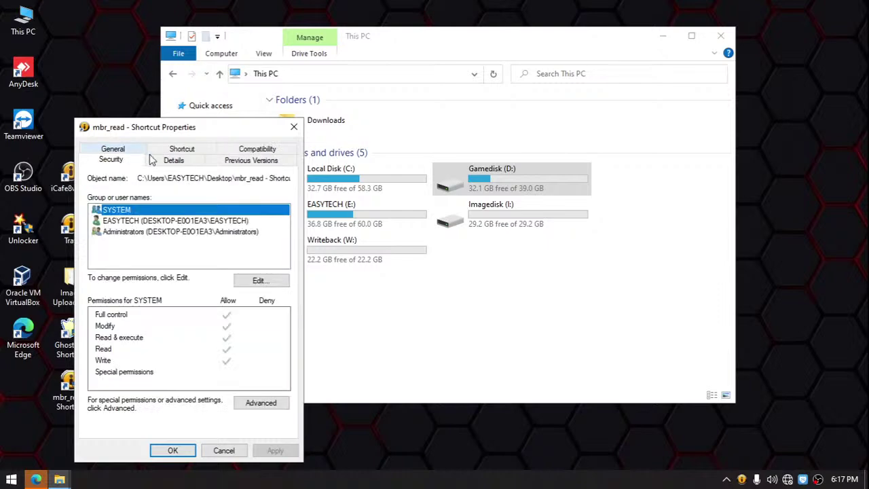
left_click(262, 281)
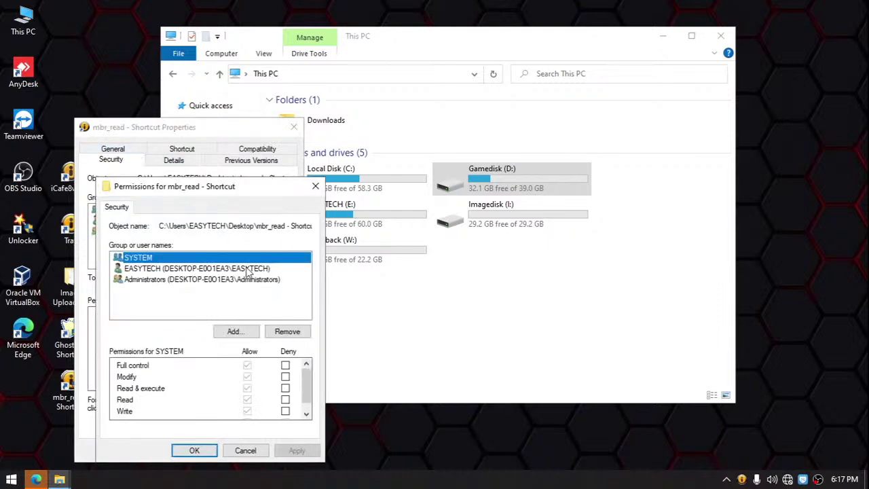
left_click(238, 269)
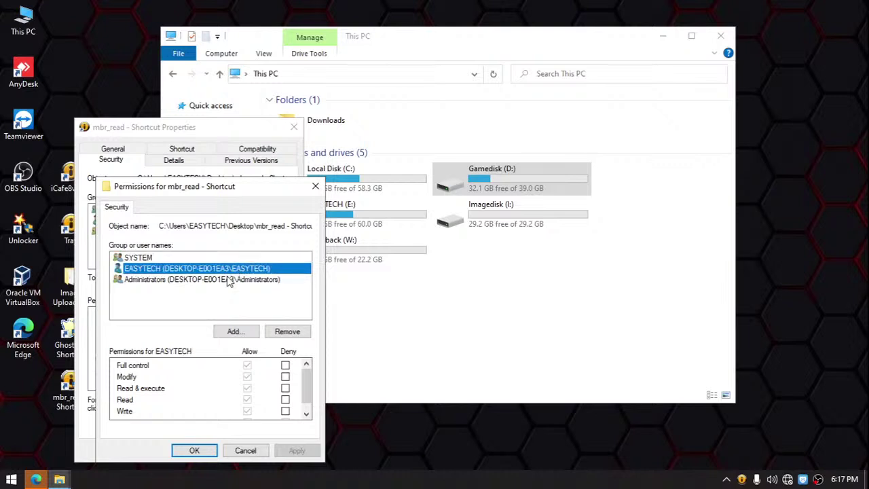
left_click(230, 279)
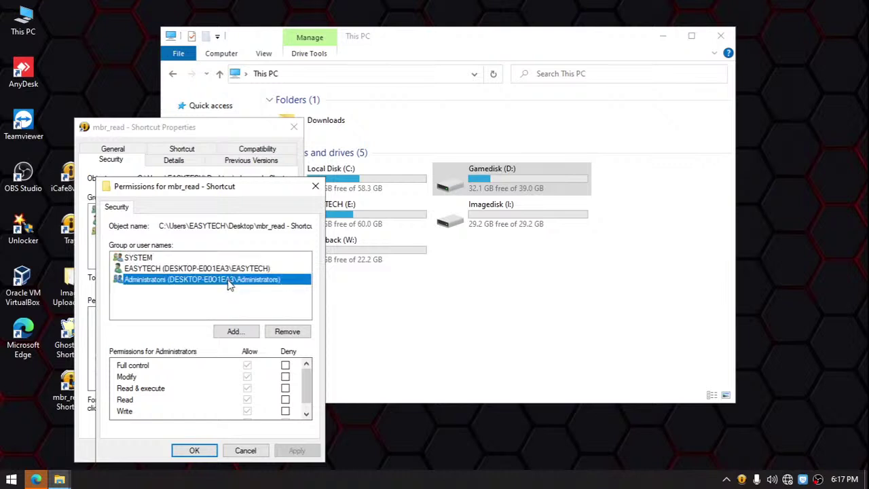
left_click(231, 269)
left_click(210, 259)
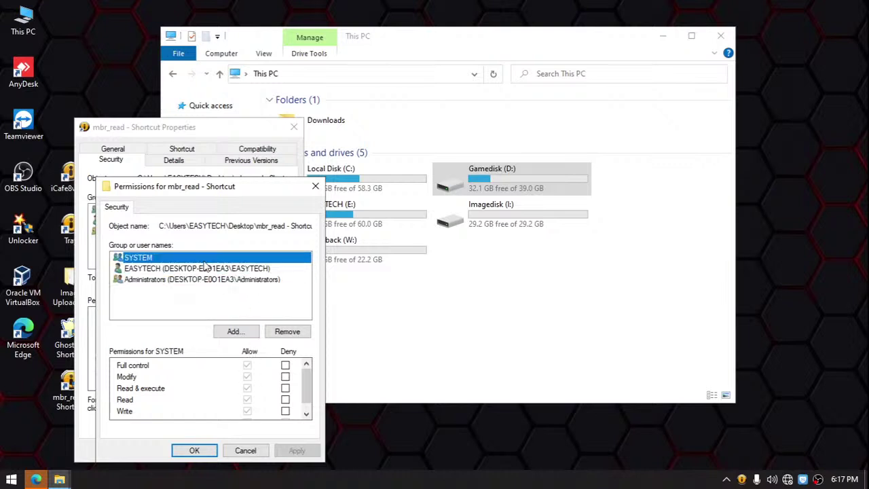
left_click(316, 187)
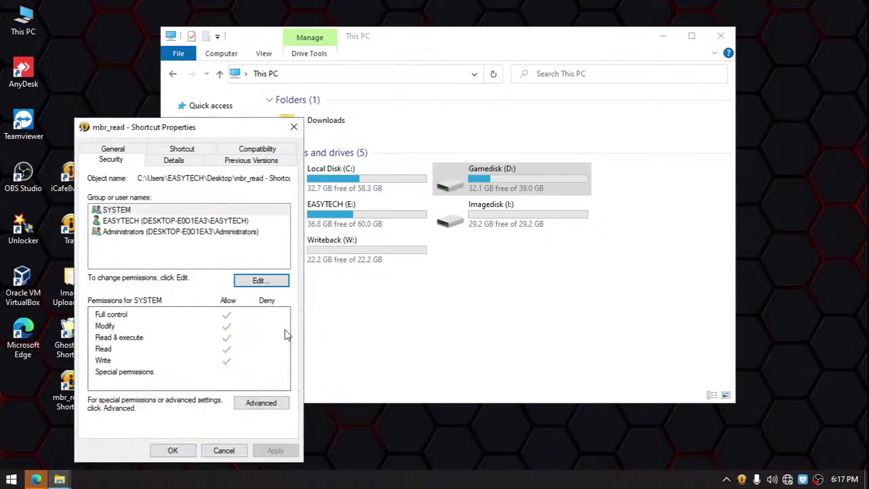
Check the access level of each permission entry in the mbr_read shortcut's advanced security settings and close its properties
left_click(264, 403)
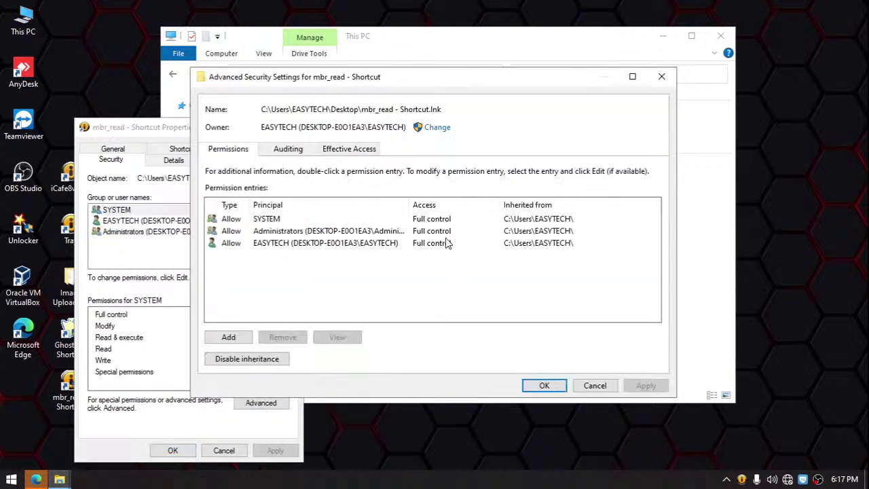
left_click(432, 207)
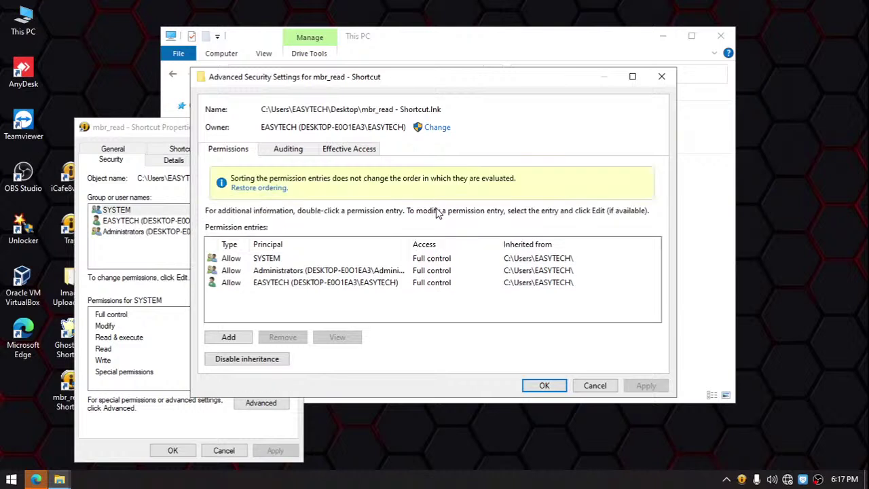
left_click(434, 259)
left_click(434, 272)
left_click(439, 284)
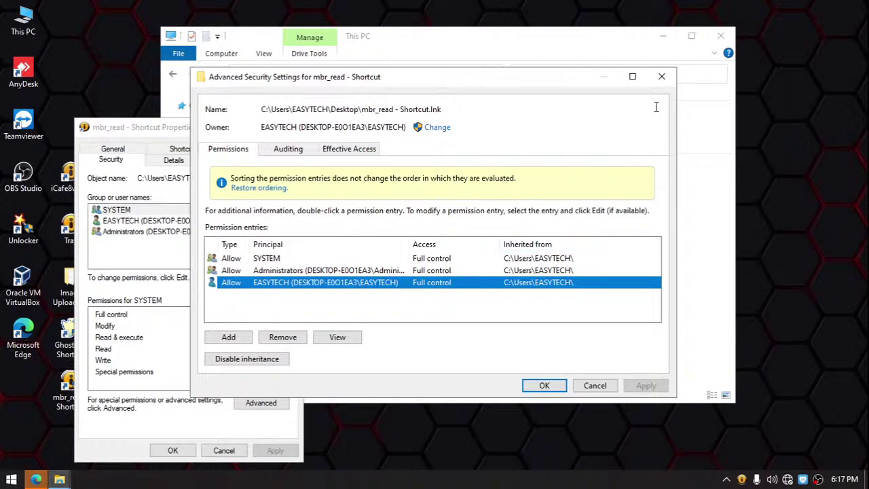
left_click(662, 76)
left_click(294, 127)
Run the mbr_read shortcut as administrator and show the GHO-to-IMG conversion page
left_click(76, 390)
right_click(78, 392)
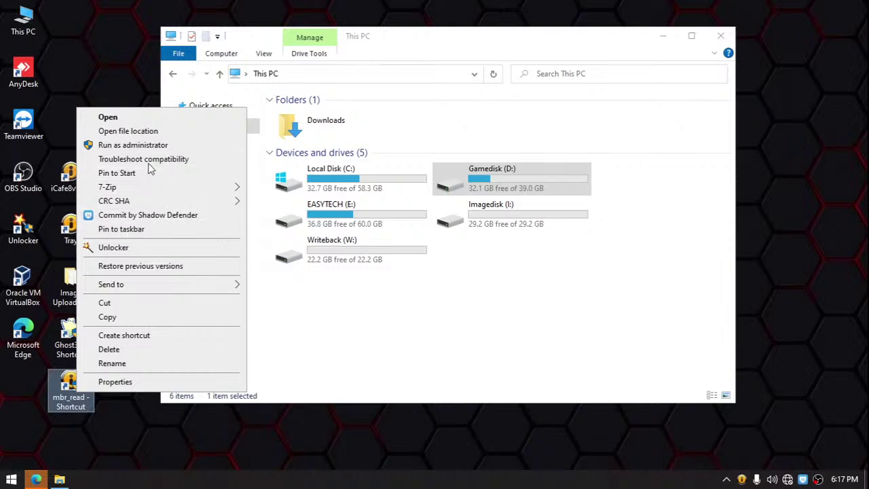
left_click(148, 145)
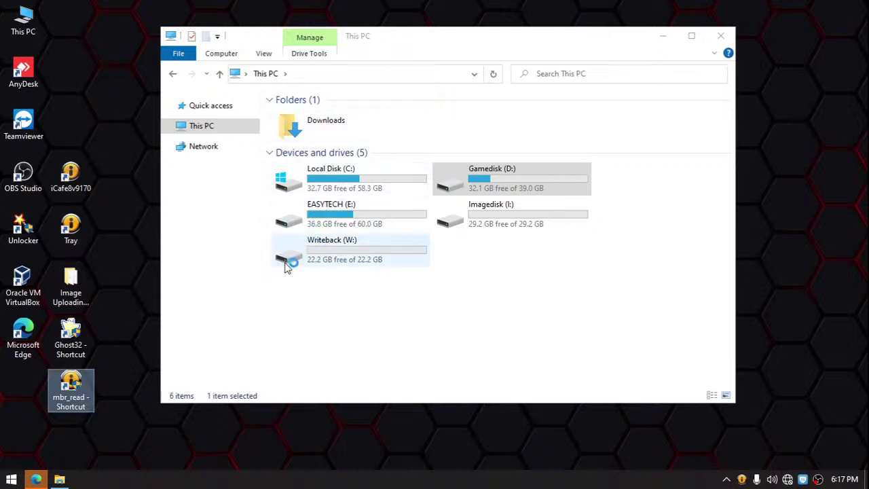
left_click_drag(437, 136, 480, 132)
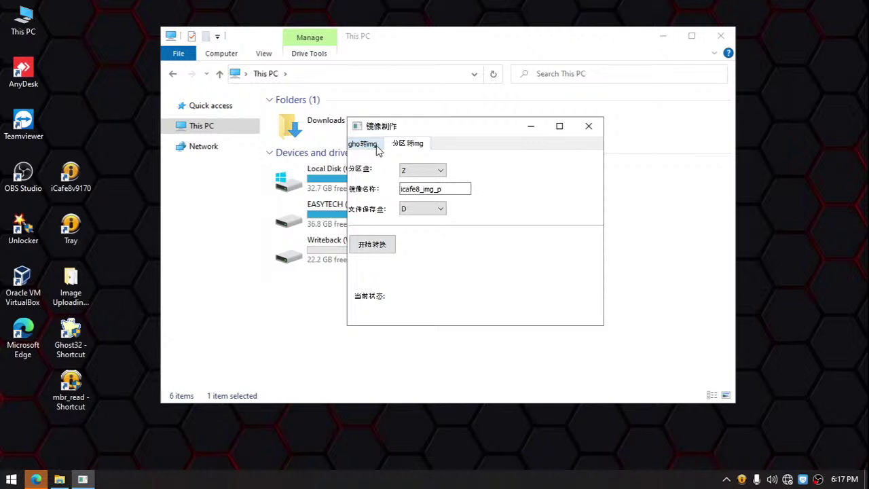
left_click(376, 148)
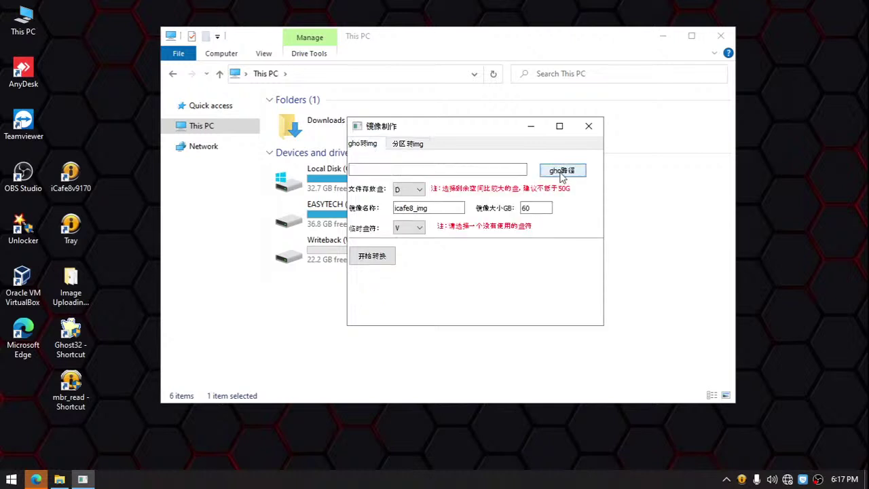
Move the converter window aside and locate CLEINTNEWLYFORMAT.GHO in Gamedisk (D:)
left_click_drag(486, 128, 342, 165)
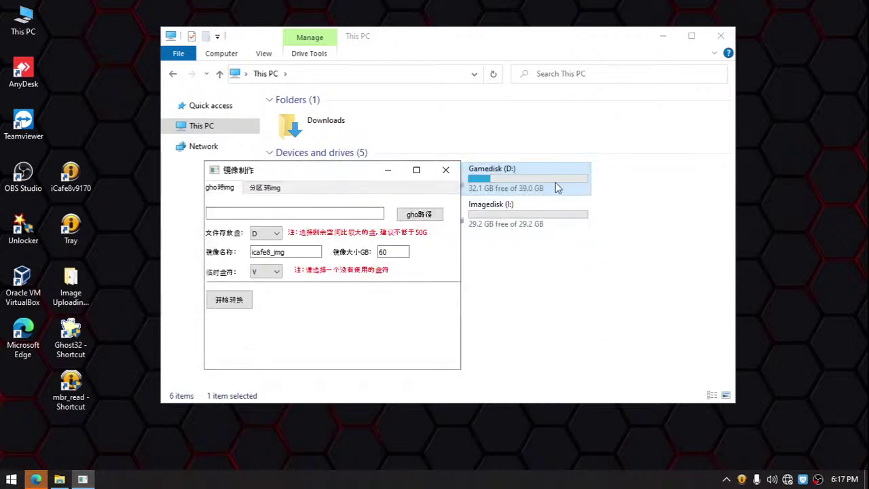
left_click(550, 184)
double_click(549, 184)
left_click(348, 143)
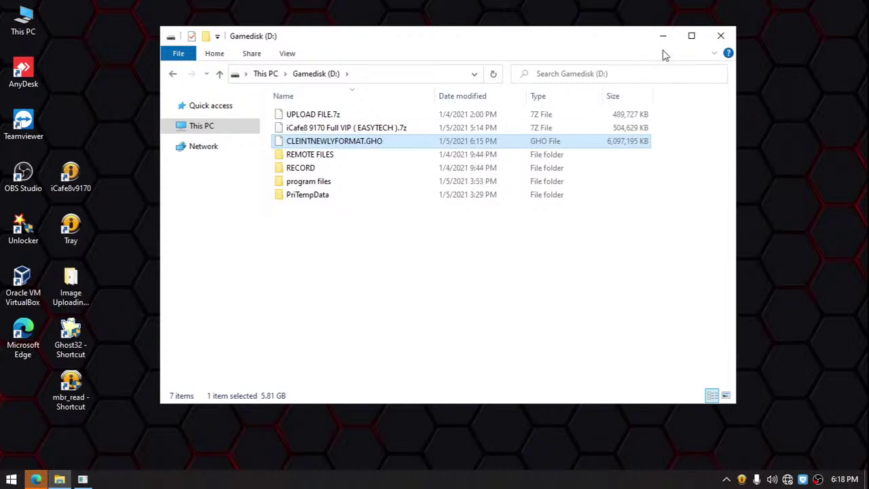
Load CLEINTNEWLYFORMAT.GHO from Gamedisk (D:) as the source file in the GHO-to-IMG converter
left_click(663, 35)
left_click_drag(339, 175, 412, 94)
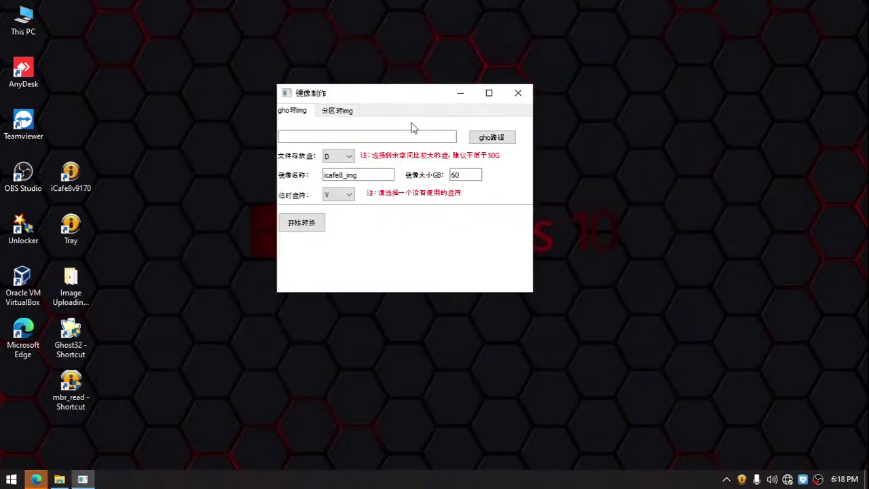
left_click(502, 138)
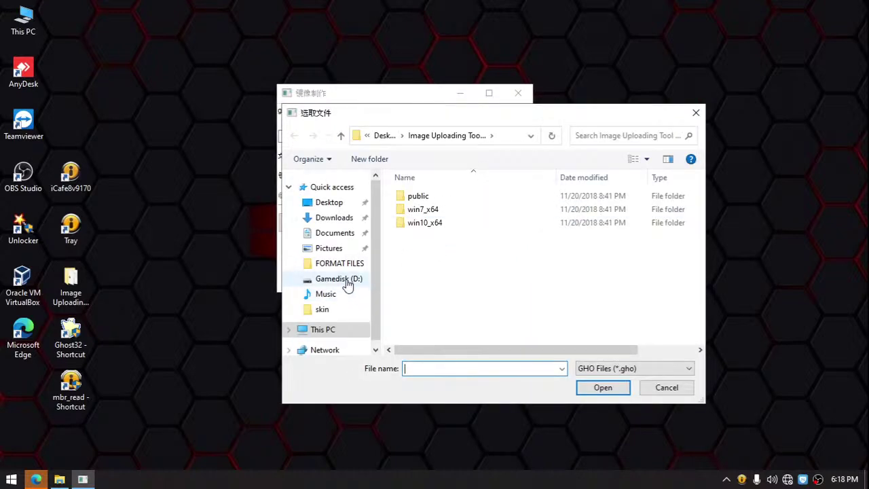
left_click(345, 280)
left_click(473, 251)
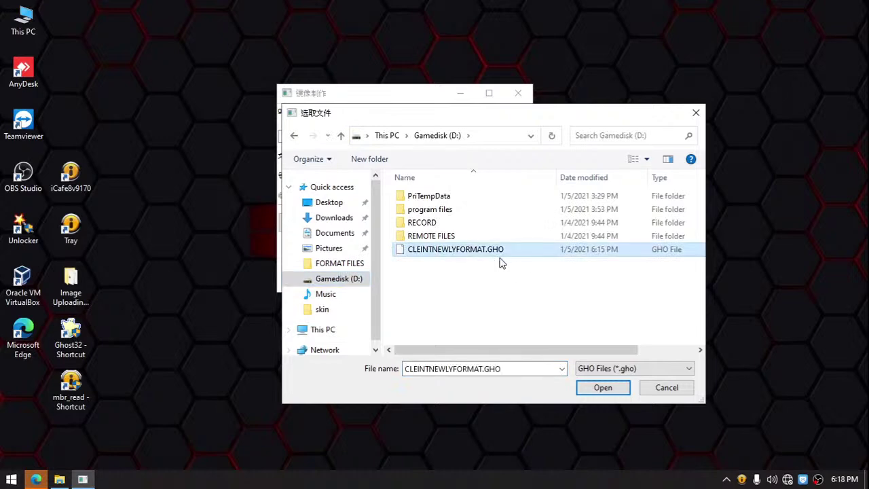
left_click_drag(562, 123, 625, 63)
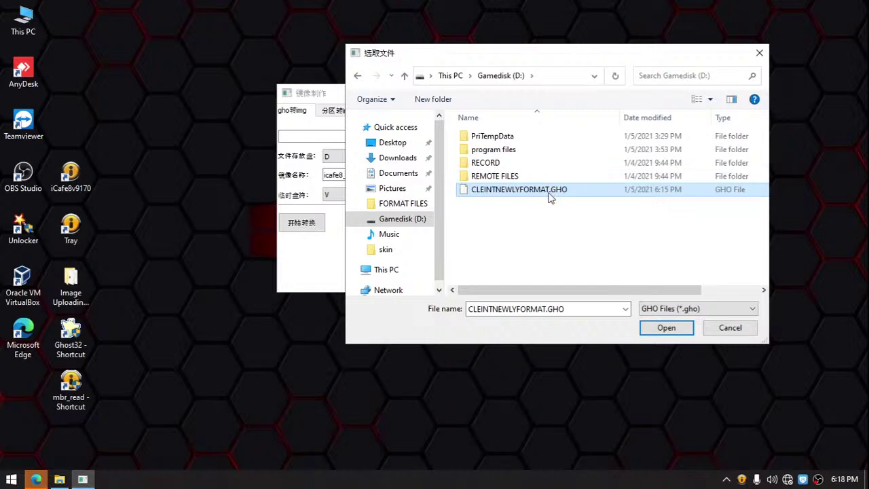
left_click(667, 334)
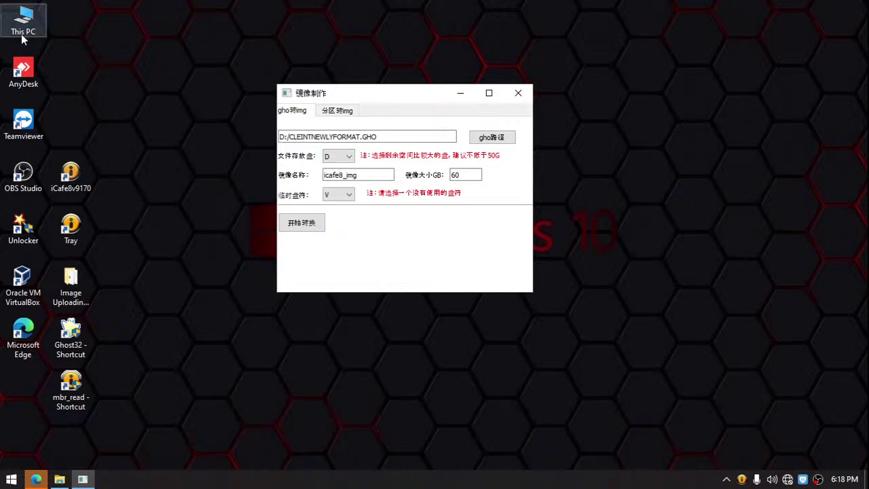
Check the free space of the drives in This PC and place the converter window beside them
left_click(59, 479)
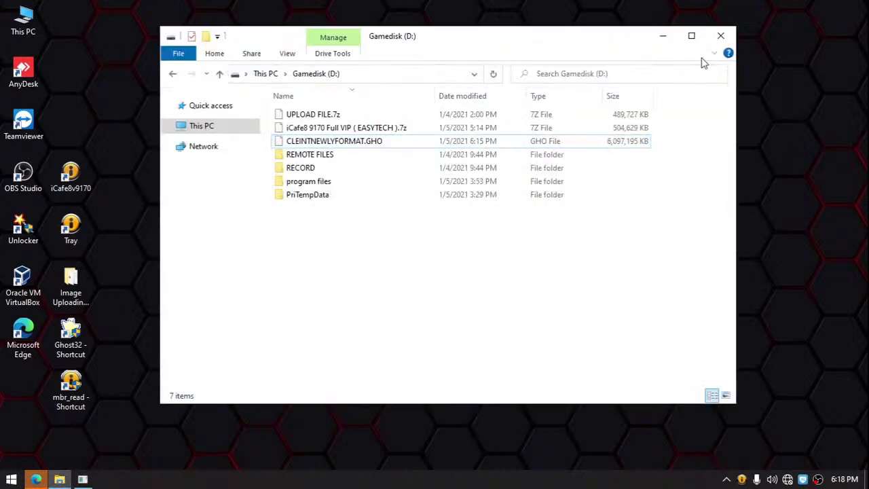
left_click_drag(486, 42, 404, 45)
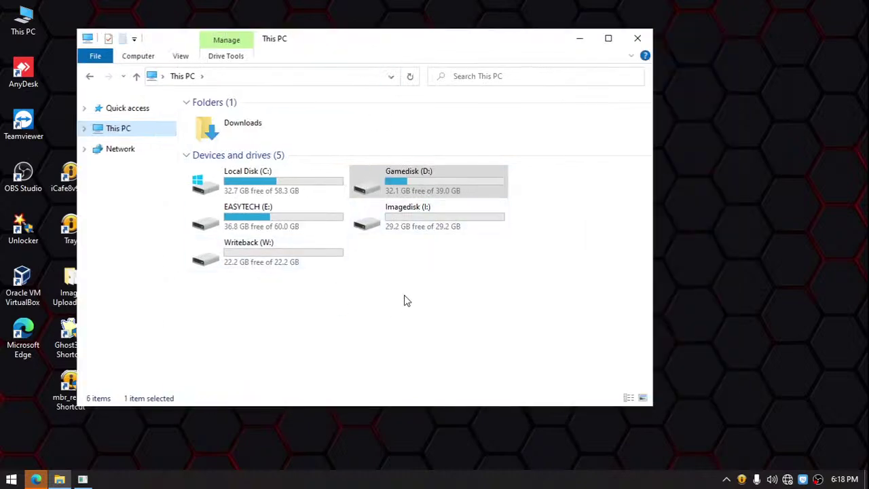
left_click_drag(385, 250, 520, 295)
left_click(82, 480)
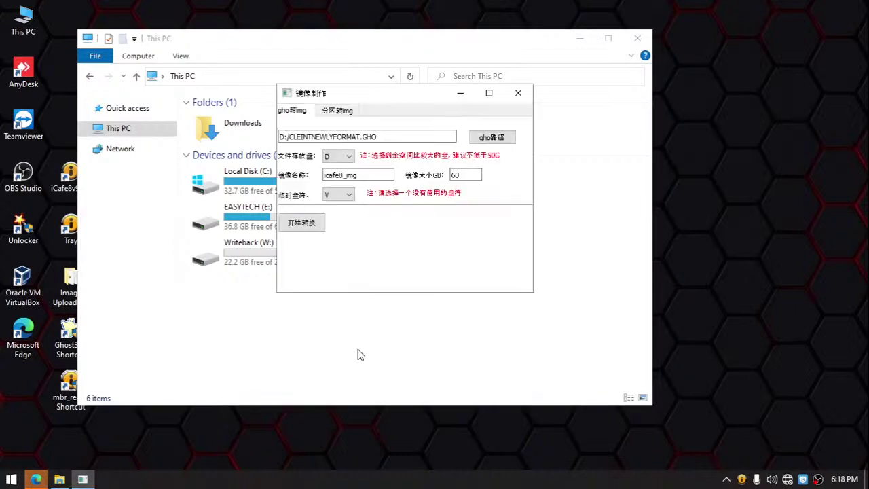
left_click_drag(391, 95, 513, 167)
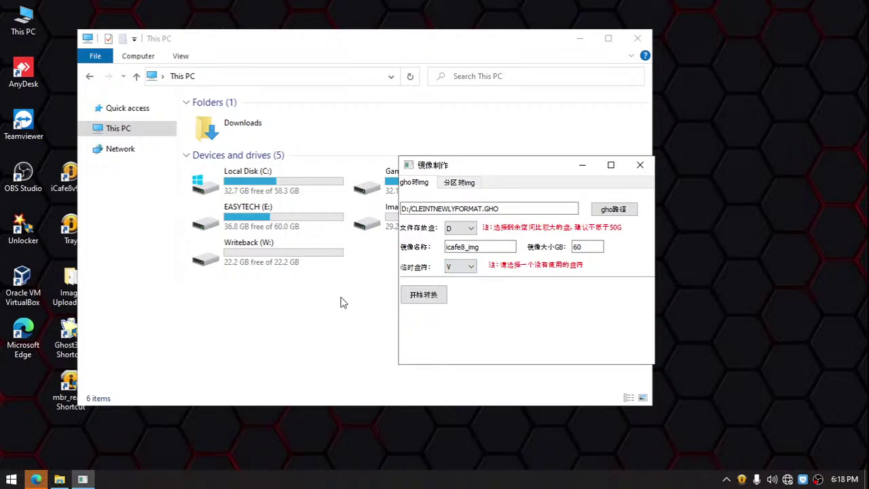
left_click_drag(534, 170, 630, 122)
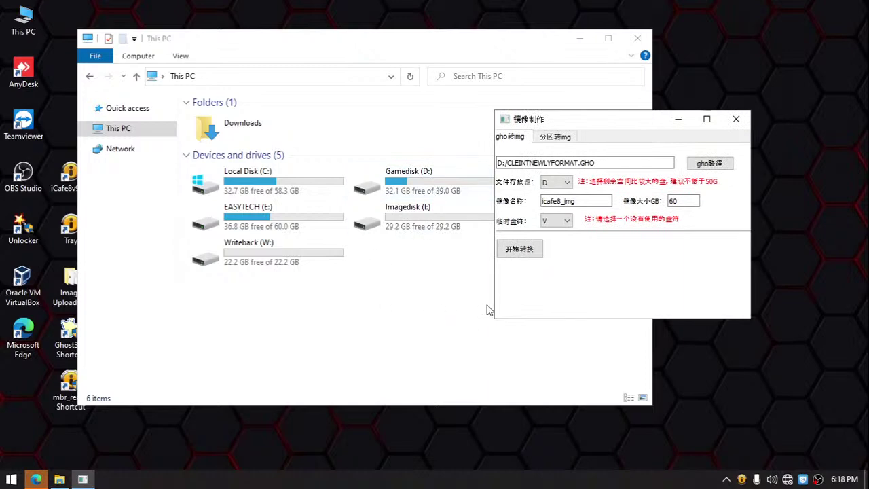
Name the output image LIVESERVERPCIMAGE in the converter
left_click_drag(586, 200, 482, 203)
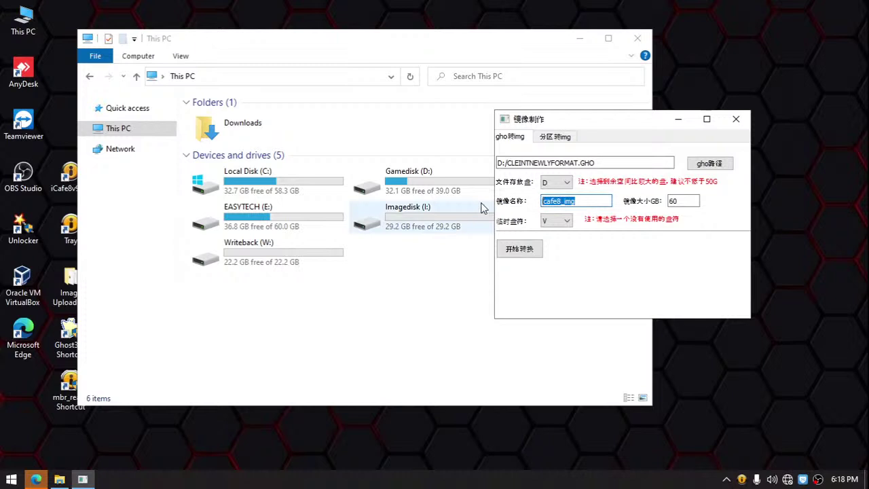
type("LIVESERVERPCIMAGE")
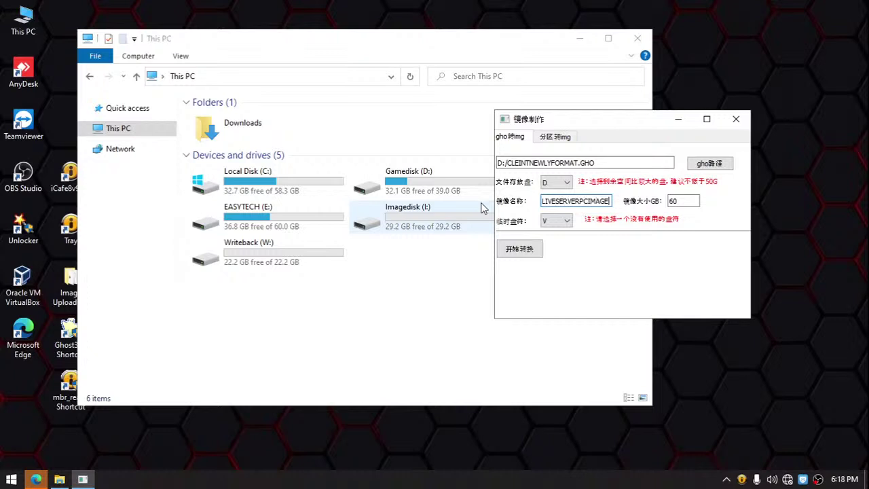
left_click_drag(589, 126, 500, 141)
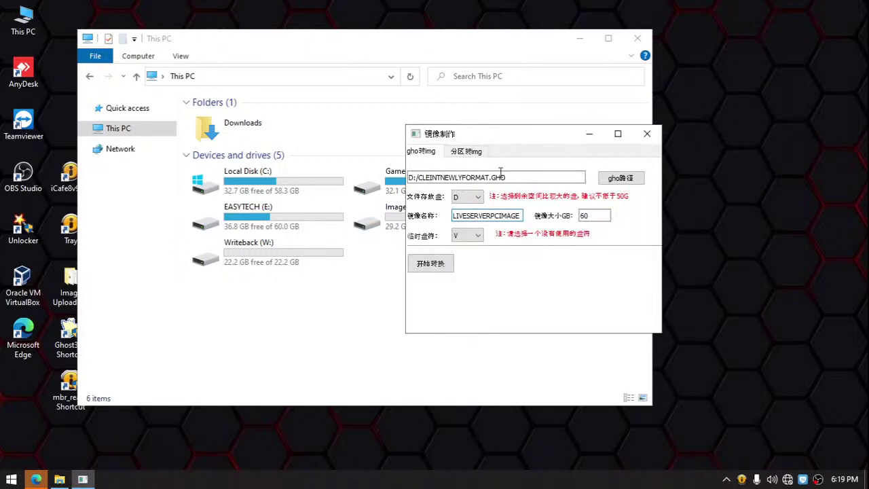
Replace the output image name with W10v20H2vIMAGE
double_click(487, 218)
type("W10v20H2")
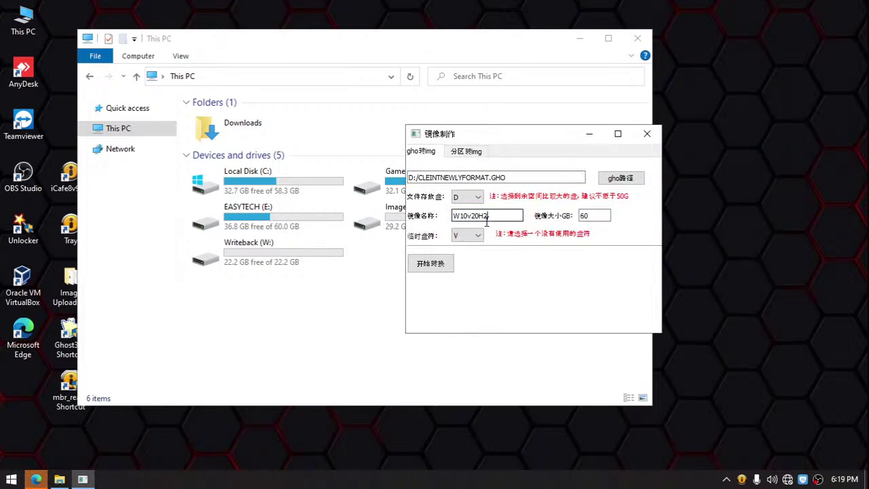
type("vIMAGE")
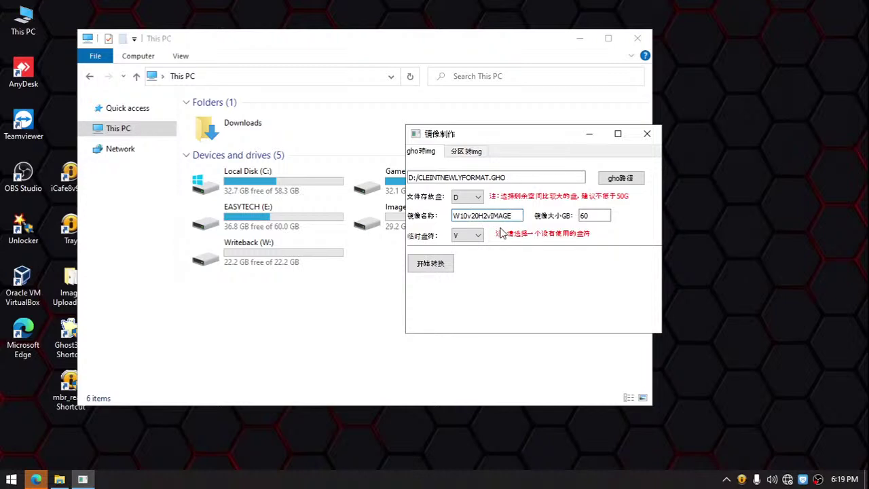
left_click_drag(511, 215, 452, 216)
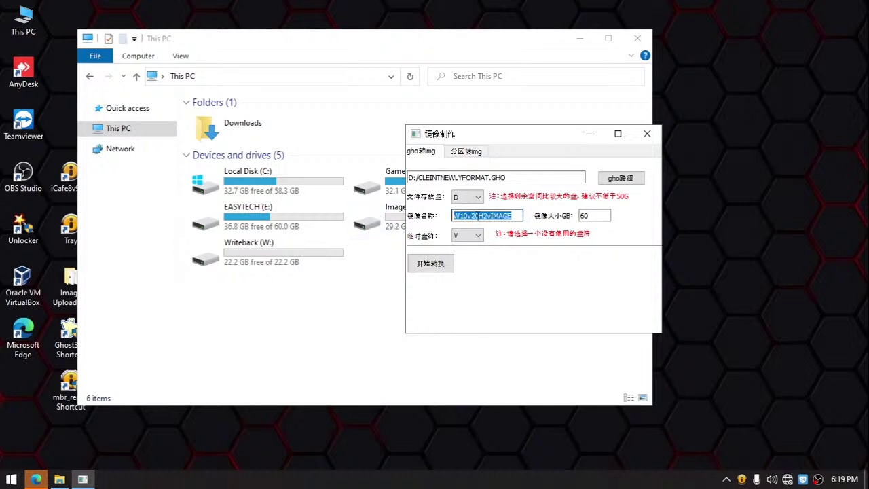
left_click(517, 215)
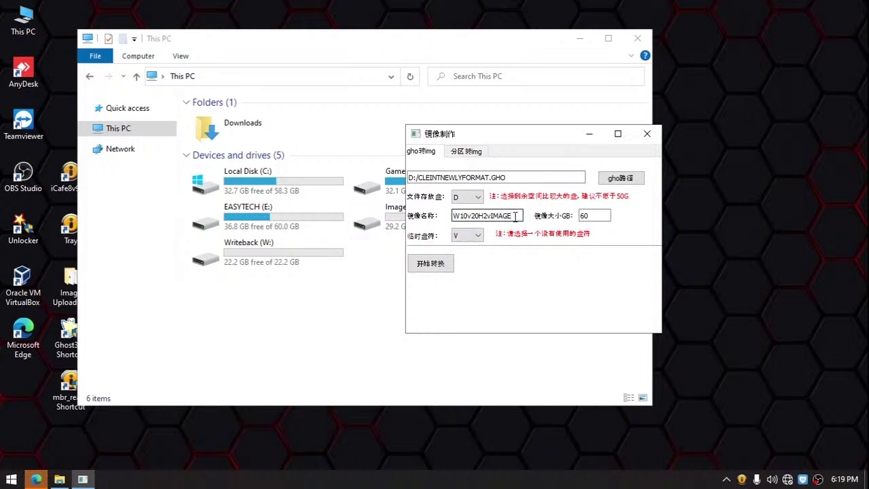
key("Left")
key("Left")
key("Left")
key("Left")
key("Left")
left_click_drag(513, 216, 420, 215)
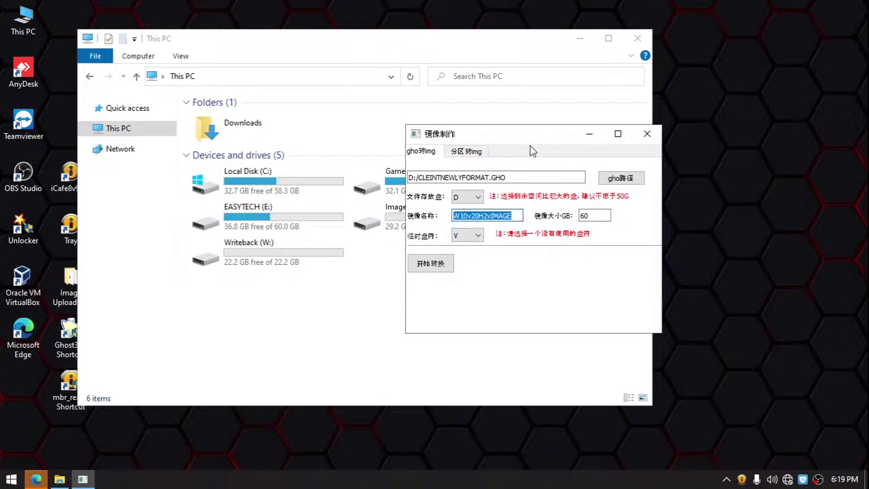
left_click_drag(532, 139, 516, 145)
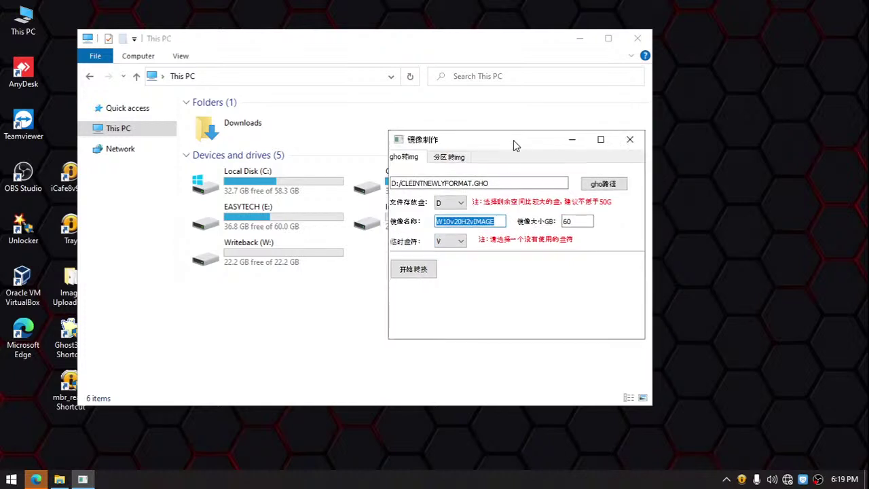
left_click(503, 221)
Try an image size of 50 GB and return it to 60 GB
double_click(582, 221)
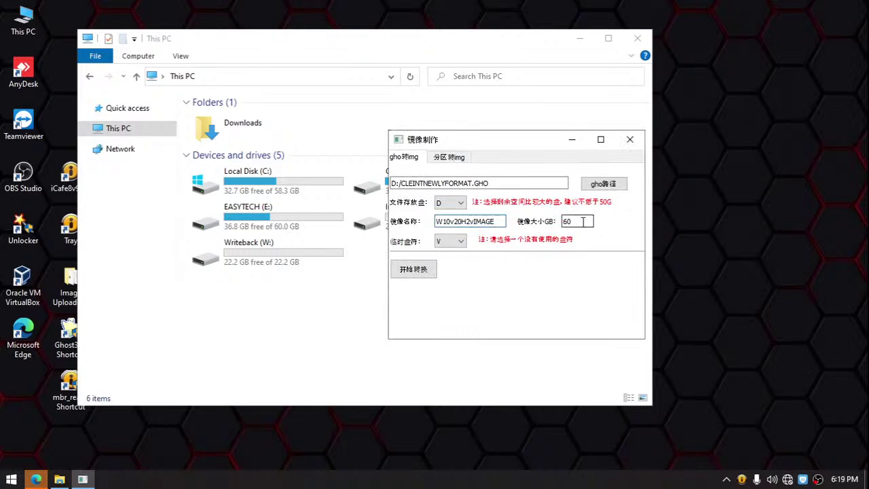
type("50")
left_click(578, 221)
double_click(579, 222)
type("60")
double_click(579, 221)
left_click(580, 222)
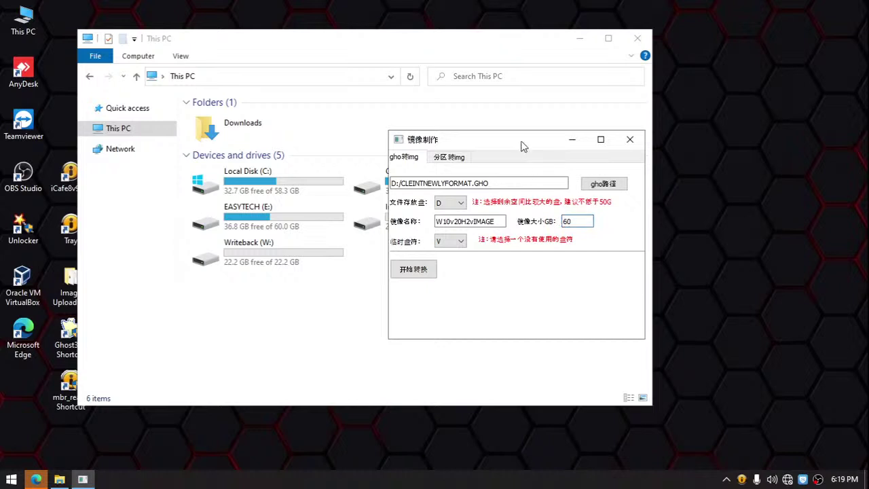
Set the image size to 50 GB once more and change it back to 60 GB
left_click_drag(523, 145, 513, 157)
double_click(576, 233)
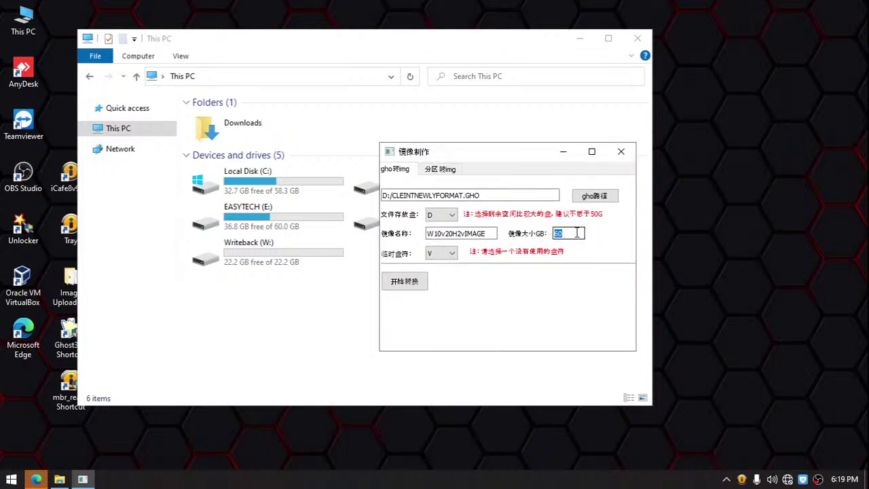
type("60")
left_click_drag(503, 150, 553, 117)
left_click_drag(624, 200, 583, 201)
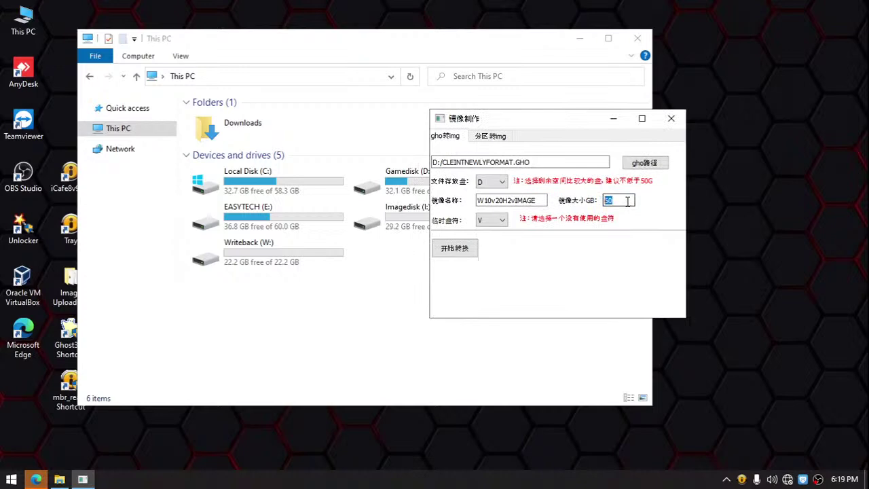
type("60")
left_click_drag(539, 120, 544, 125)
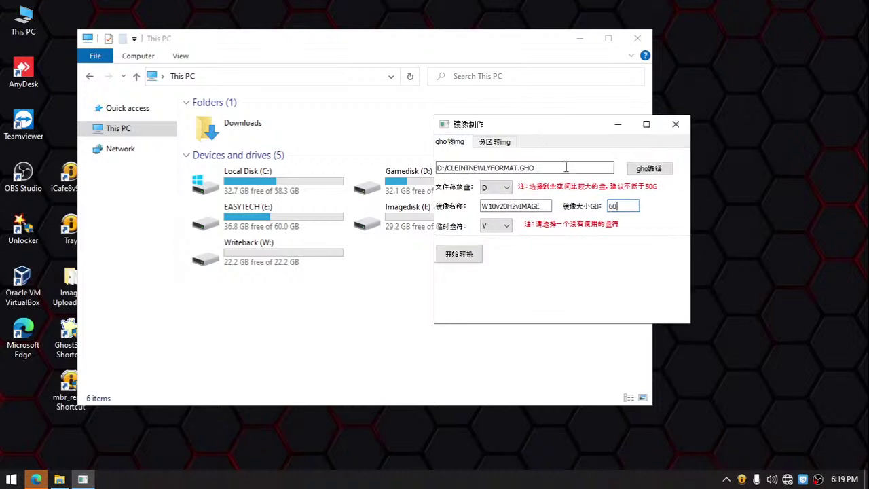
Set the image size to 60 GB and start the GHO-to-IMG conversion on drive D with temporary drive letter V
key("ctrl+z")
left_click_drag(556, 123, 636, 103)
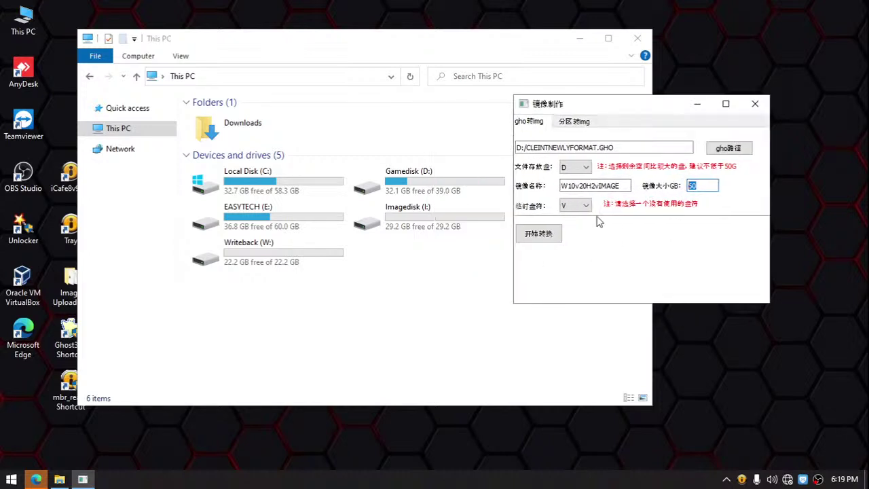
type("60")
left_click(536, 235)
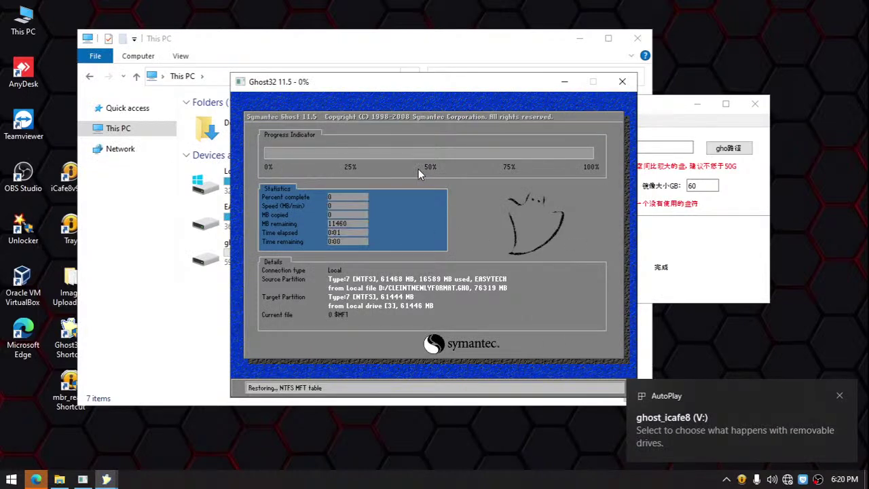
Move the Ghost32 window aside and examine the temporary ghost_icafe8 (V:) drive and Gamedisk (D:) in This PC
left_click_drag(407, 85, 545, 116)
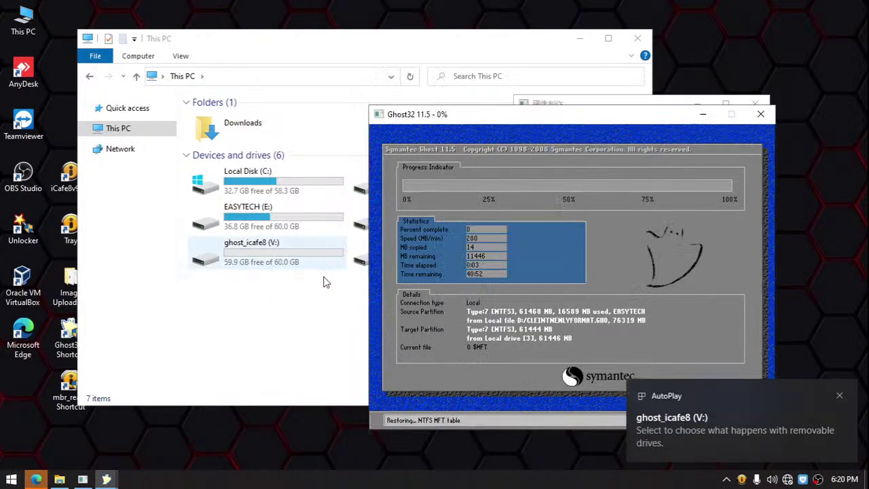
left_click(316, 324)
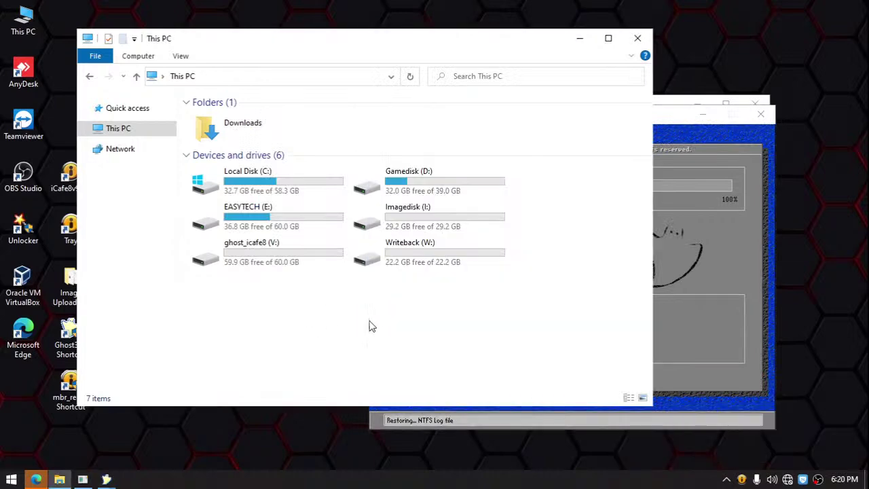
left_click(287, 254)
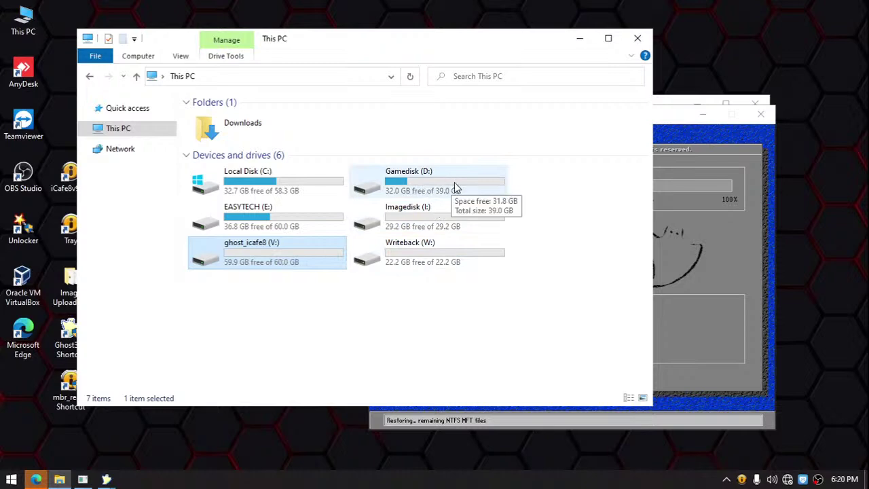
left_click_drag(668, 122, 609, 163)
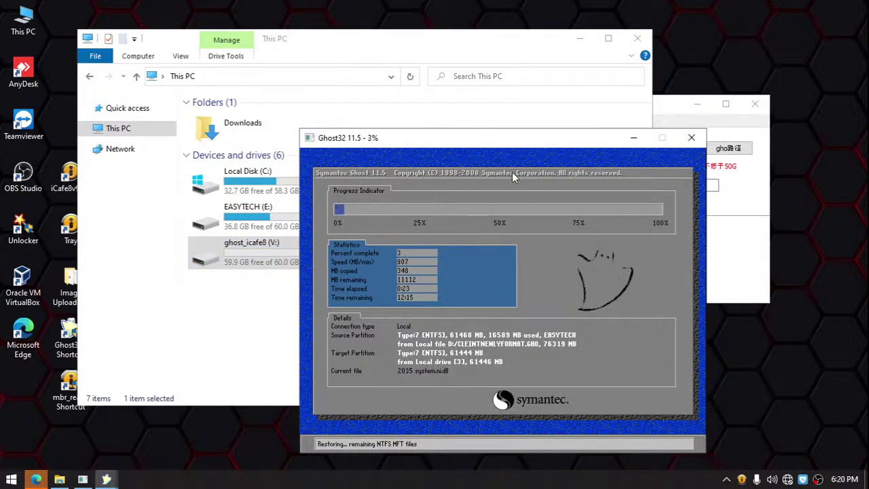
left_click(258, 263)
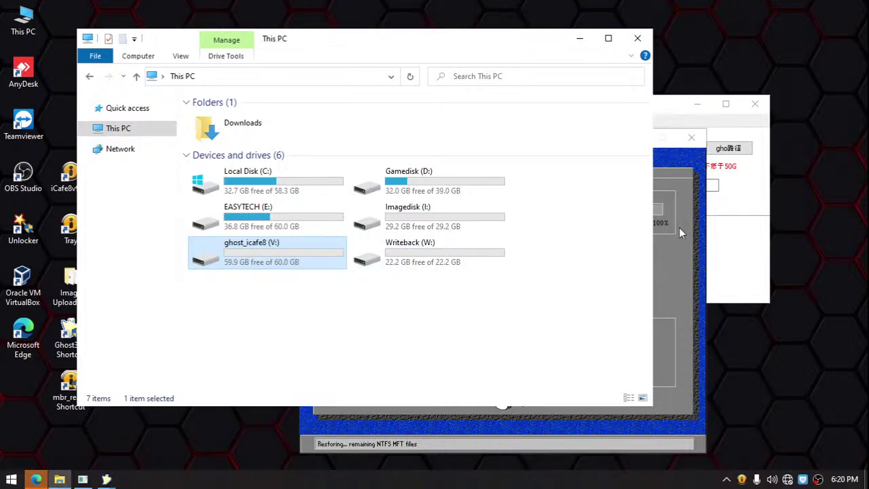
Check the Ghost32 restore progress and uncover the converter's step status beside it
left_click(659, 147)
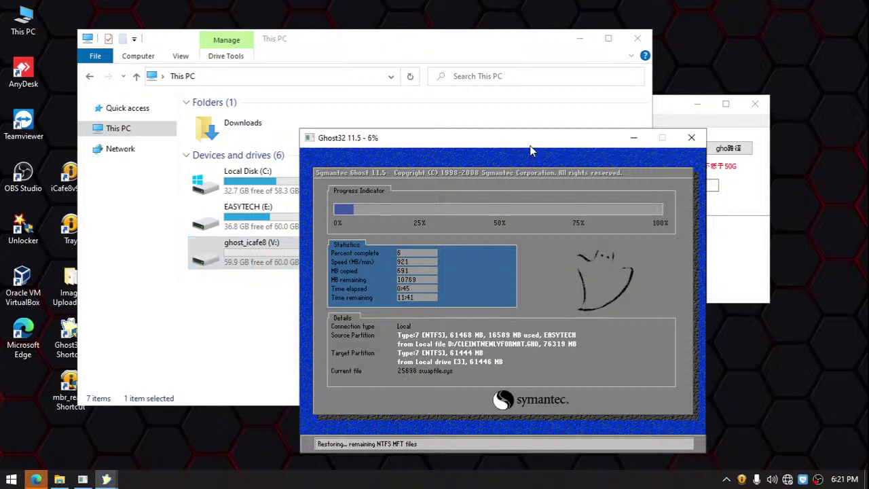
left_click_drag(533, 143, 536, 151)
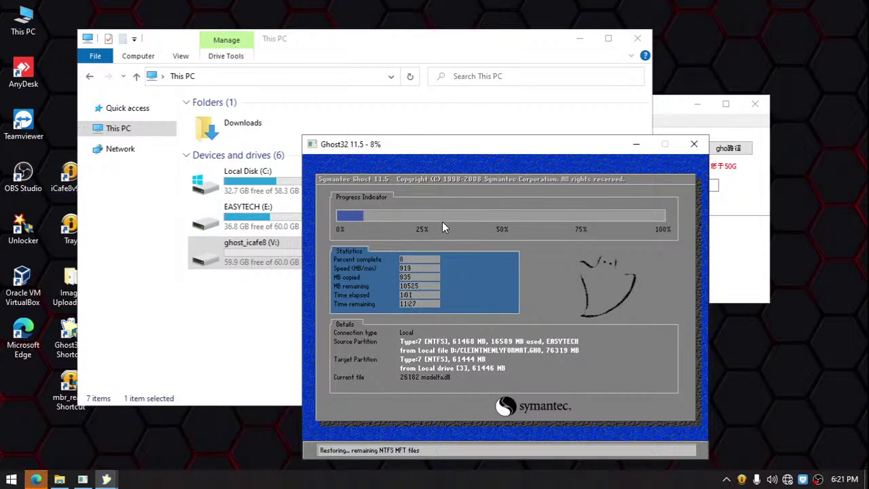
left_click_drag(662, 105, 697, 86)
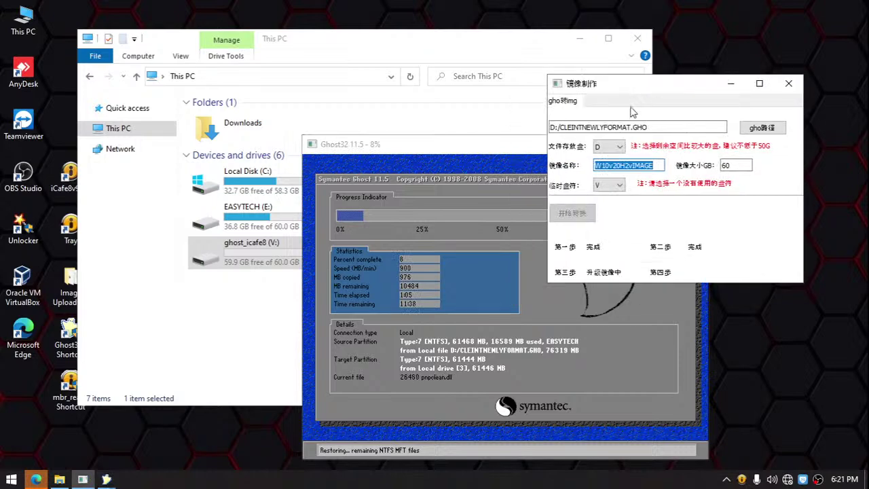
left_click_drag(641, 88, 656, 25)
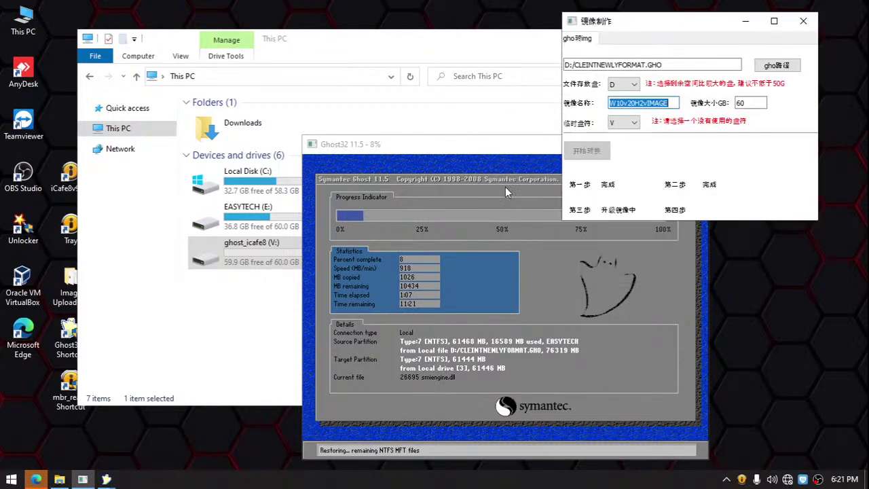
Open Task Manager, shrink its window over This PC and select the mbr_read.exe process to monitor the conversion
left_click(483, 159)
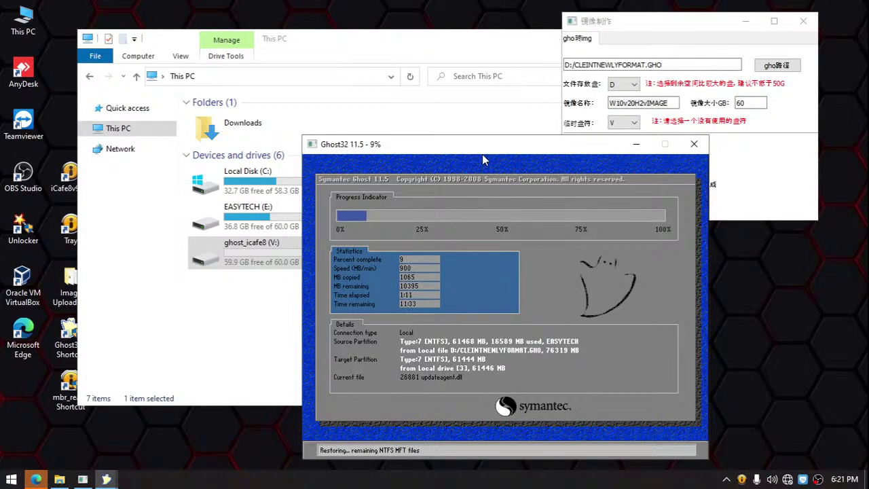
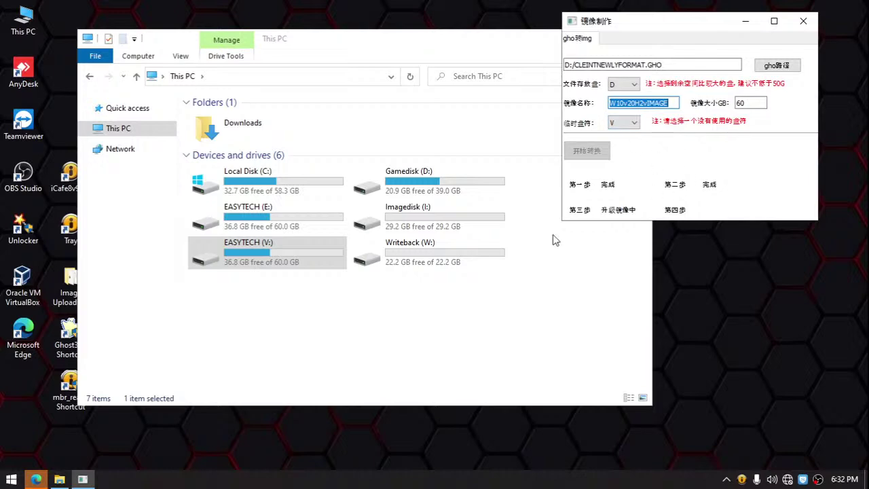
right_click(376, 478)
left_click(423, 450)
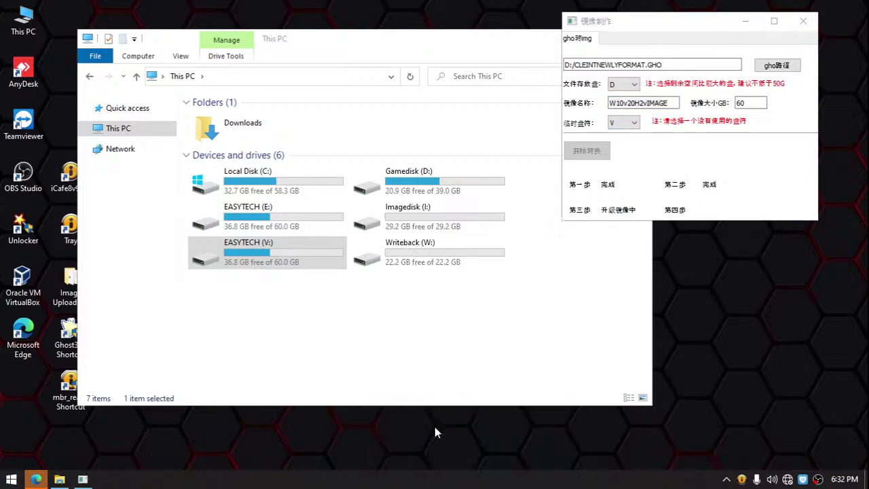
left_click_drag(279, 72, 490, 82)
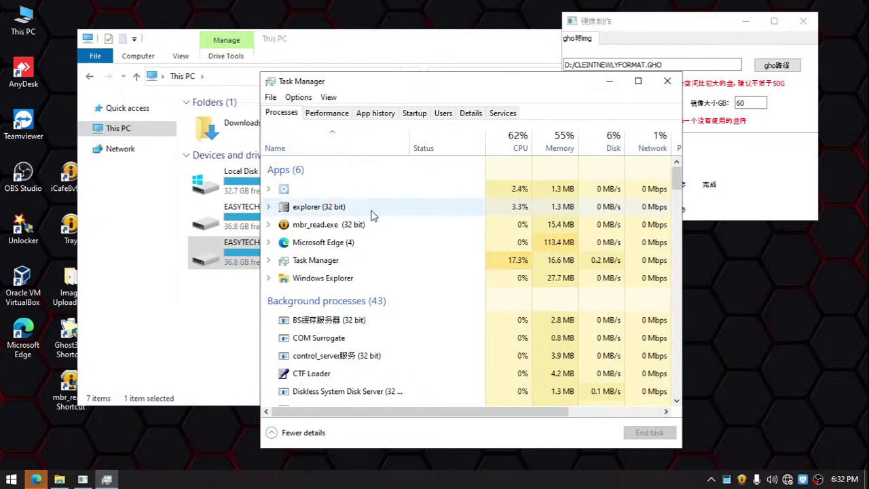
left_click_drag(530, 445, 534, 295)
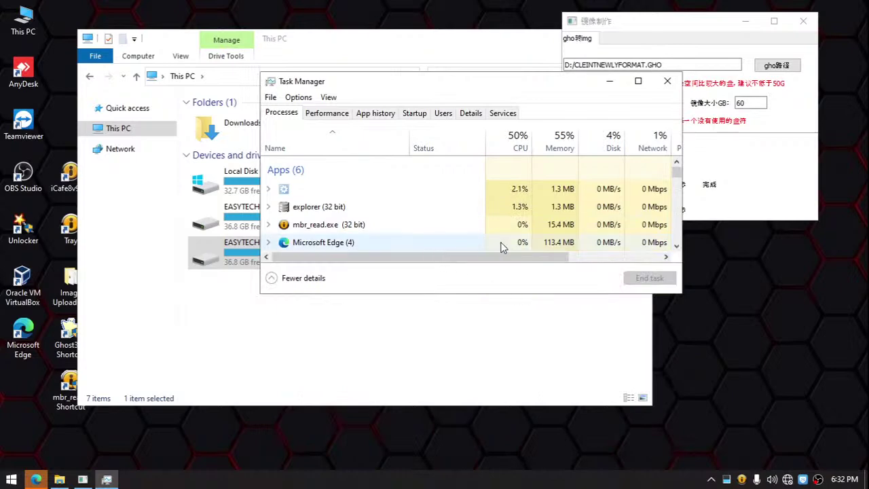
left_click(397, 229)
left_click_drag(484, 83, 584, 184)
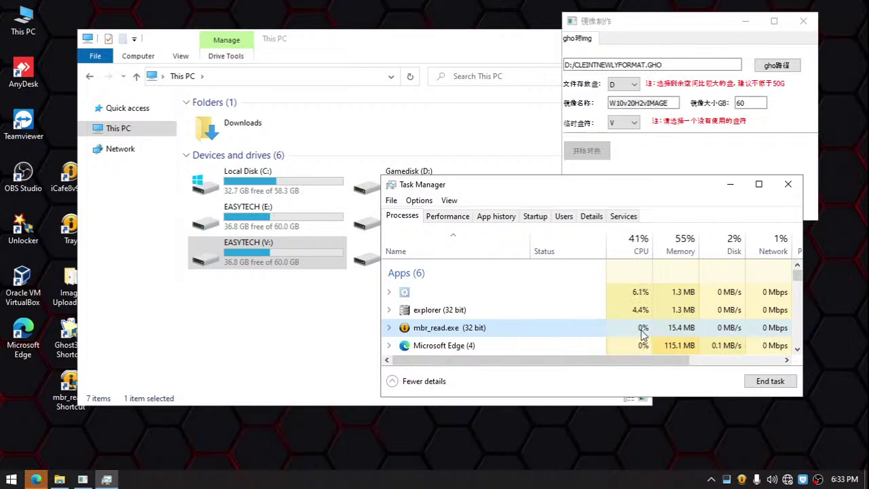
Compare the activity of mbr_read.exe in Task Manager with the used space of the temporary EASYTECH (V:) drive
left_click(271, 267)
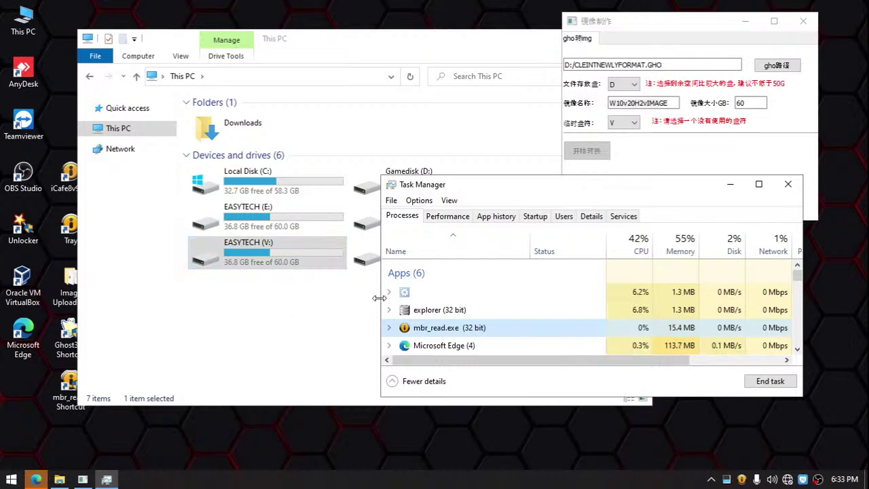
left_click_drag(577, 188, 595, 231)
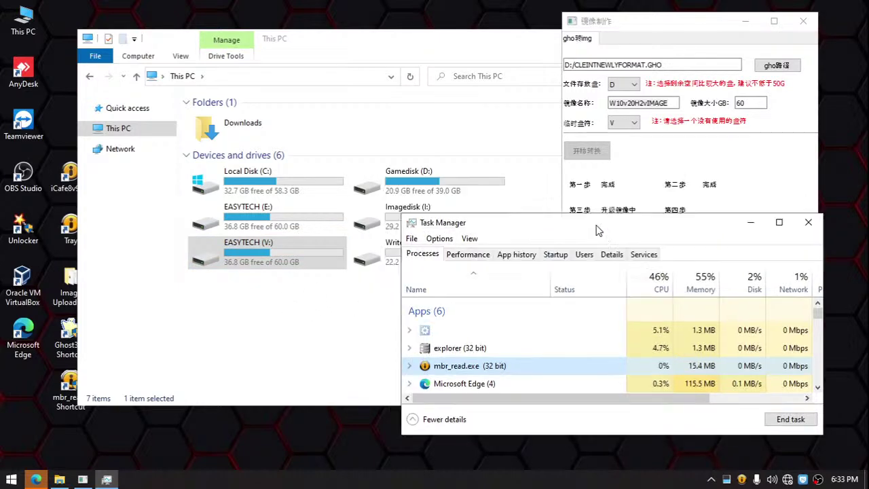
left_click(254, 261)
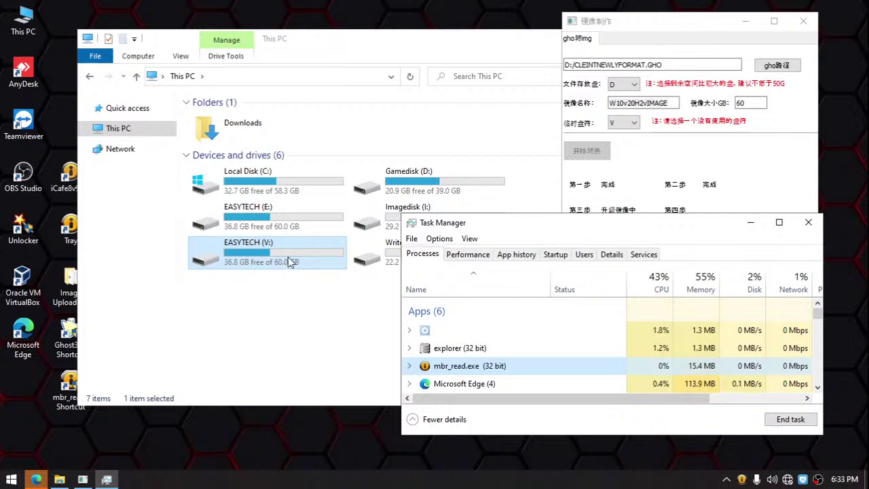
left_click(521, 236)
left_click_drag(570, 230, 544, 186)
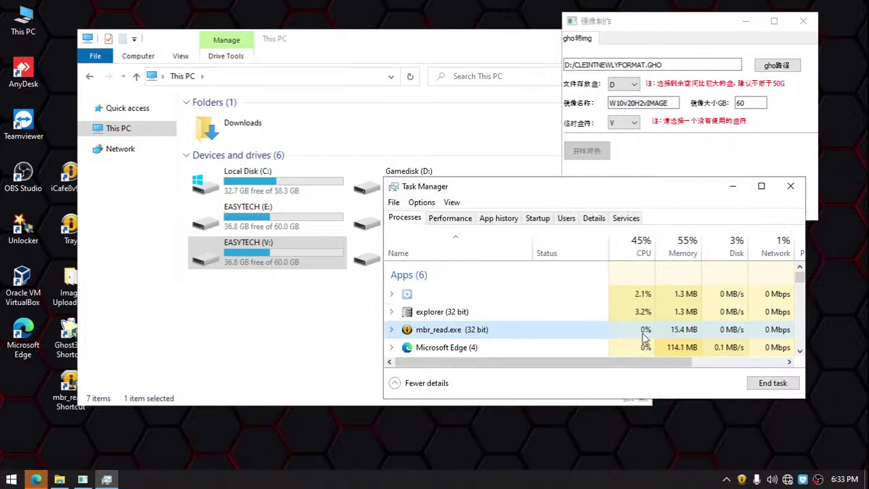
left_click(279, 267)
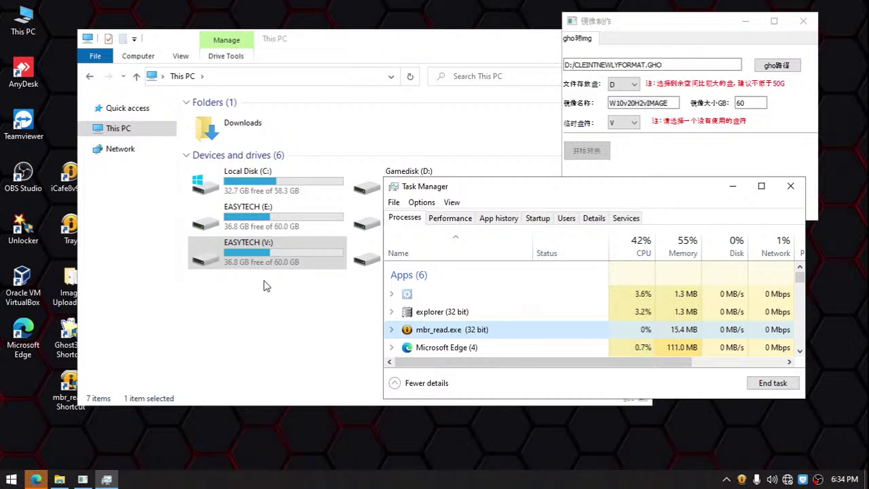
Rearrange This PC, Task Manager and the converter to view the drives, processes and conversion step status together
left_click_drag(542, 190, 502, 265)
left_click_drag(389, 44, 391, 12)
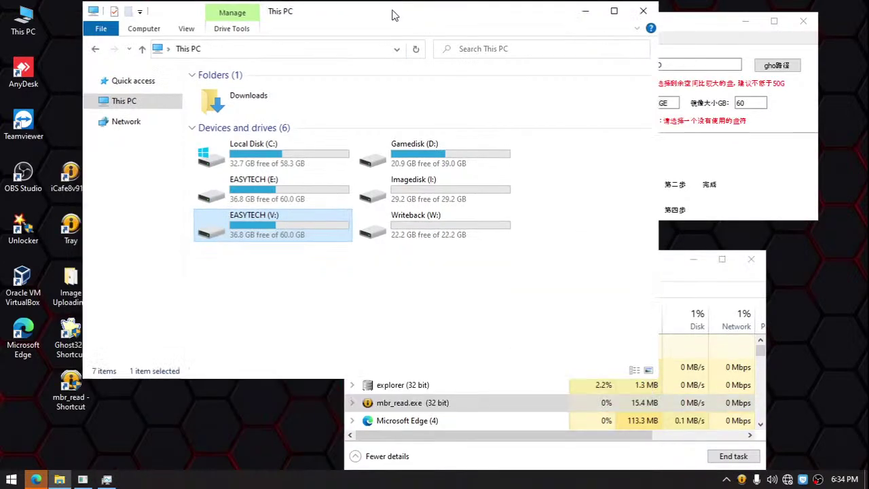
left_click(673, 274)
left_click_drag(638, 266, 684, 249)
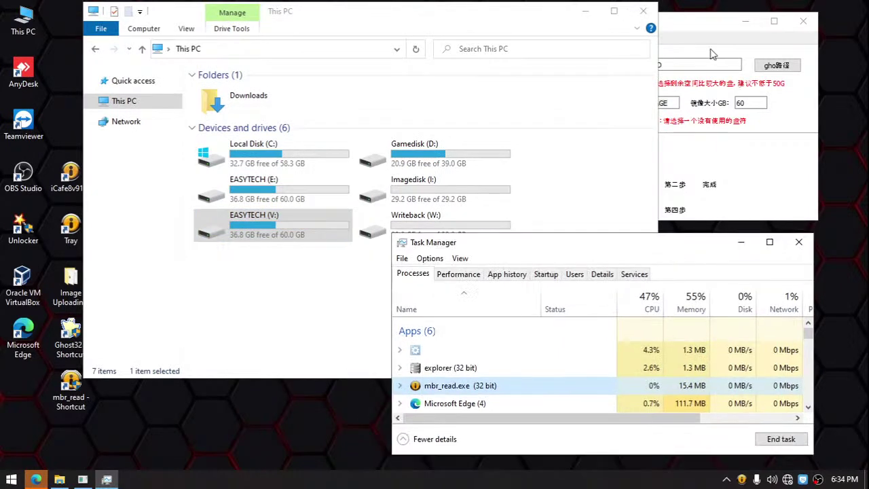
left_click(699, 27)
left_click(597, 247)
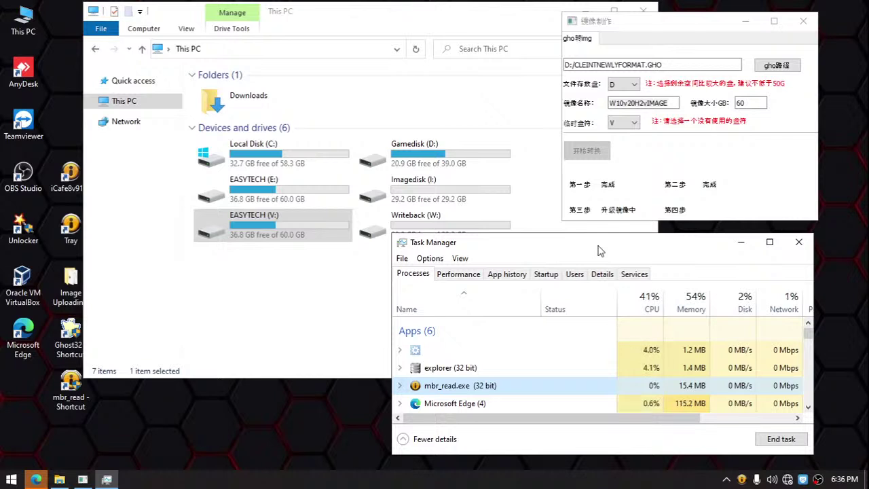
Recheck the drives and the converter's step status, and close Task Manager
left_click(310, 309)
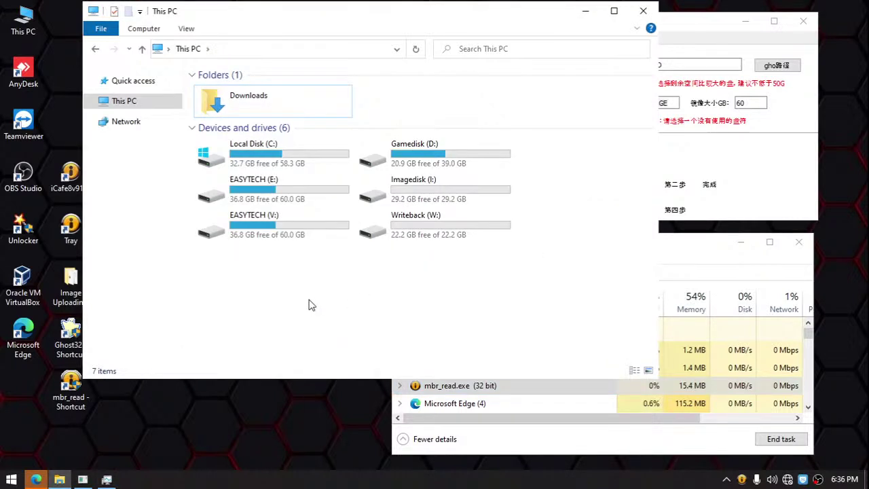
left_click(691, 248)
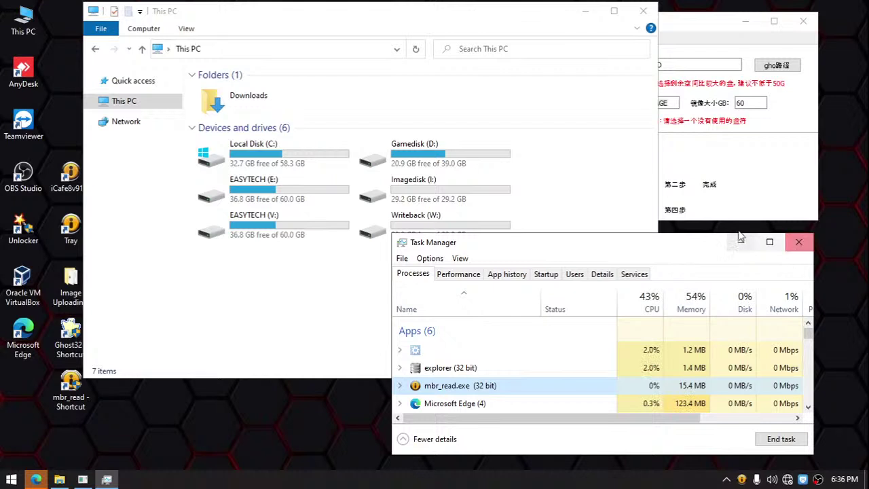
left_click(744, 154)
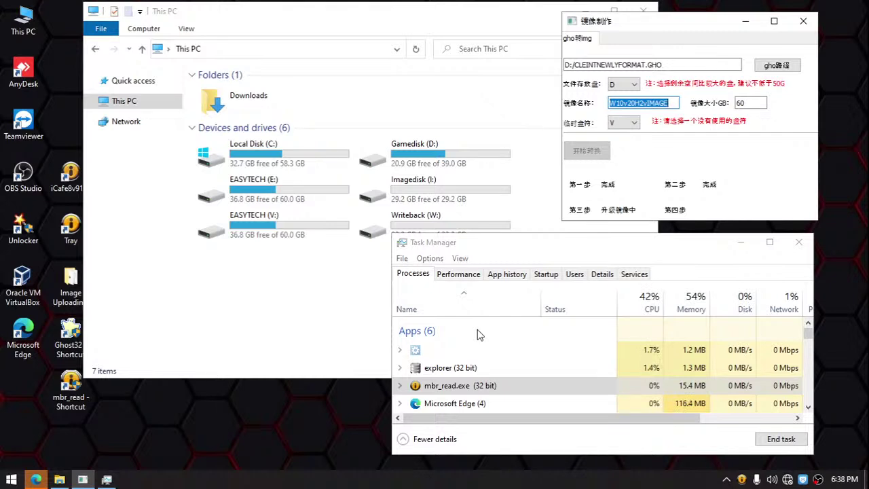
left_click(798, 243)
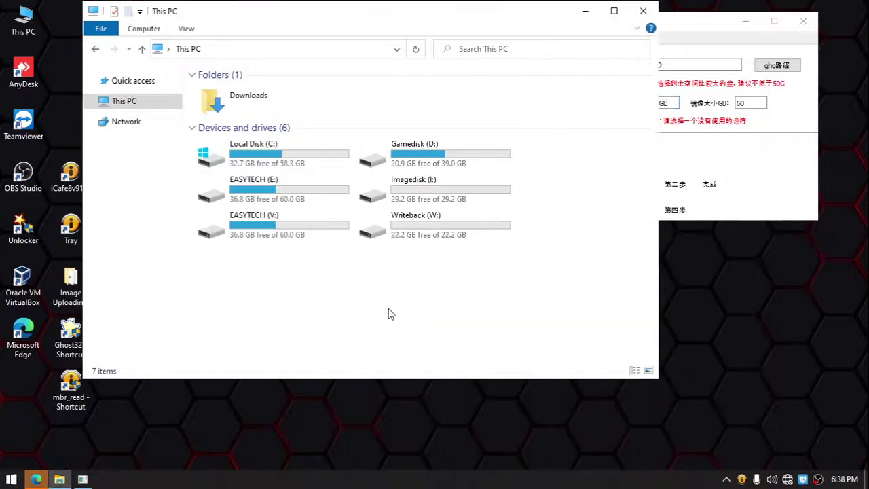
Move the converter window lower beside the drive list in This PC and monitor its step status
left_click(723, 34)
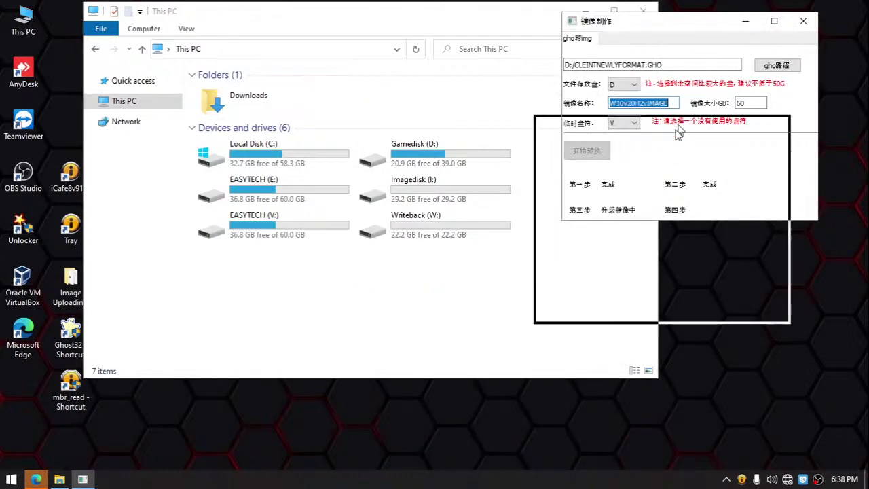
left_click_drag(657, 171, 662, 175)
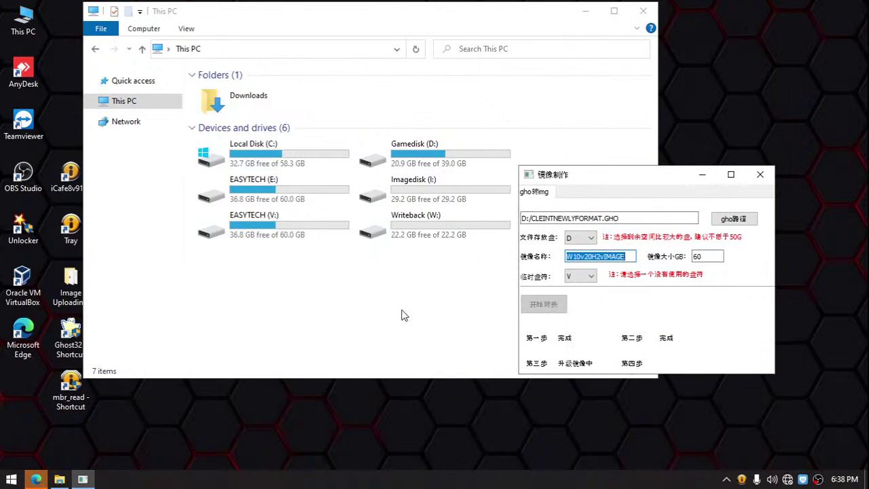
left_click(386, 312)
left_click(656, 175)
left_click_drag(640, 179, 632, 224)
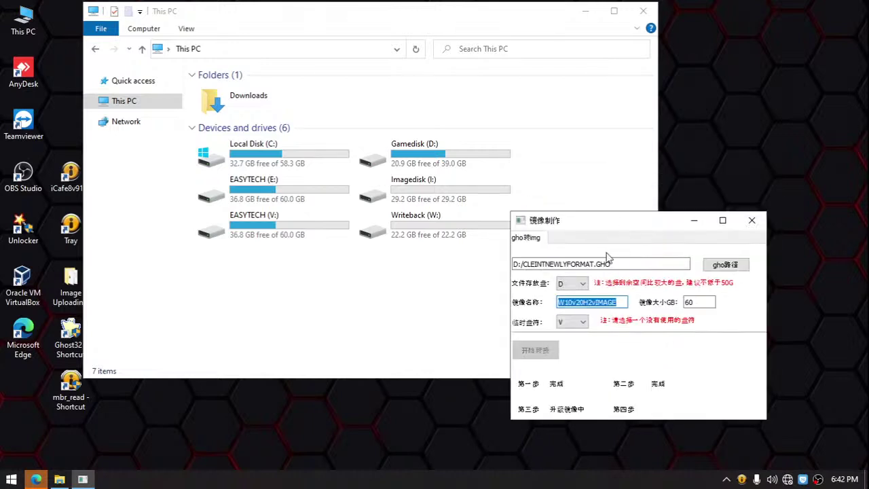
Open Gamedisk (D:) and look for the W10v20H2vIMAGE output with the converter window moved beside the file list
double_click(454, 144)
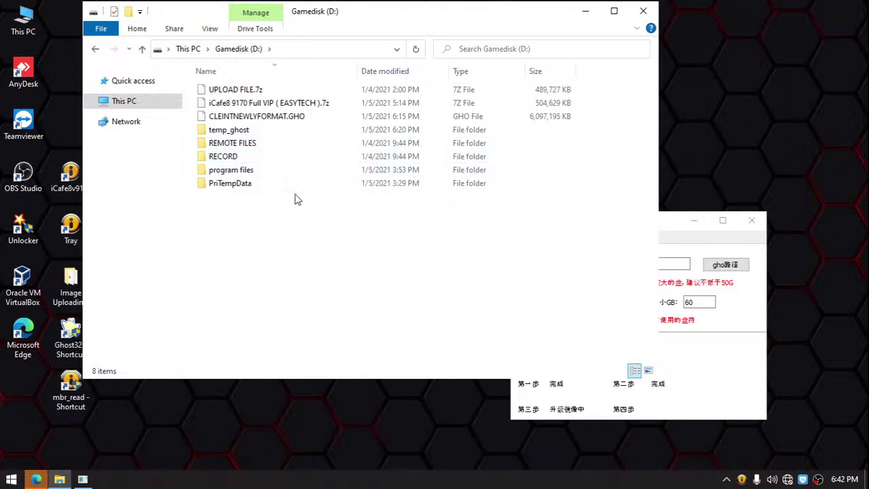
left_click(266, 188)
left_click(669, 231)
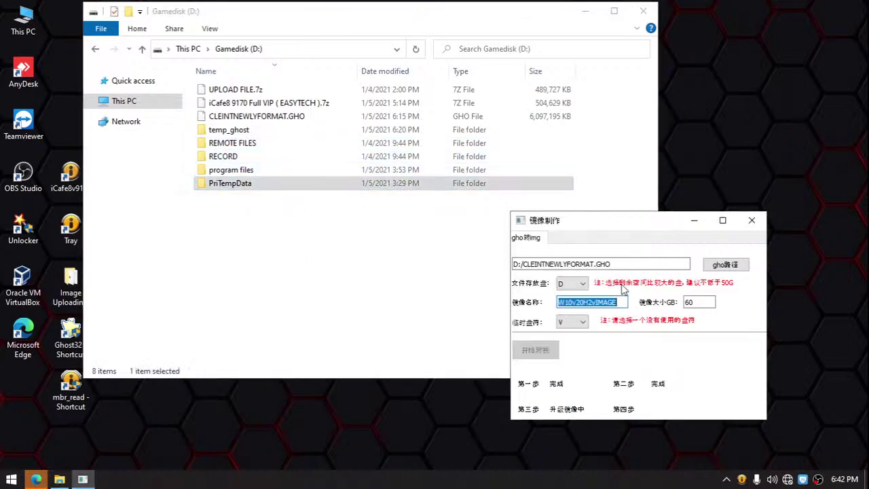
left_click(620, 303)
double_click(621, 303)
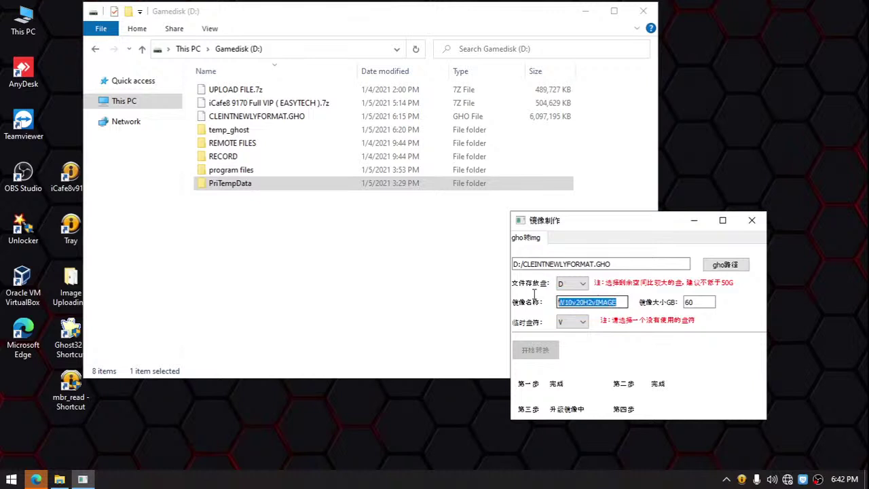
left_click(372, 265)
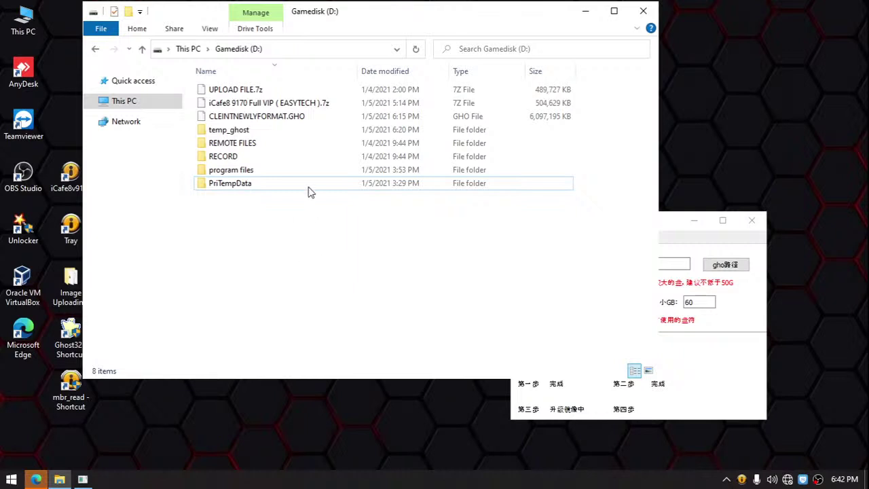
left_click(666, 234)
left_click_drag(643, 227, 692, 197)
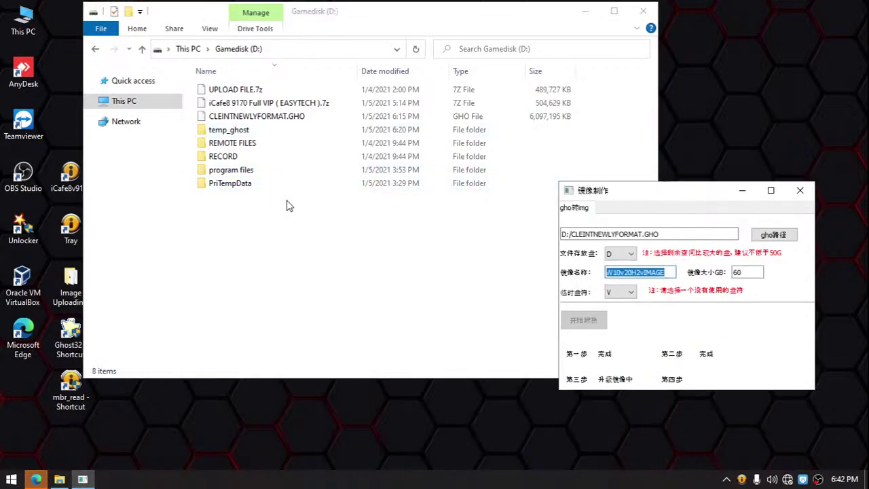
Return to This PC, run the iCafe8 console as administrator and open the server's image management
left_click(140, 104)
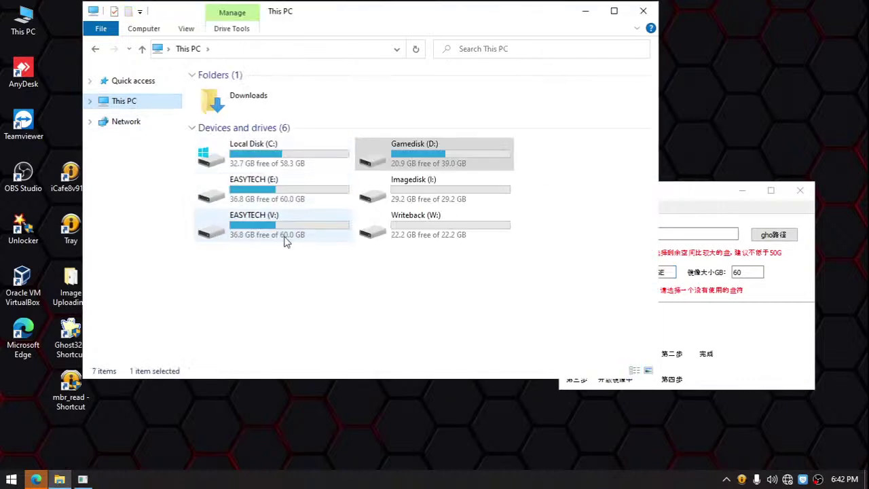
left_click(65, 178)
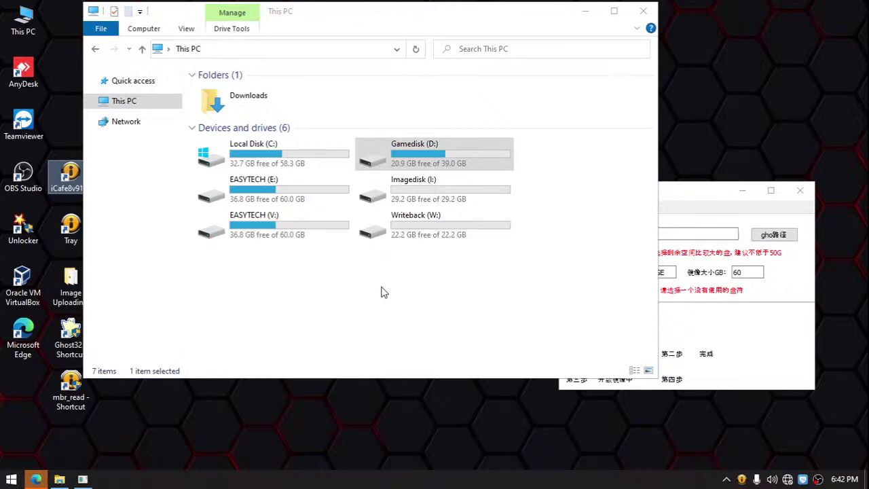
right_click(64, 181)
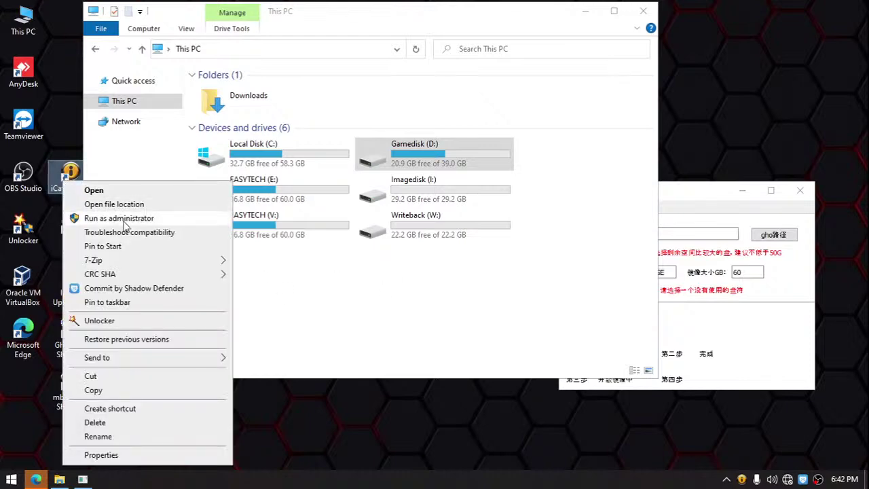
left_click(119, 217)
left_click(410, 273)
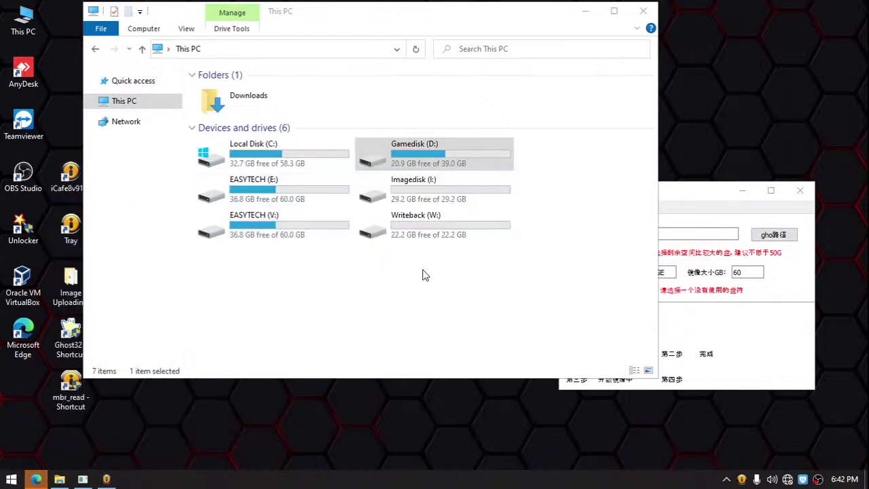
left_click(184, 68)
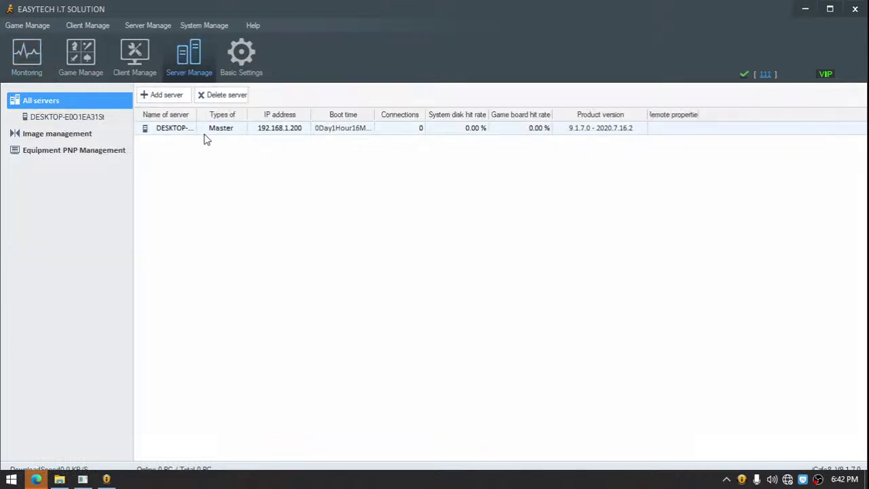
left_click(101, 139)
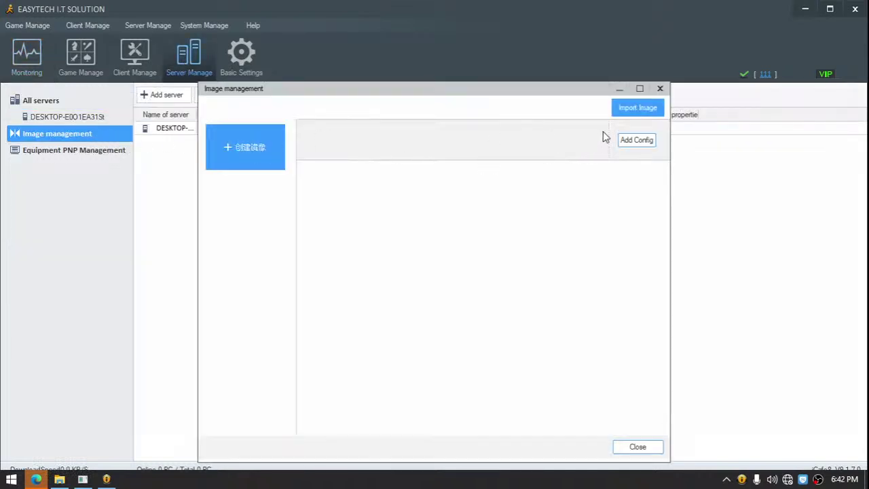
Browse Gamedisk (D:) for an image file to import into iCafe8, and cancel the import
left_click(635, 114)
left_click(502, 242)
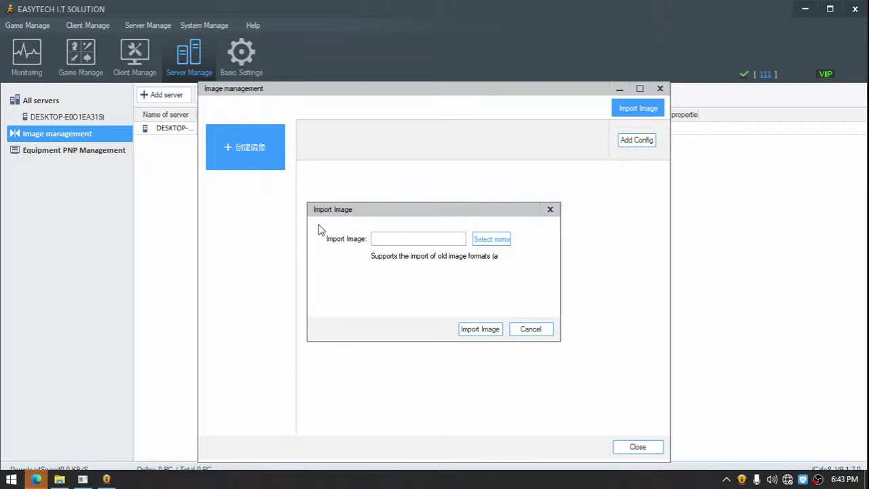
left_click(56, 175)
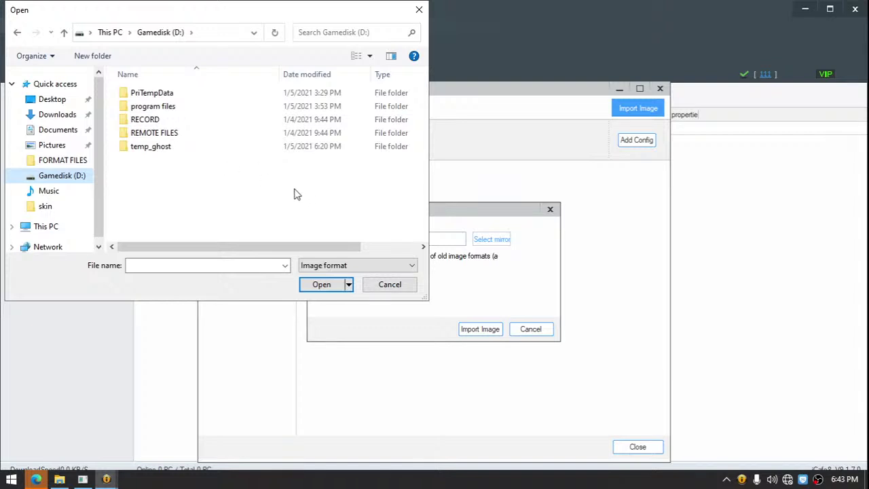
left_click(390, 284)
left_click(549, 210)
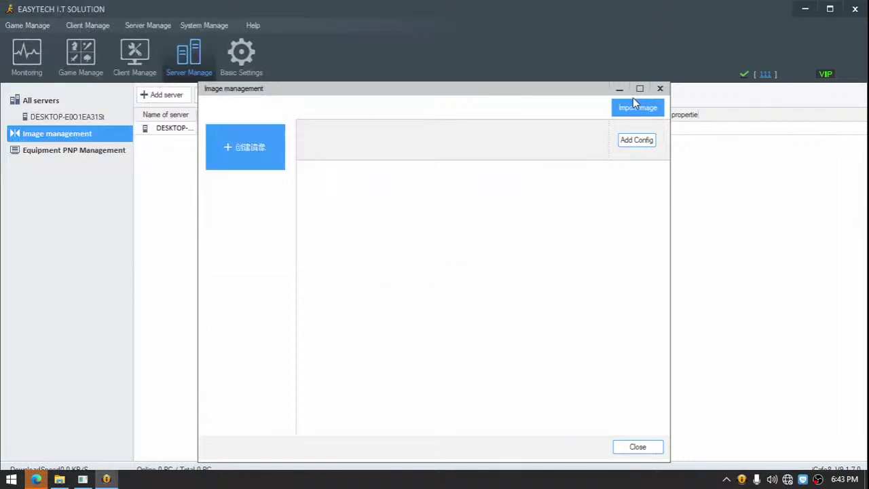
Close image management, check the images selectable in a new client's system disk settings under Client Manage, and dismiss the form
left_click(659, 89)
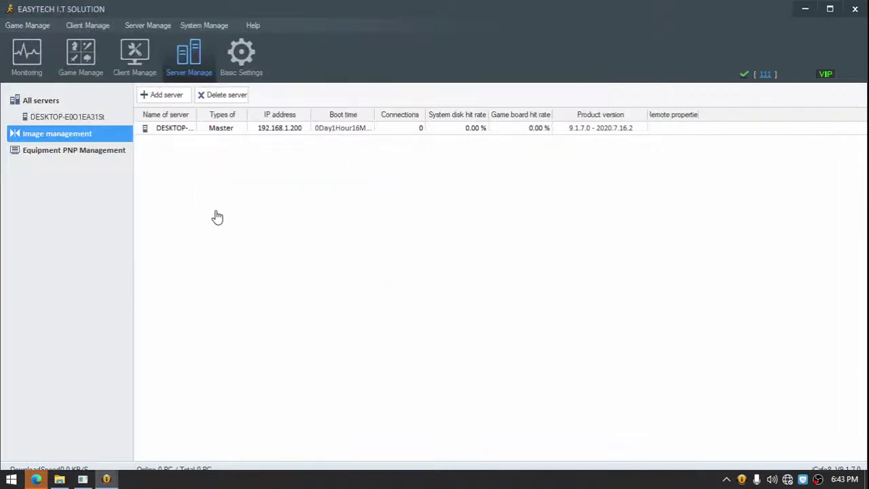
left_click(135, 60)
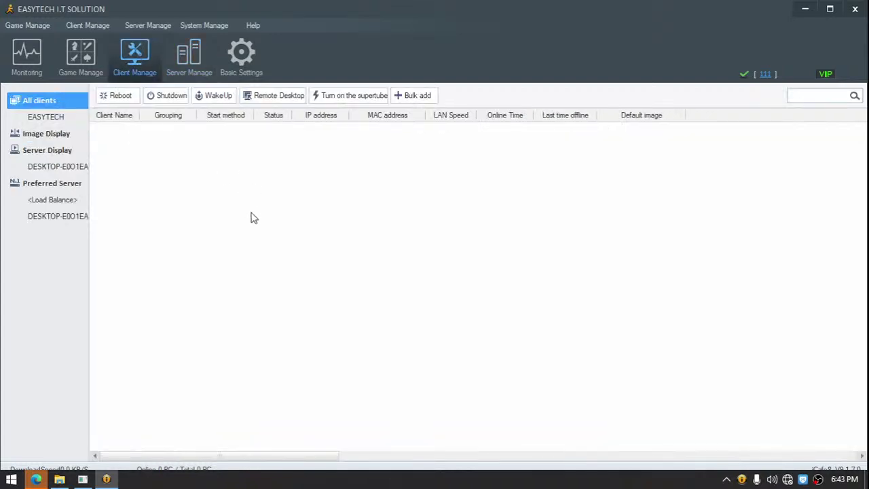
right_click(165, 165)
left_click(193, 313)
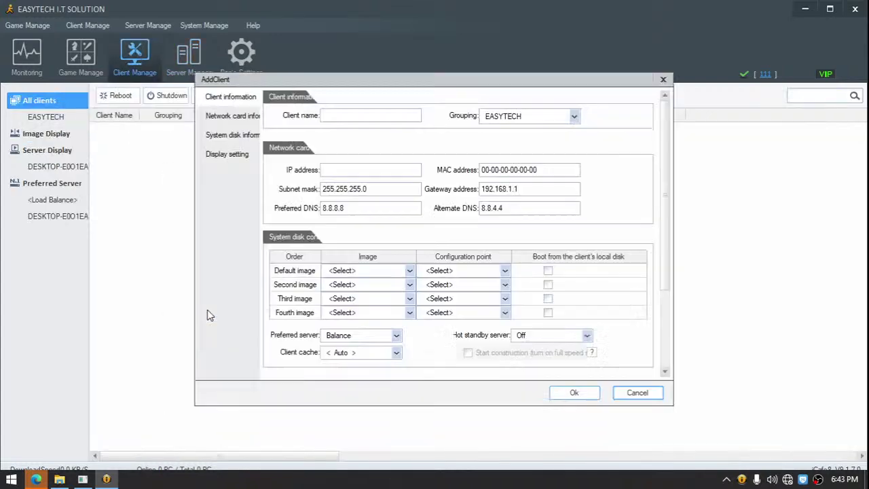
left_click(370, 284)
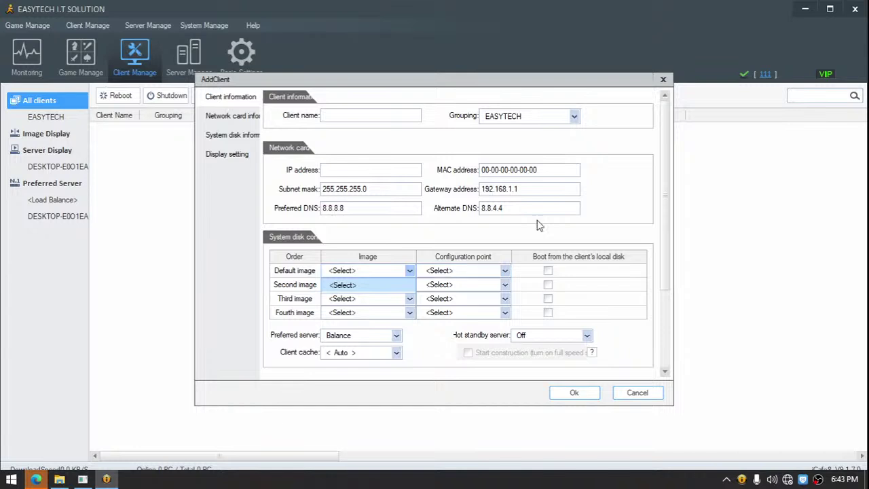
left_click(663, 82)
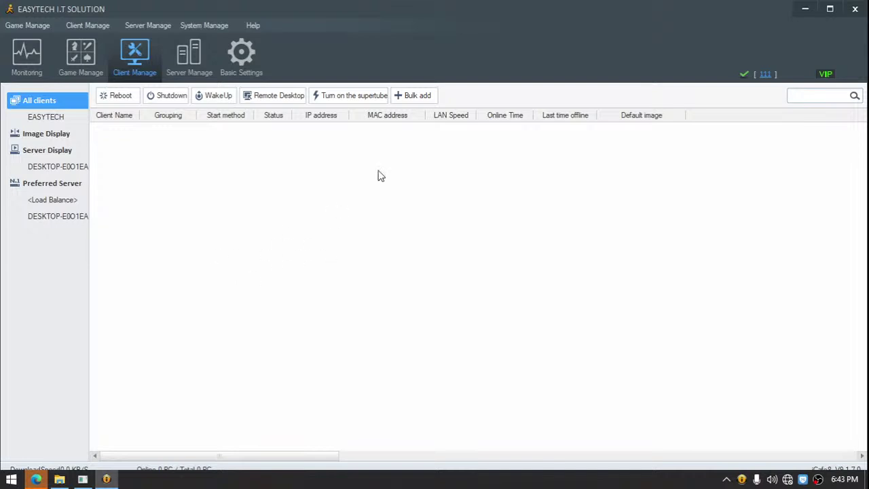
Minimize the iCafe8 console and move the image converter window clear of the drive list to check its step status
left_click(803, 12)
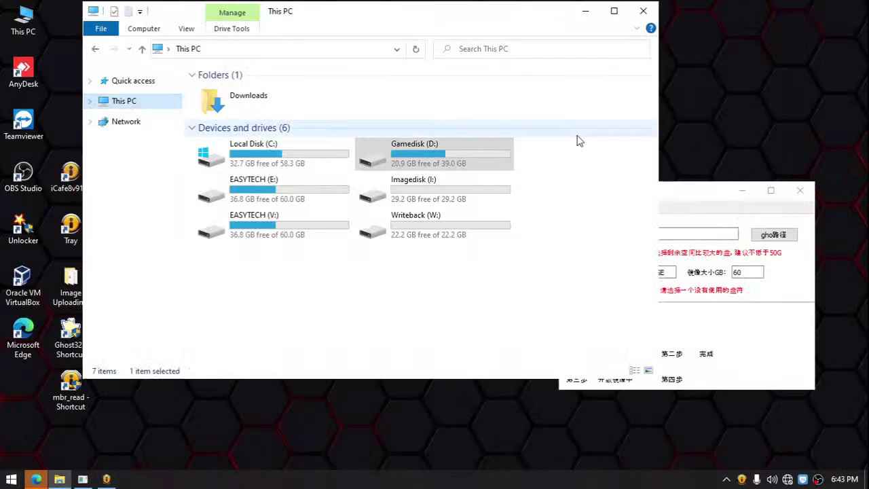
left_click_drag(673, 199, 643, 228)
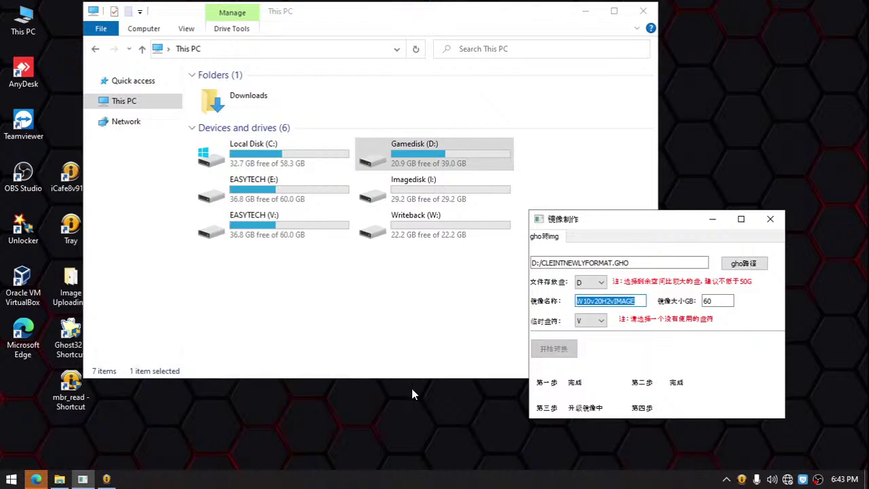
left_click_drag(643, 228, 648, 224)
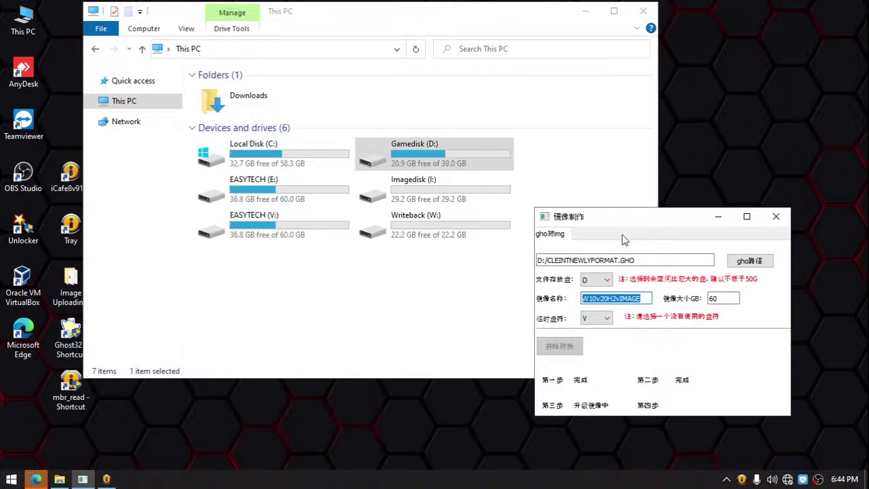
Look through Gamedisk (D:) for the converted image, return to This PC and select EASYTECH (V:) with the converter window beside it
double_click(450, 161)
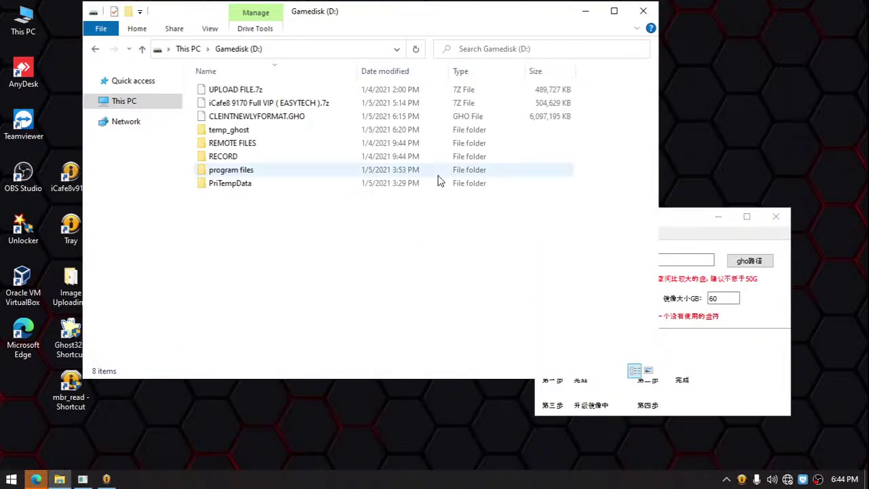
left_click(285, 119)
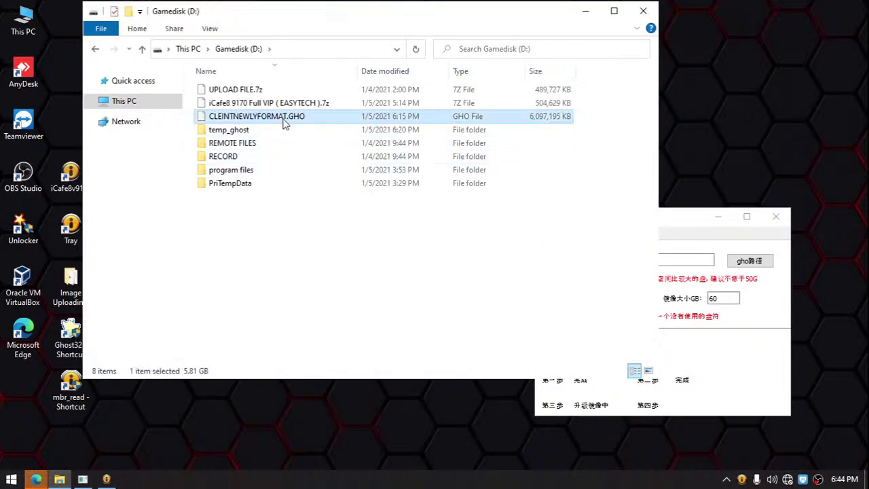
left_click(95, 49)
left_click(287, 234)
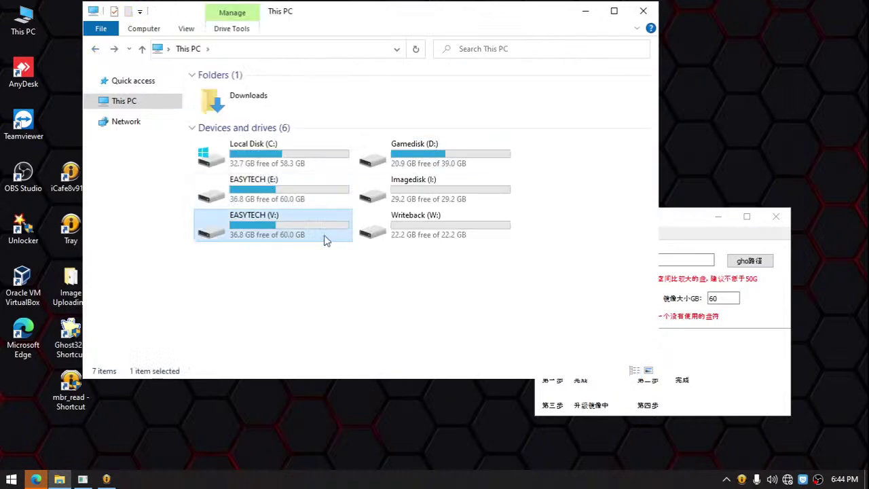
left_click_drag(681, 230, 652, 167)
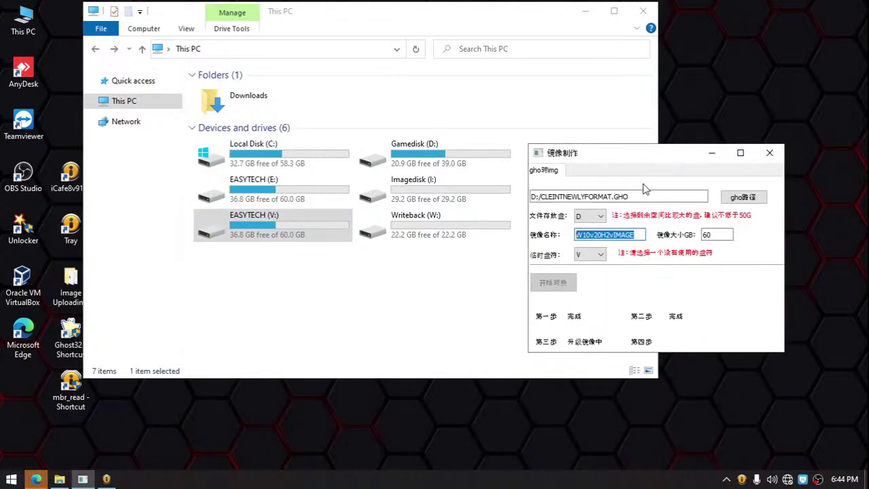
Close the iCafe8 console and show the iCafe8 service status window directly below the image converter window
left_click(105, 479)
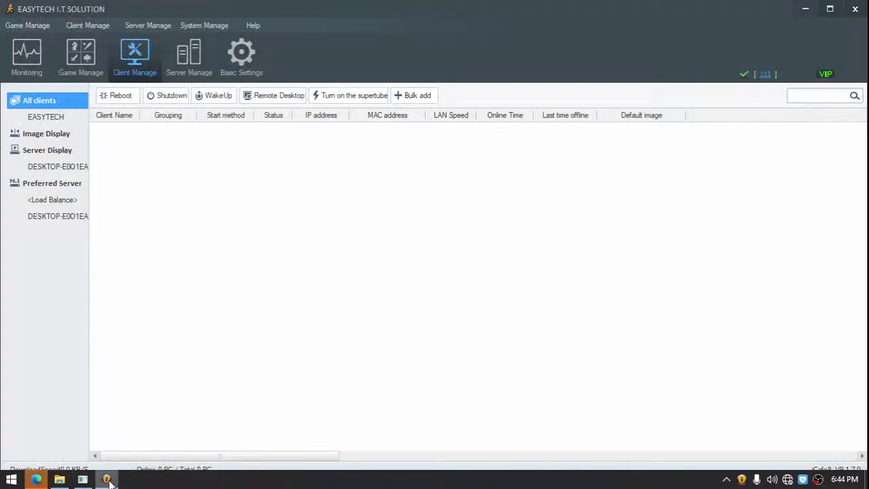
left_click(855, 9)
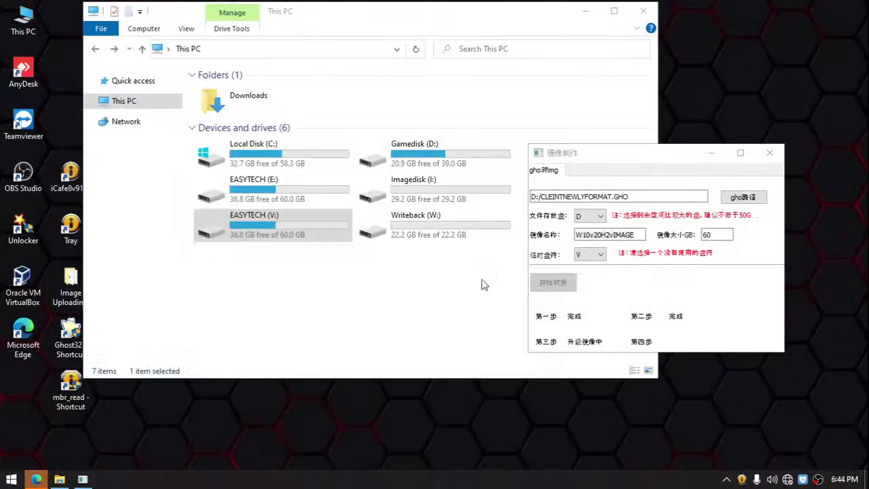
left_click(670, 160)
left_click_drag(670, 160, 682, 171)
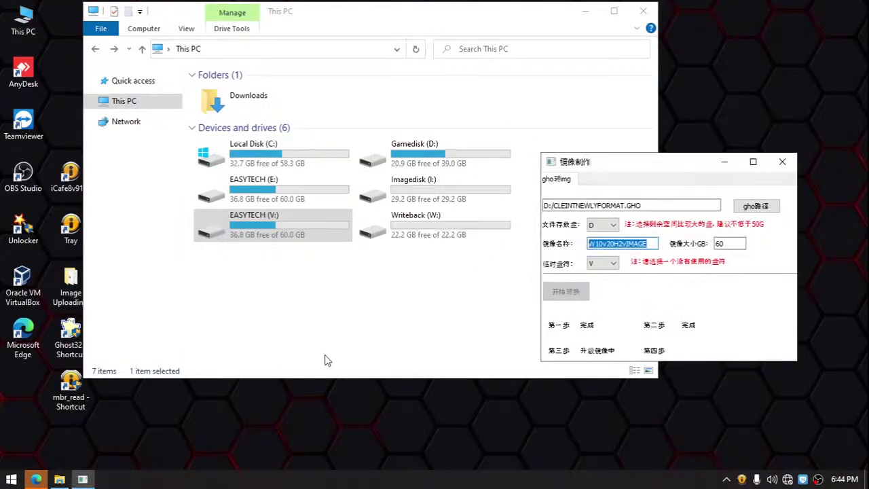
left_click(741, 478)
left_click_drag(274, 184, 706, 315)
left_click_drag(692, 165, 699, 98)
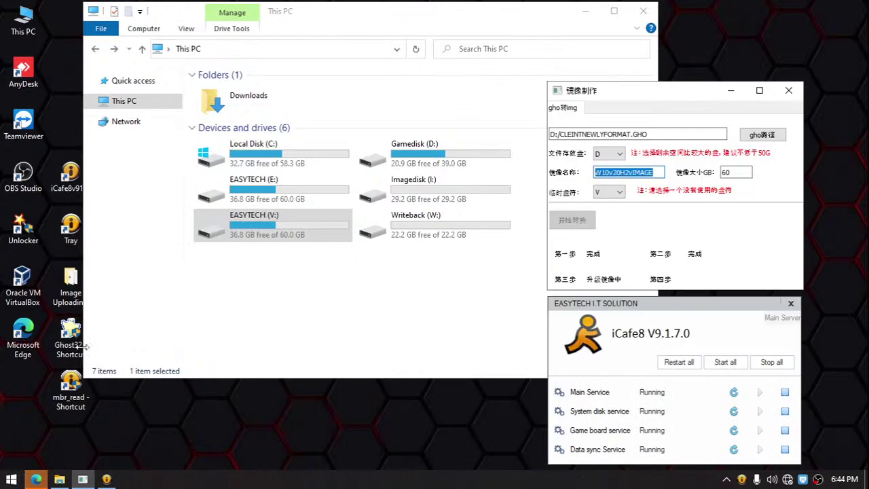
Run the iCafe8 console as administrator and place its login dialog below the drive list in This PC
right_click(72, 178)
left_click(100, 223)
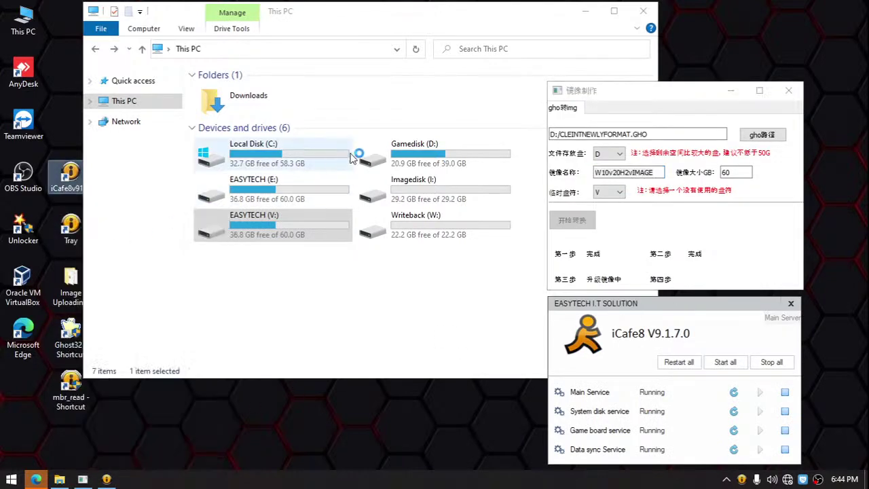
left_click_drag(455, 175, 376, 309)
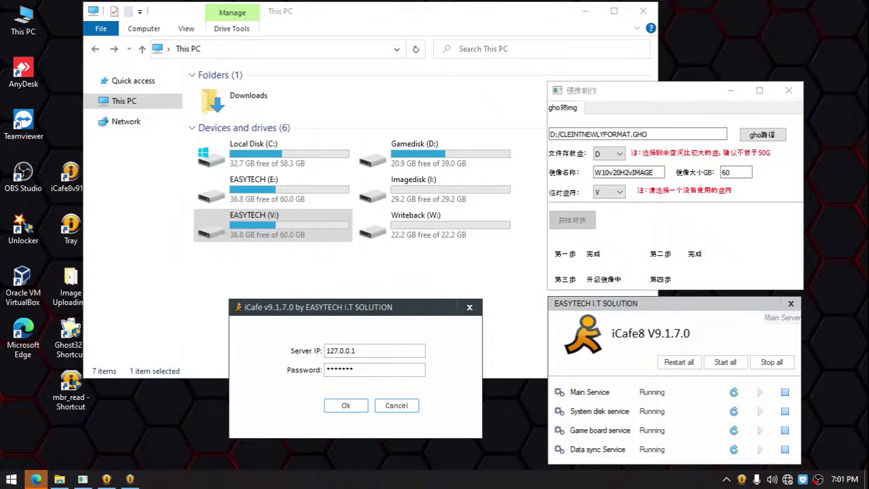
left_click(456, 276)
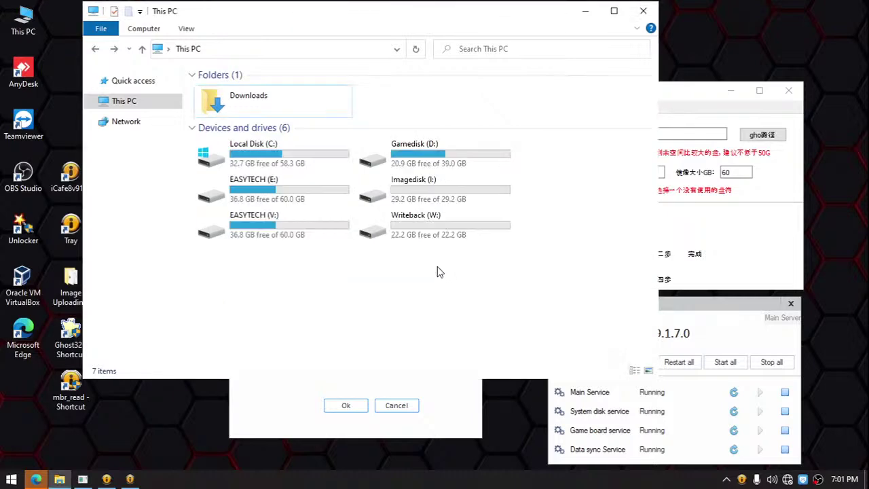
left_click(267, 416)
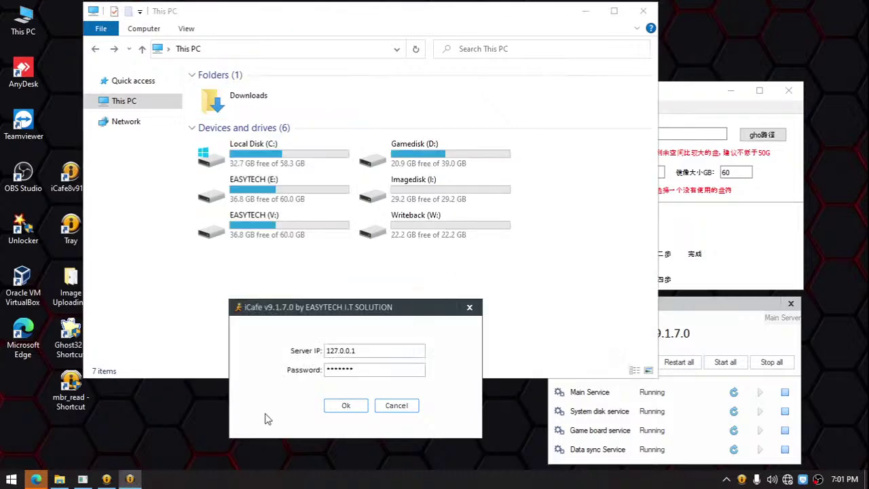
left_click_drag(363, 311, 364, 324)
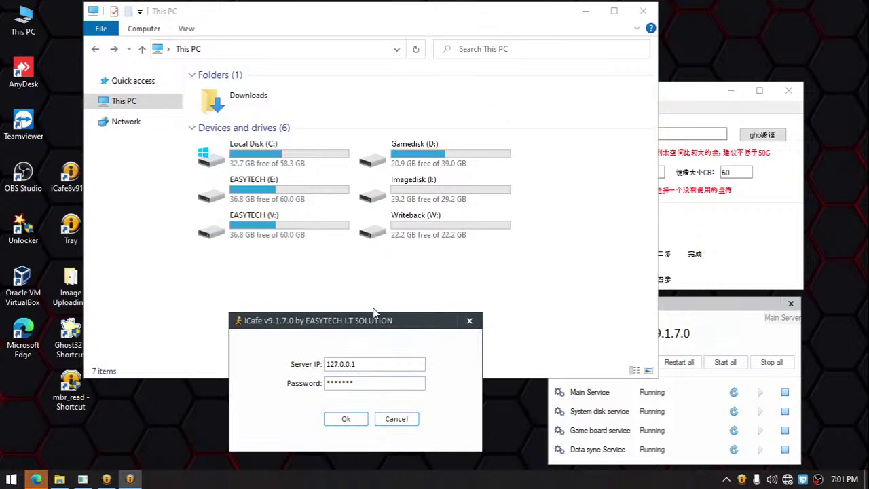
Check the converter's step status against the iCafe8 services and highlight the image name W10v20H2vIMAGE
left_click(692, 94)
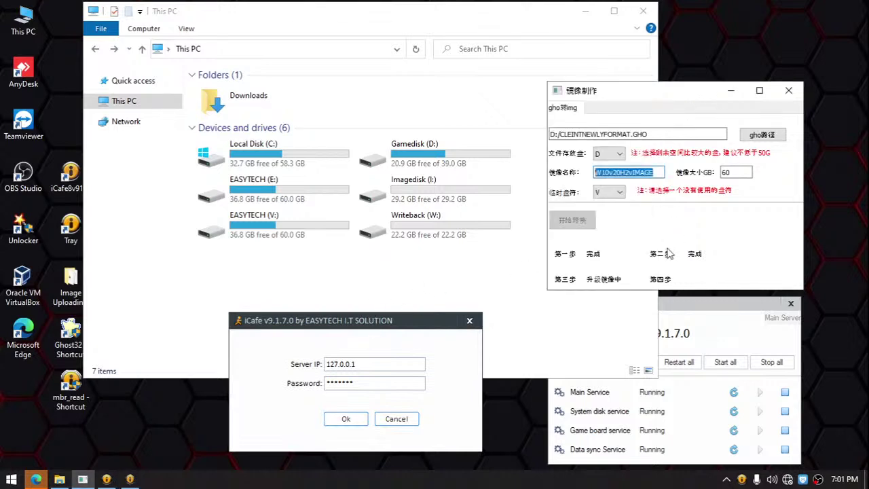
left_click(688, 307)
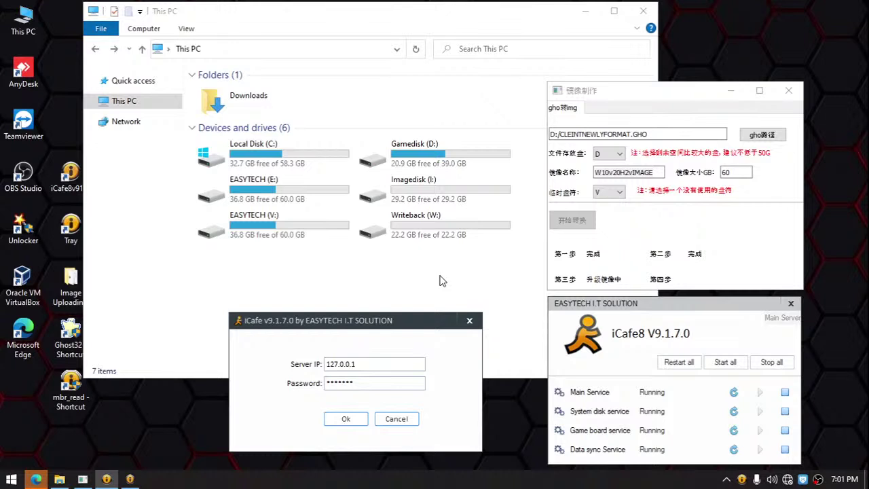
left_click(663, 95)
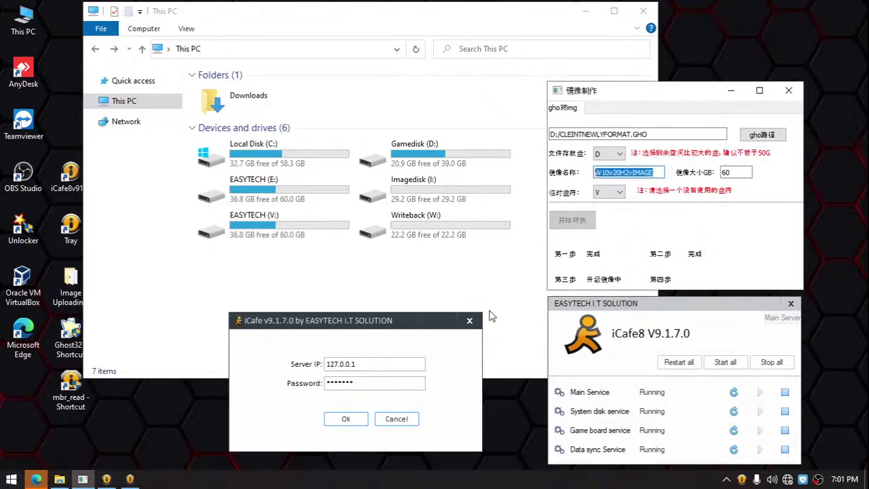
left_click(658, 173)
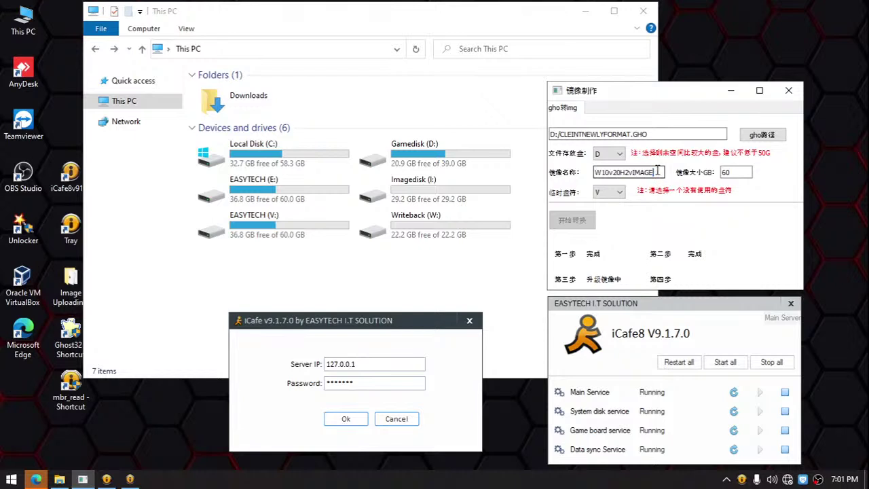
double_click(658, 173)
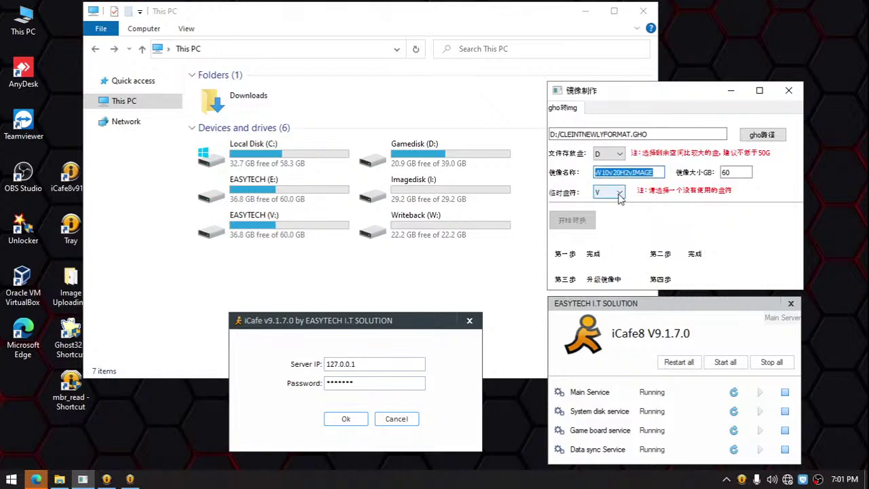
left_click(657, 172)
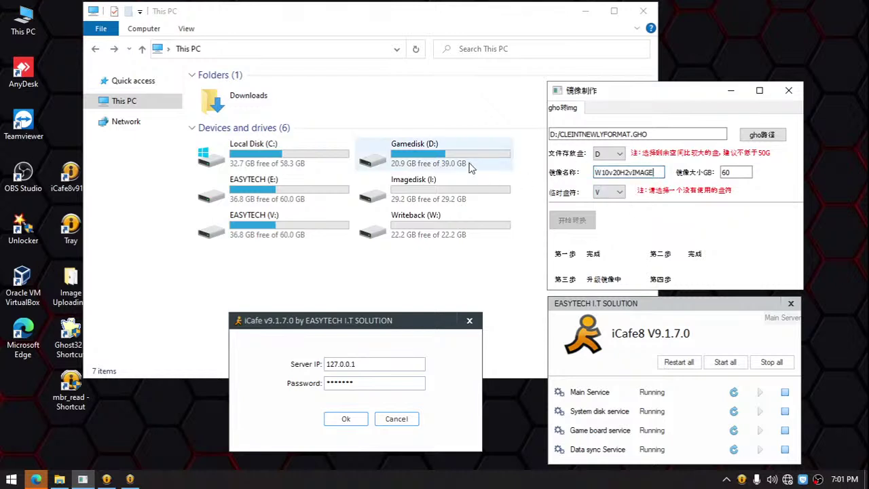
left_click_drag(660, 173, 565, 167)
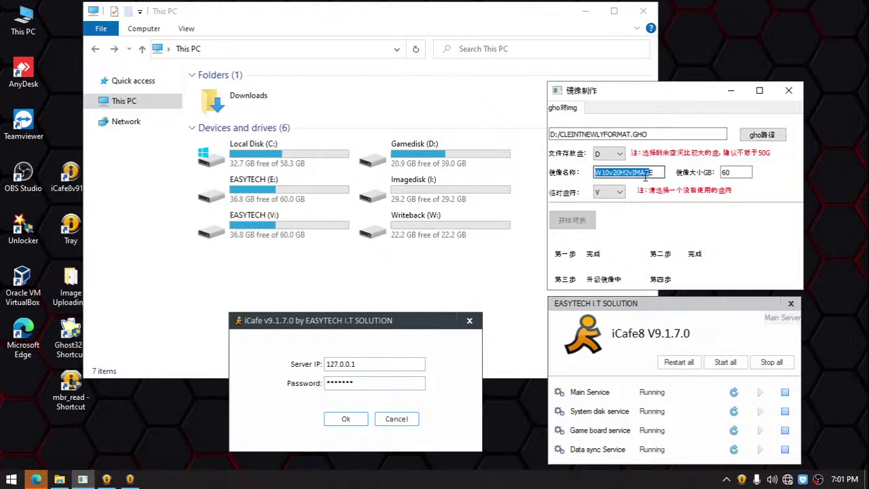
left_click(658, 173)
left_click_drag(659, 172, 589, 172)
Check Gamedisk (D:) again for the W10v20H2vIMAGE file, and select EASYTECH (V:) in This PC
double_click(471, 165)
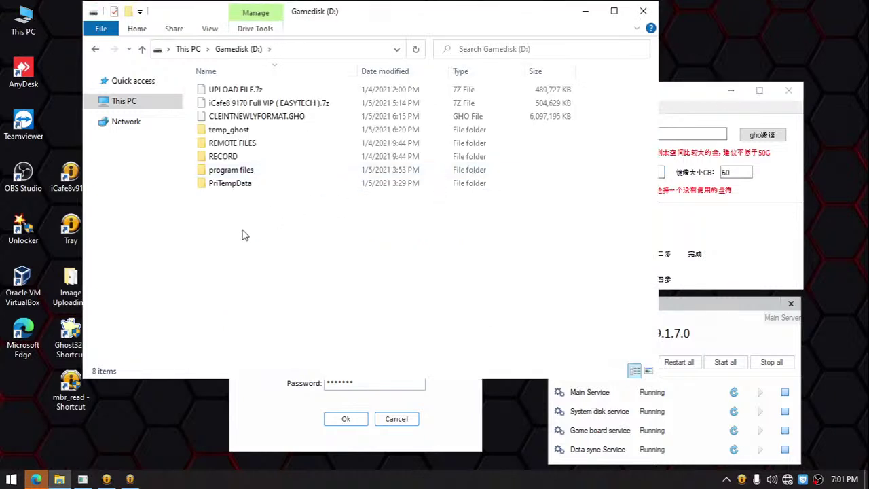
left_click_drag(225, 220, 425, 283)
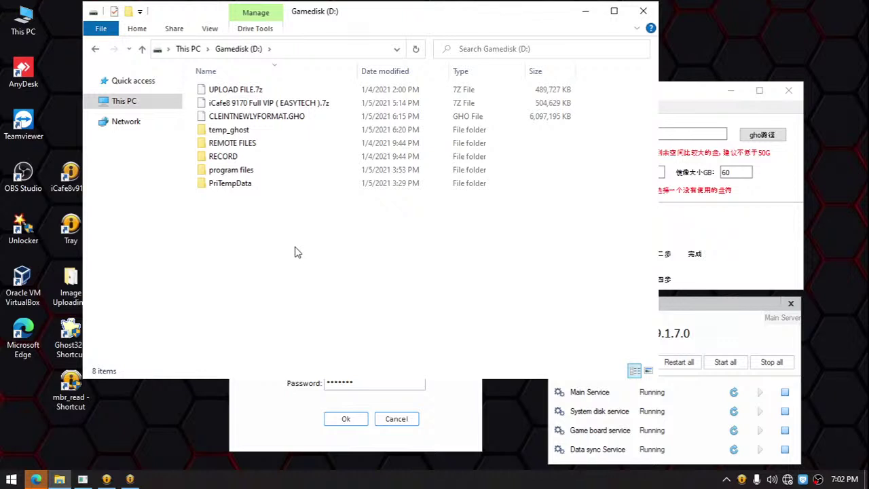
left_click(129, 106)
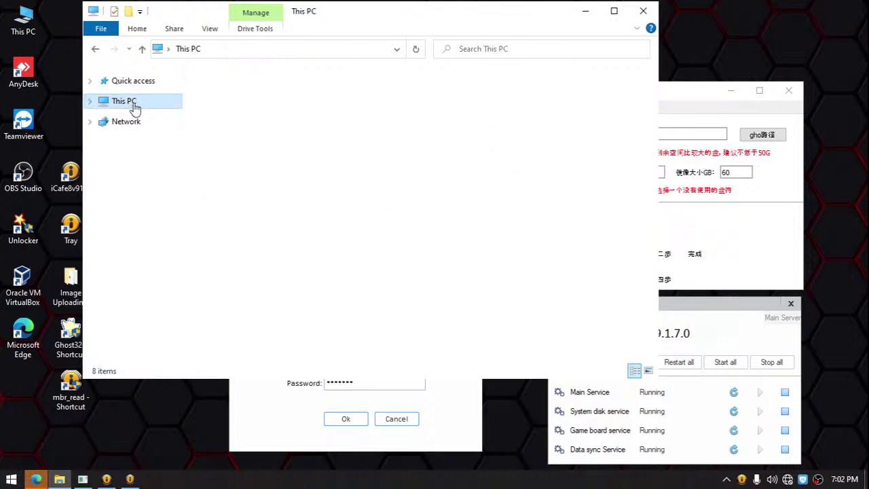
left_click(284, 236)
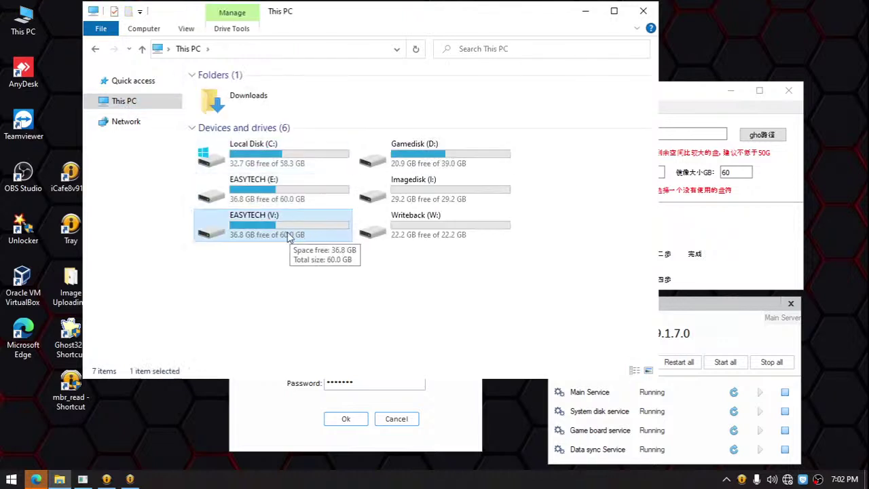
Log in to the iCafe8 console on server 127.0.0.1 with the password already filled in
left_click(303, 286)
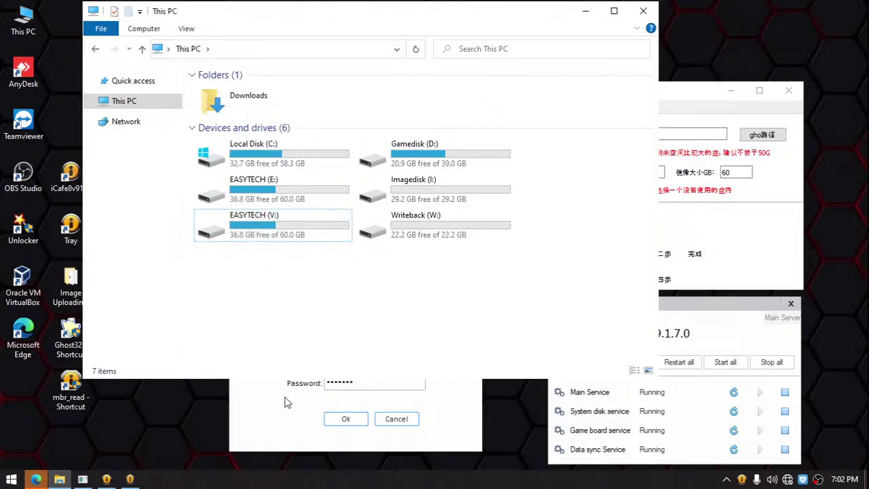
left_click(285, 418)
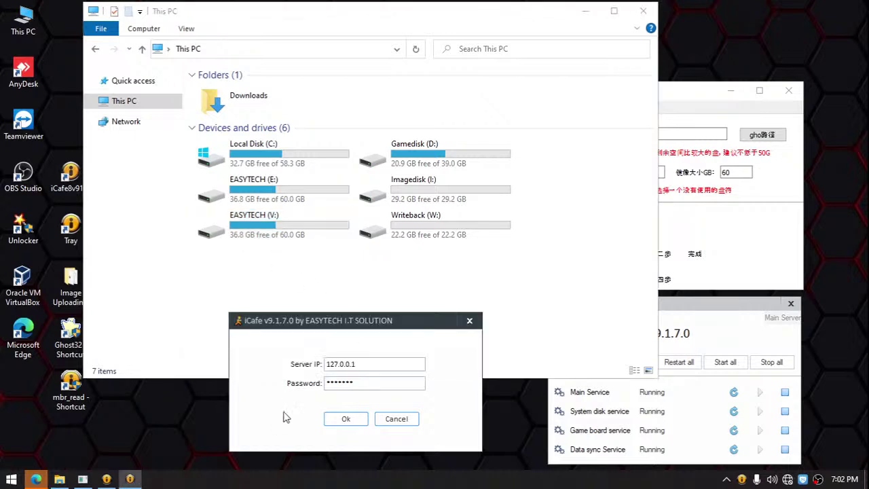
left_click(349, 418)
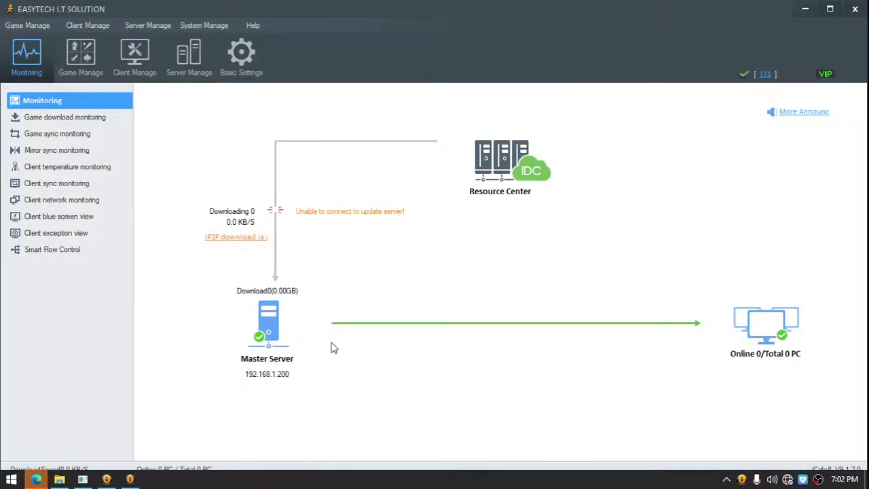
Check Gamedisk (D:) for an importable image file from the server's image management, then close the import without choosing one
left_click(190, 58)
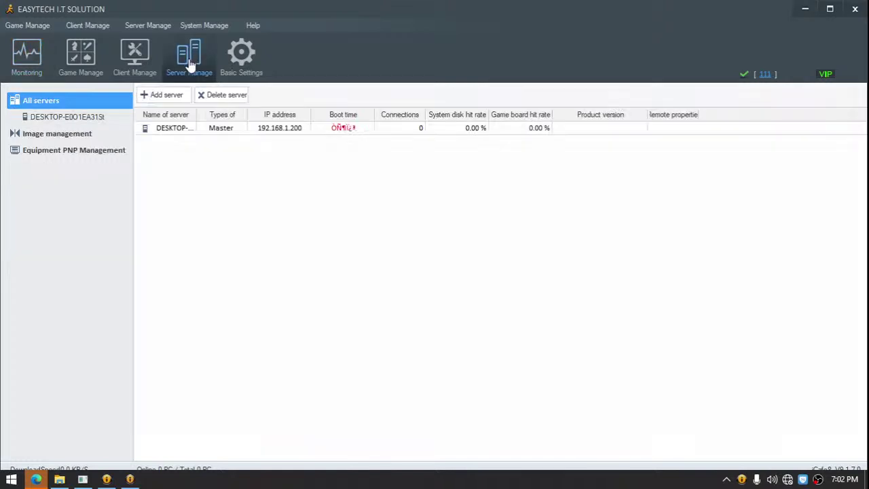
left_click(104, 136)
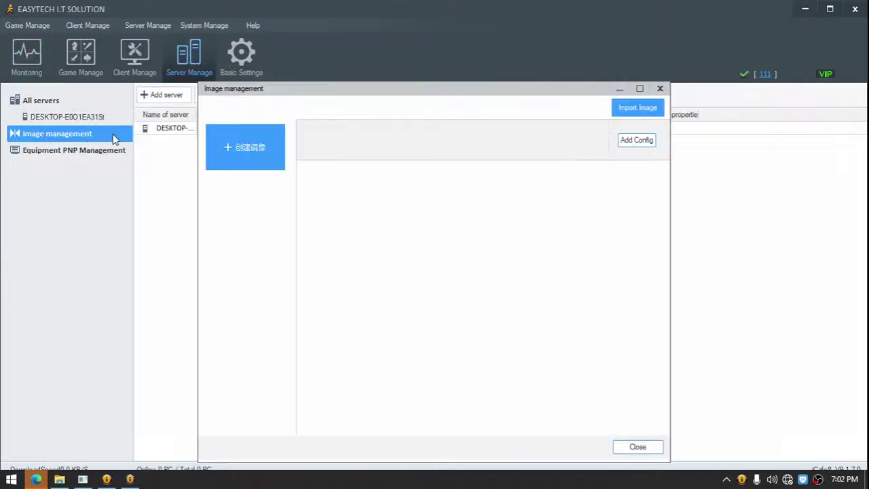
left_click(638, 108)
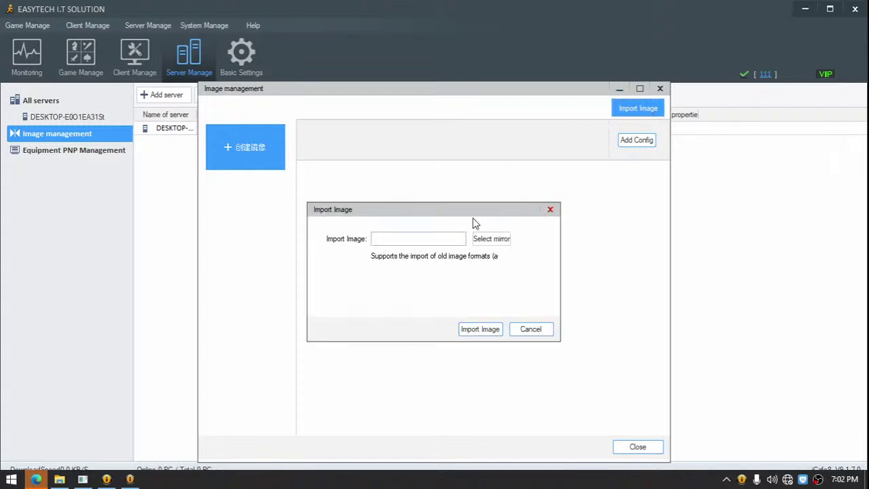
left_click(503, 242)
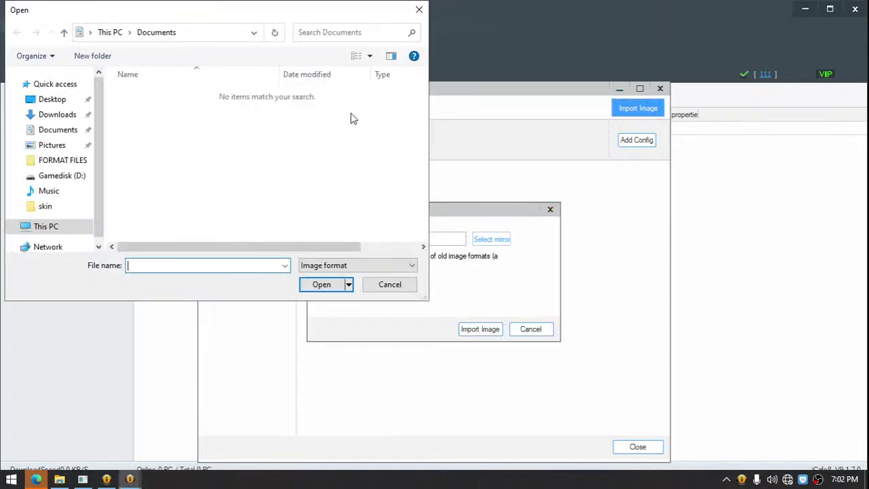
left_click(78, 179)
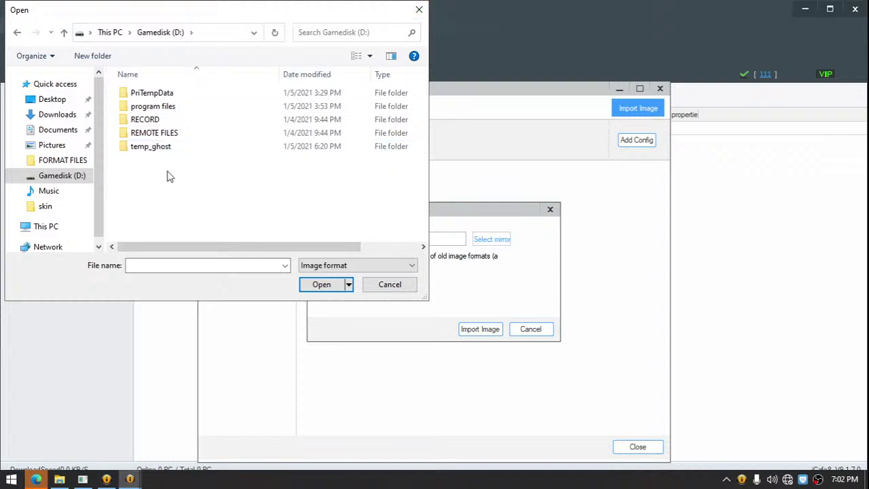
left_click(419, 9)
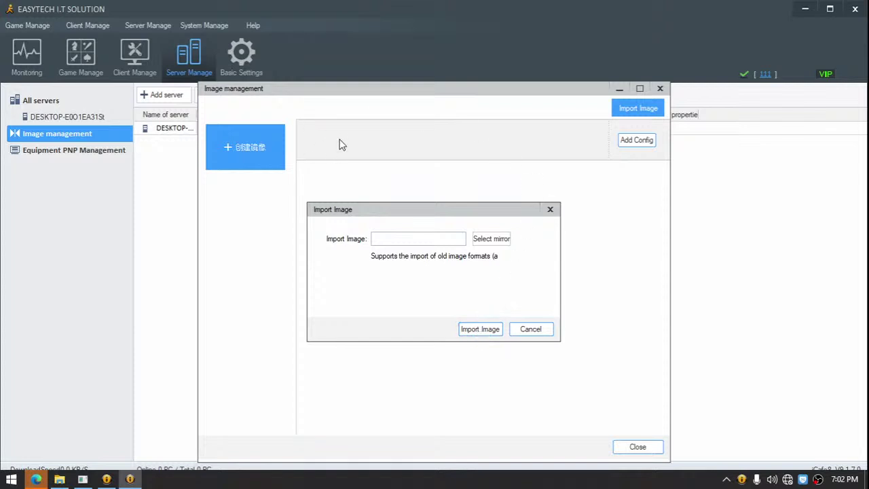
left_click(550, 209)
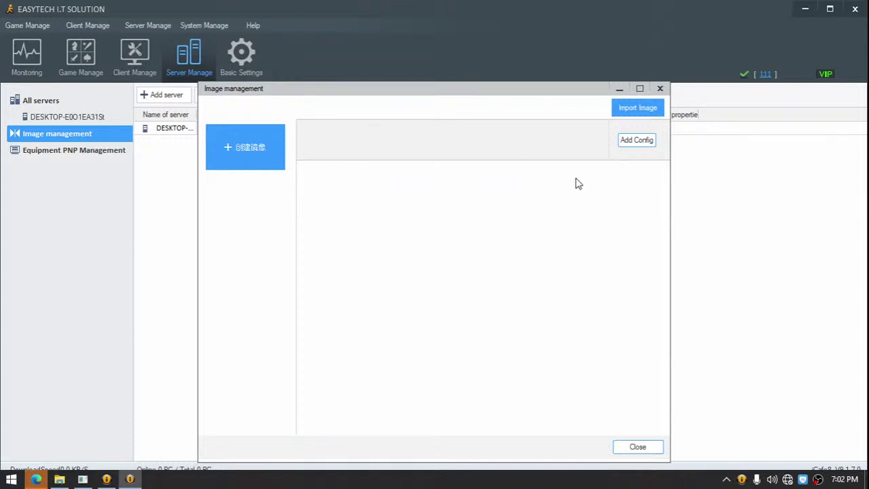
left_click(661, 91)
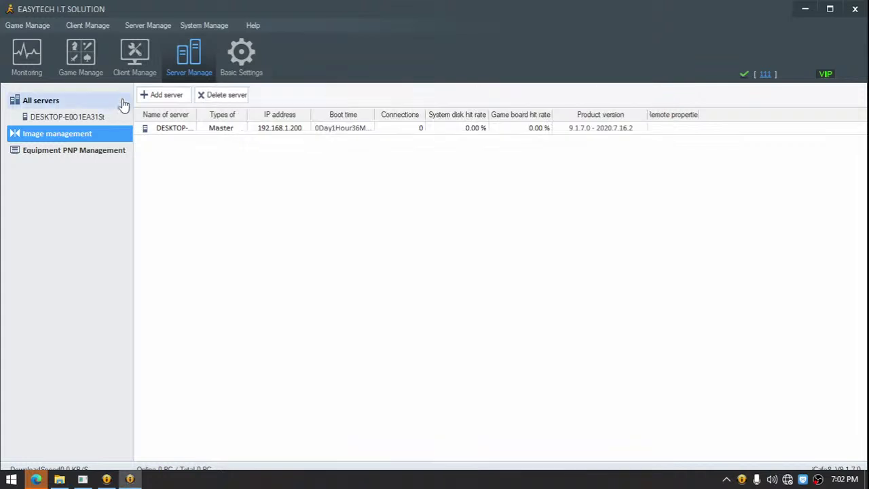
Open a new client entry in the client management and check which images its Default image setting offers
left_click(140, 61)
right_click(211, 177)
left_click(234, 324)
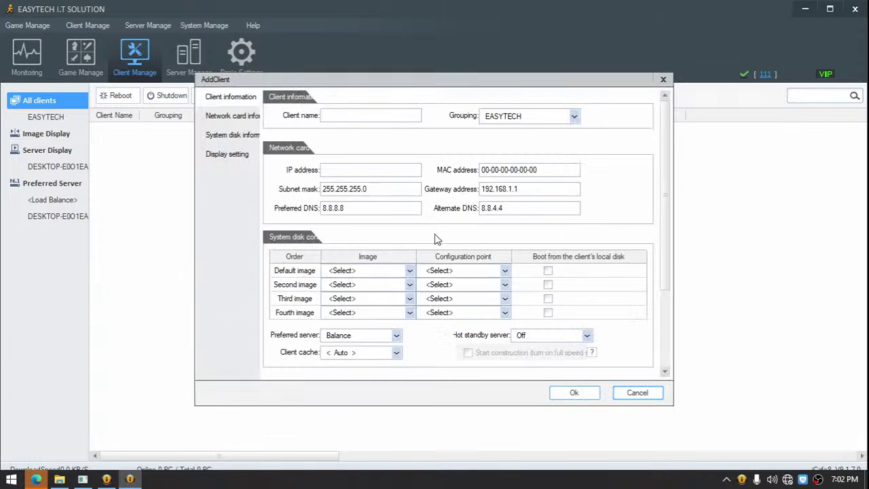
left_click(402, 284)
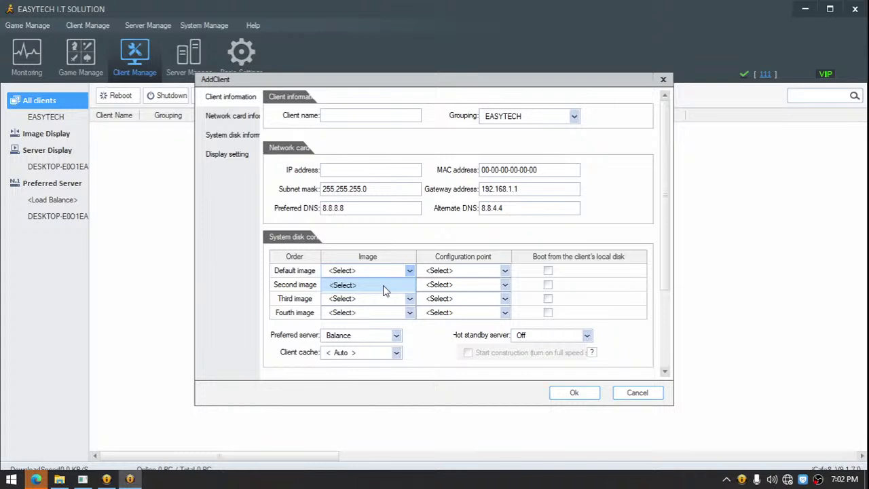
left_click(382, 287)
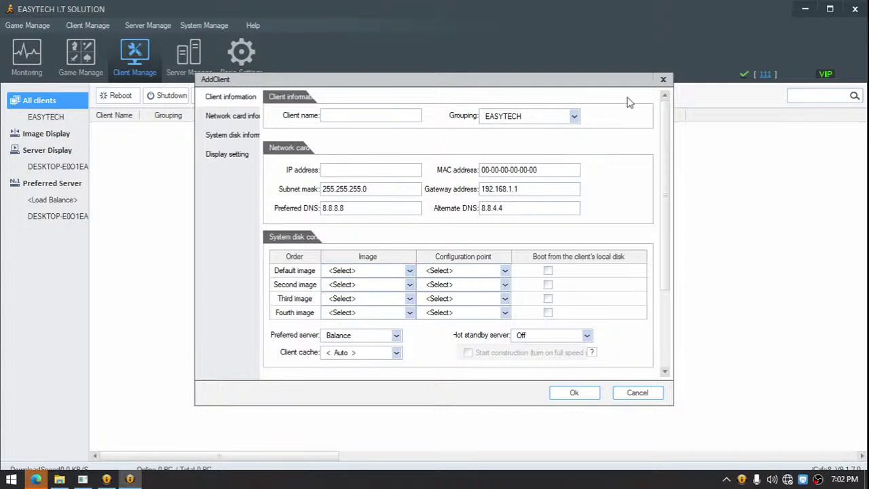